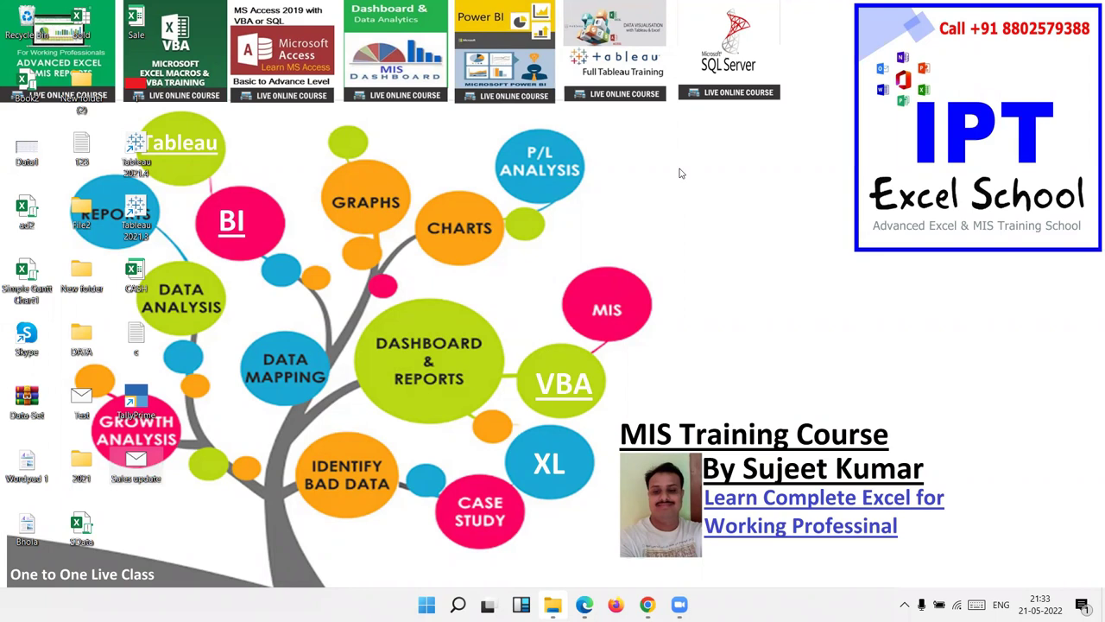
- Launch Excel by searching 'exce' from the Windows Start menu
key(super)
text(exce)
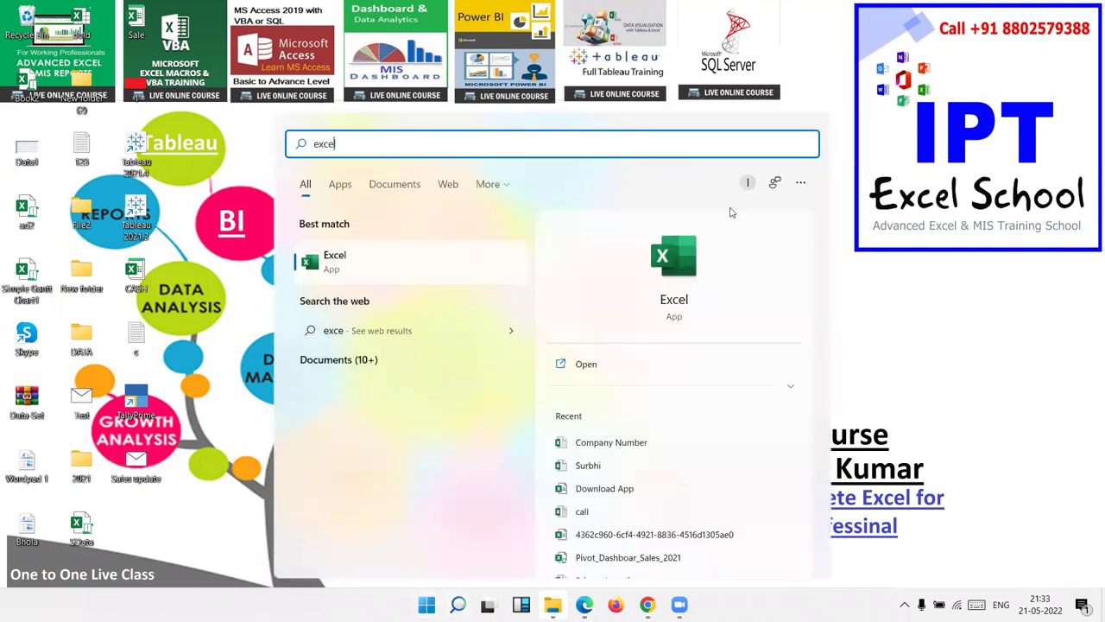
click(692, 273)
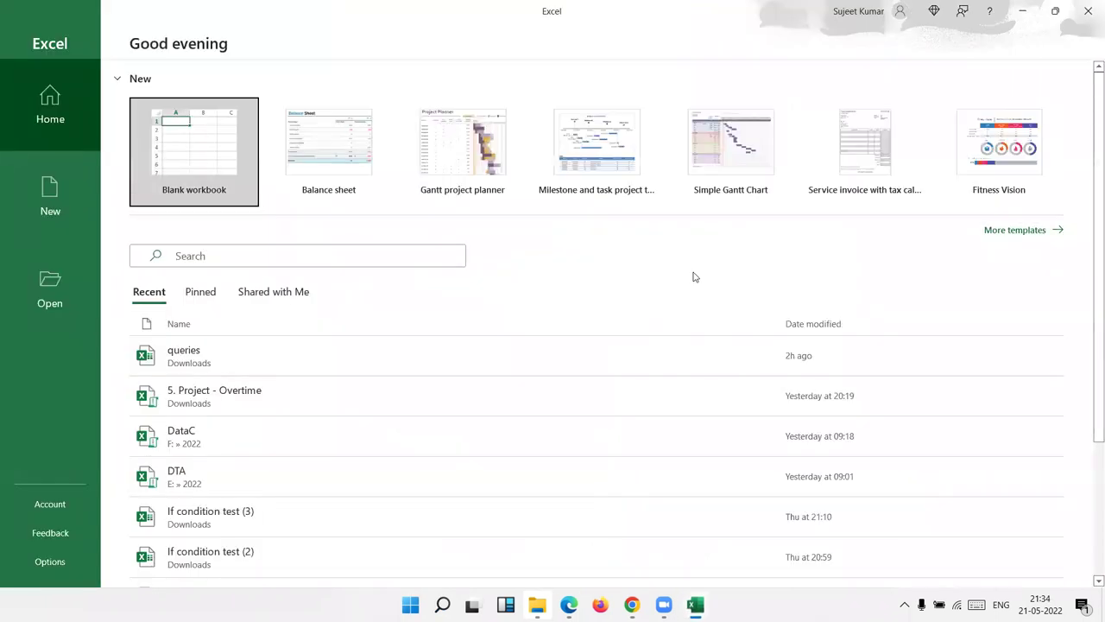
- Create a new Blank workbook (Book1) from the Excel start screen
click(195, 147)
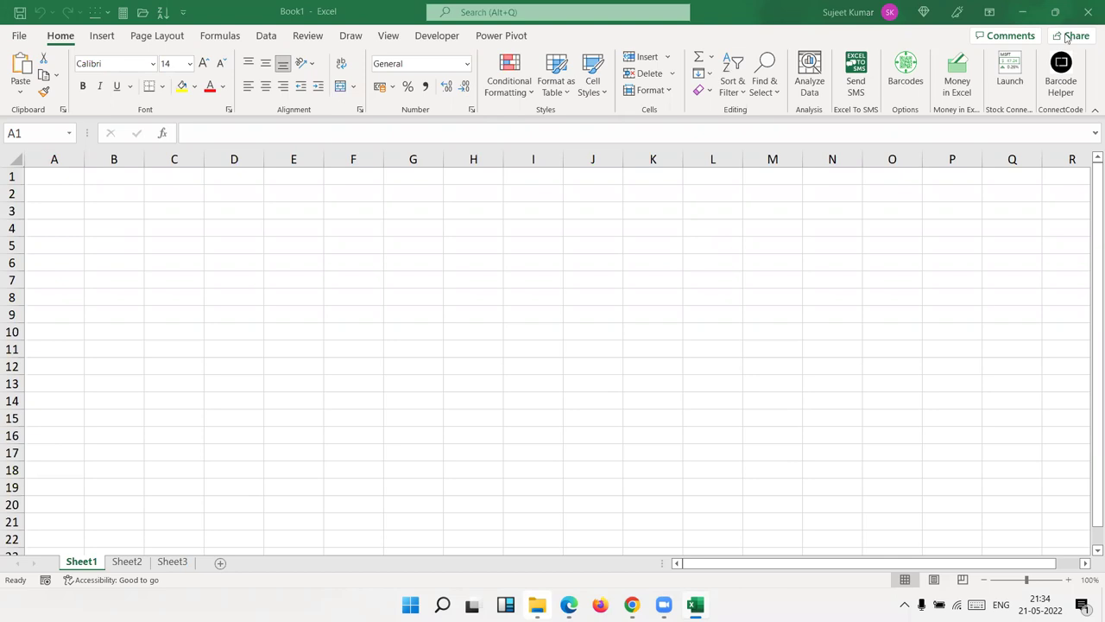
- Enter 10 in B3 and 20 in D3
click(114, 228)
scroll(113, 227, up, 5)
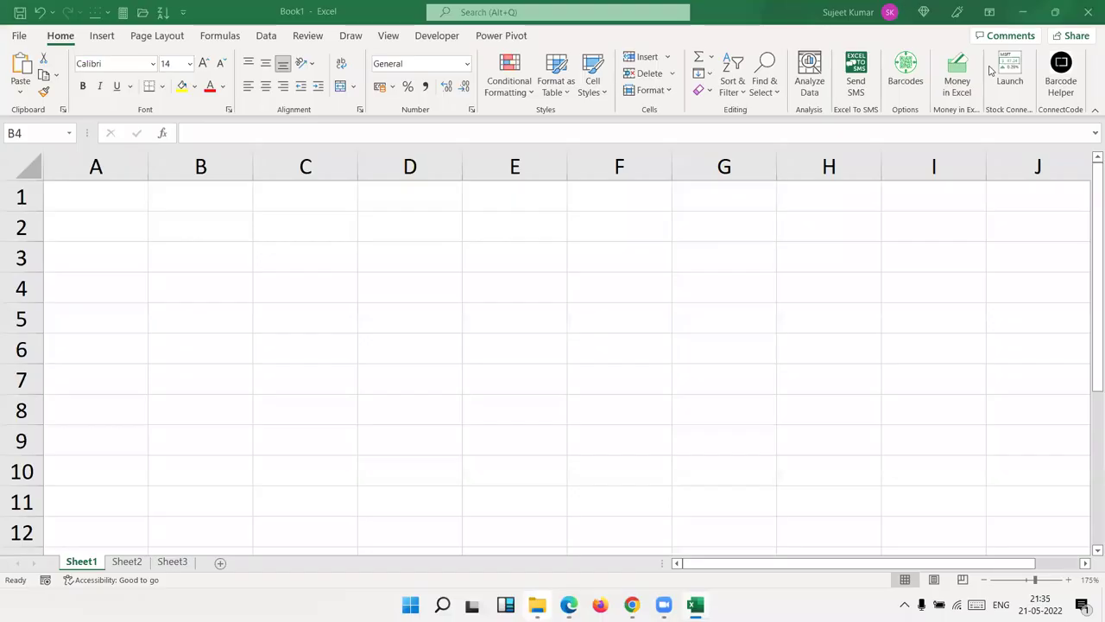
click(193, 258)
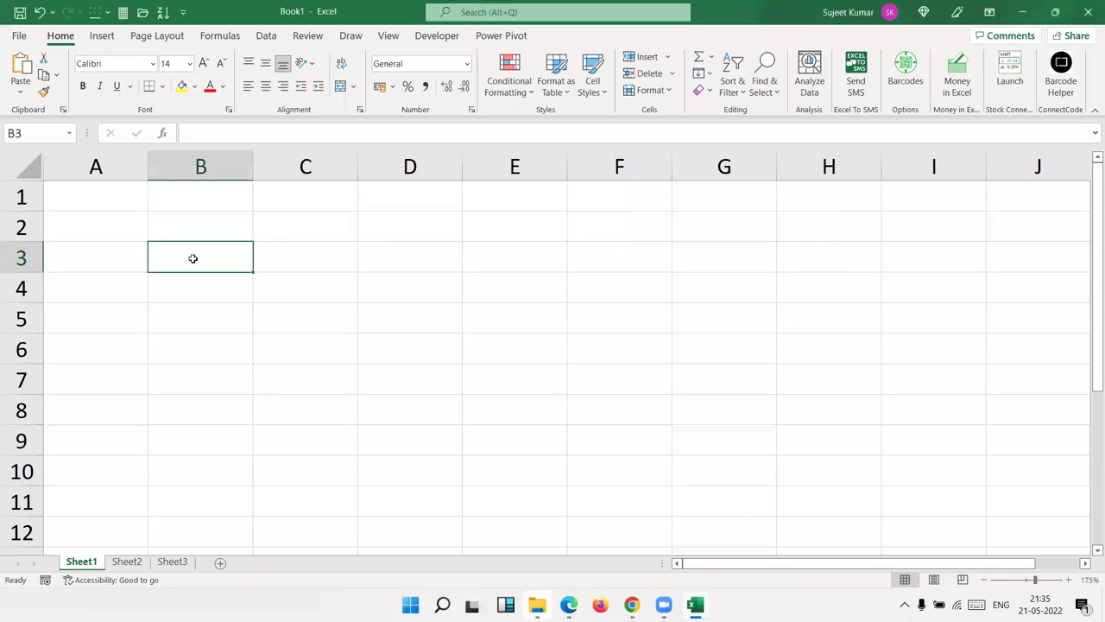
text(10)
click(417, 260)
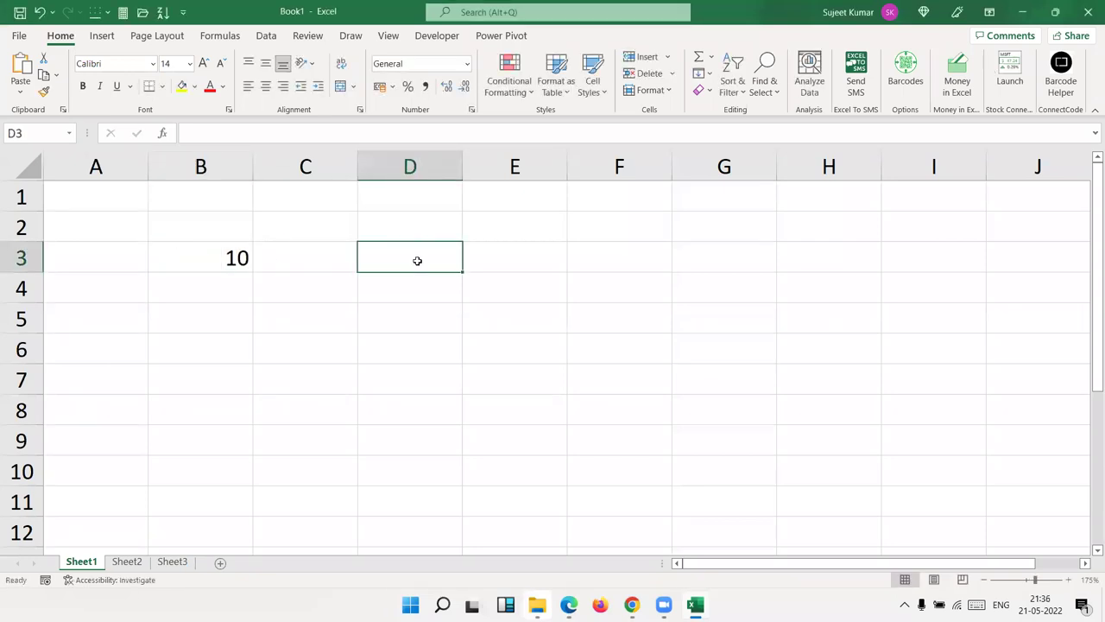
text(20)
key(Return)
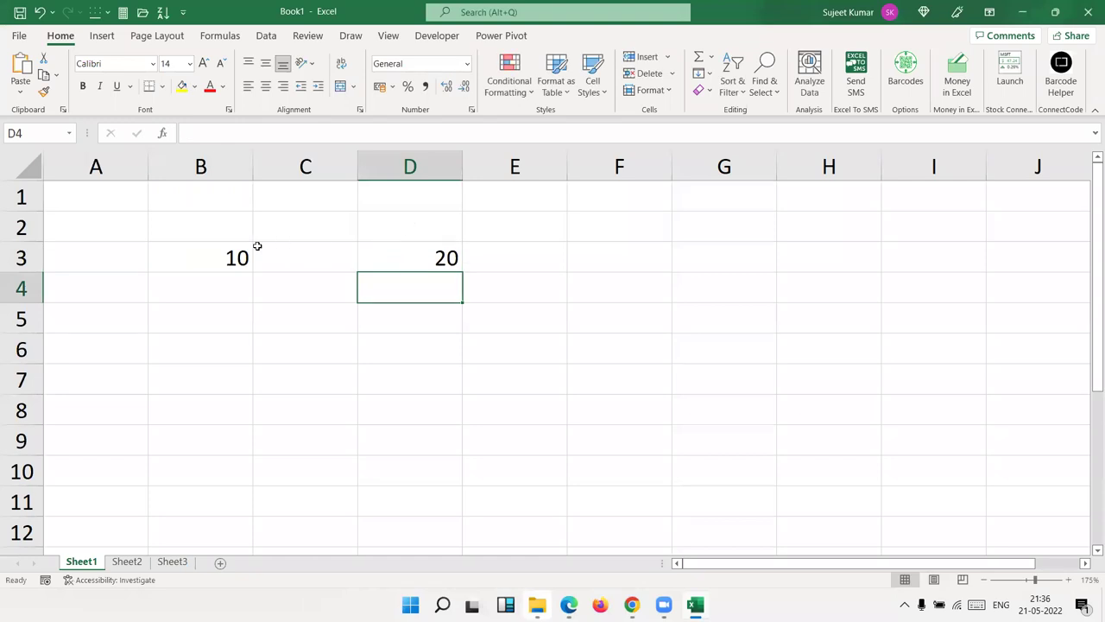
- Copy B3 and paste it into D3, then undo the paste to keep 20
click(223, 254)
key(ctrl+c)
click(397, 251)
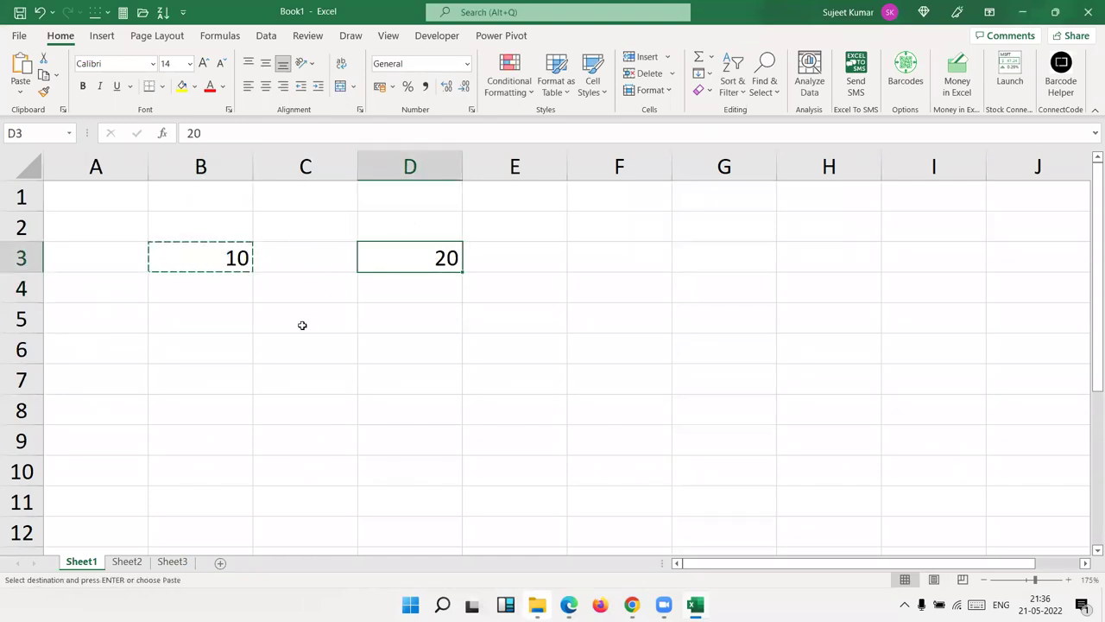
key(ctrl+v)
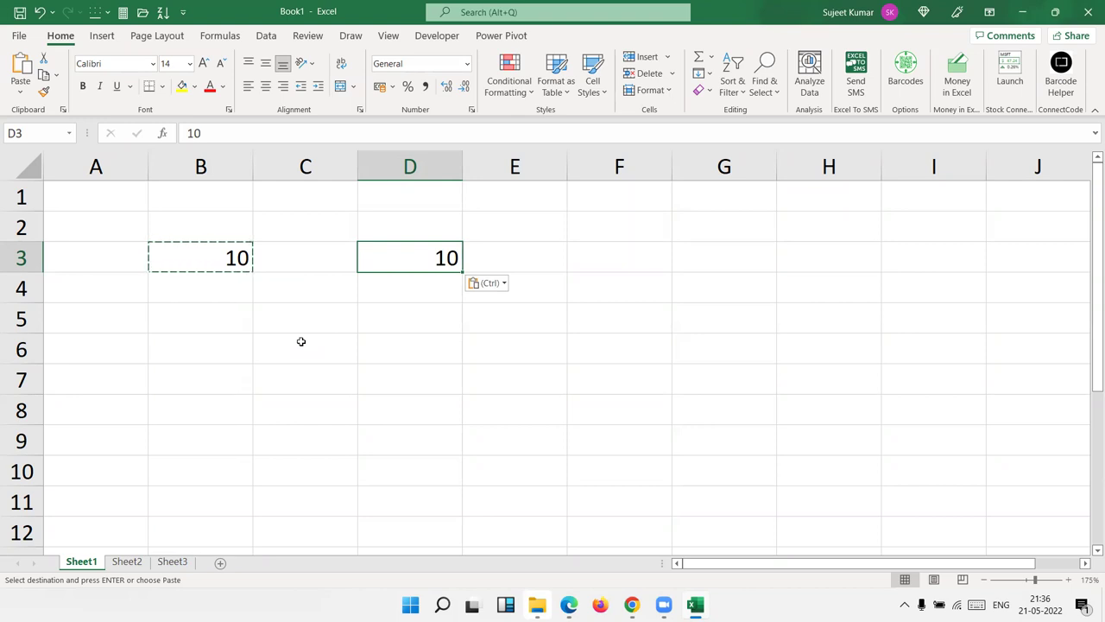
key(ctrl+z)
- Paste Special the copied 10 onto D3 with the Add operation, making it 30
right_click(423, 264)
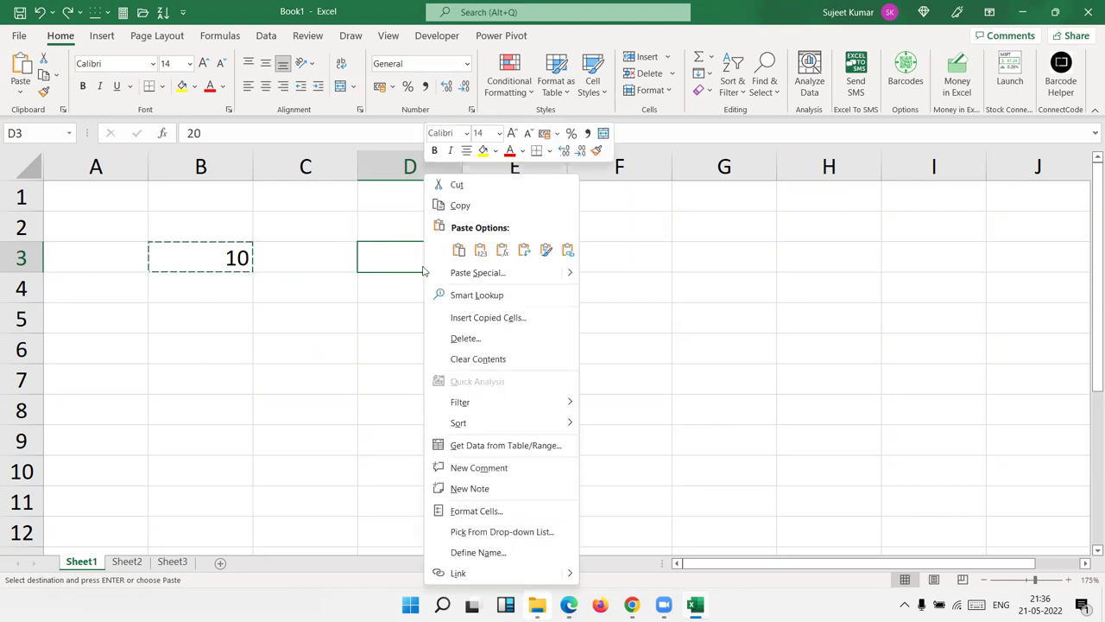
click(466, 272)
drag(388, 160, 652, 149)
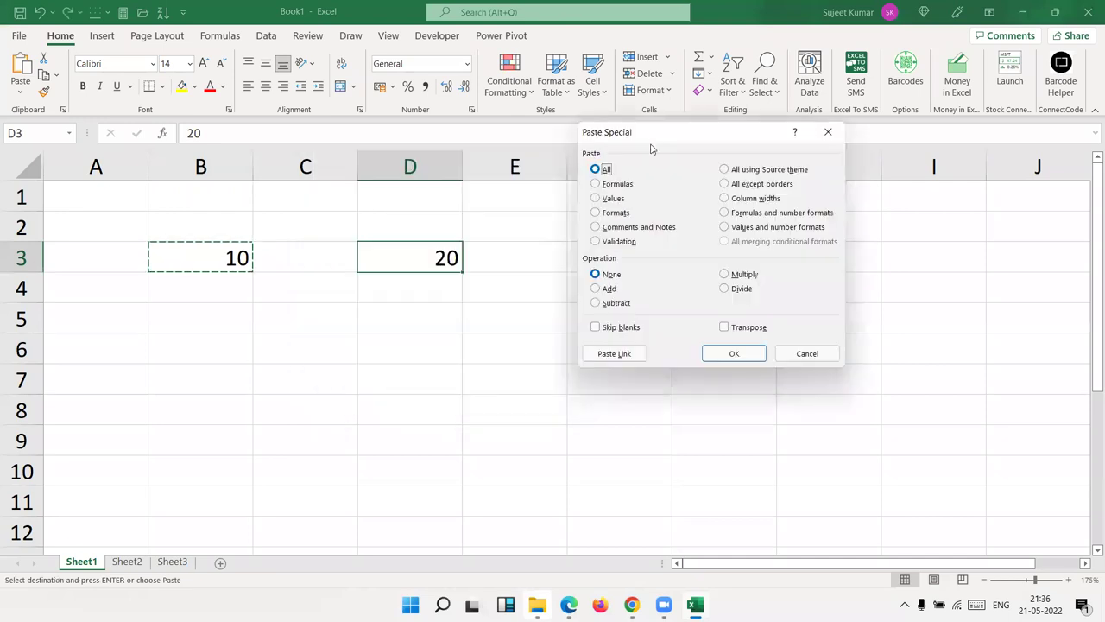
click(601, 265)
click(602, 265)
click(596, 292)
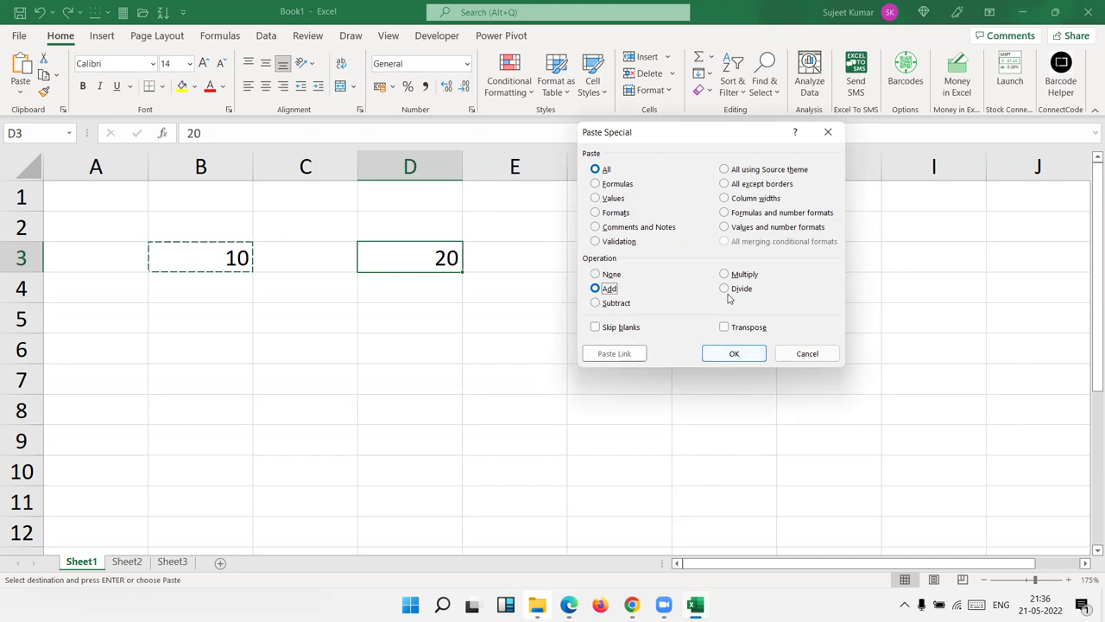
click(748, 350)
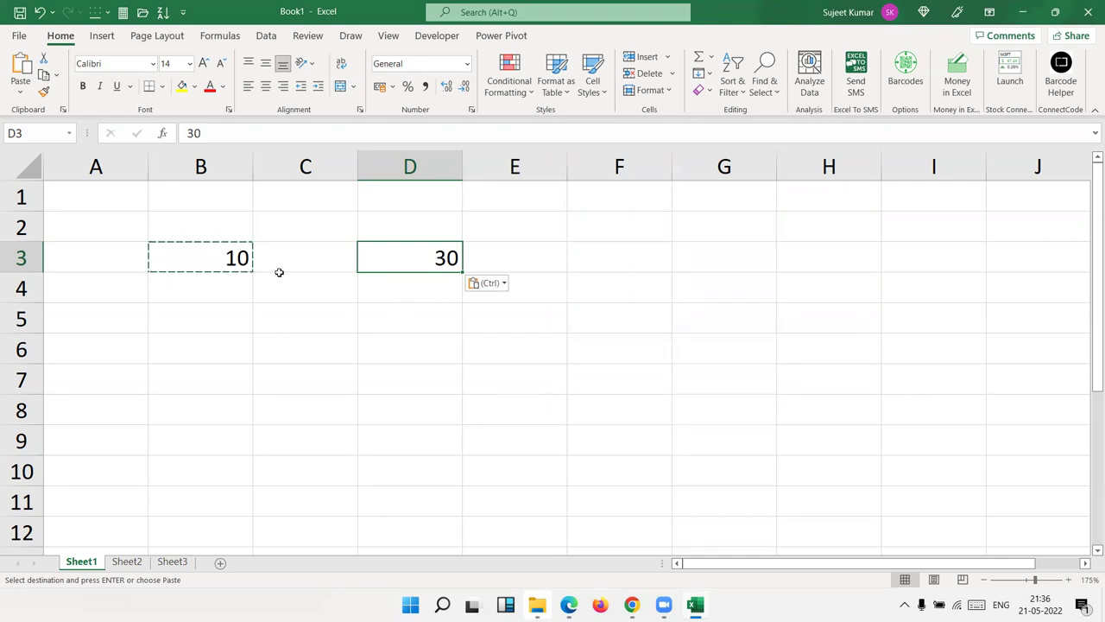
click(245, 258)
- Paste Special the copied 10 onto D3 with the Multiply operation, turning 30 into 300
click(454, 257)
right_click(455, 258)
click(484, 273)
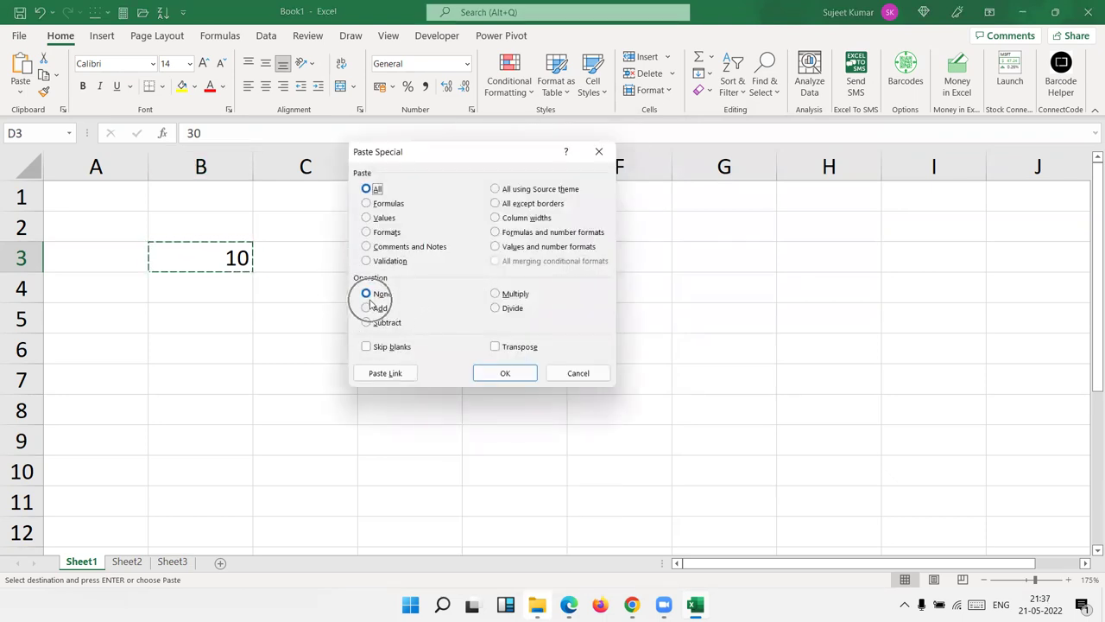
click(502, 297)
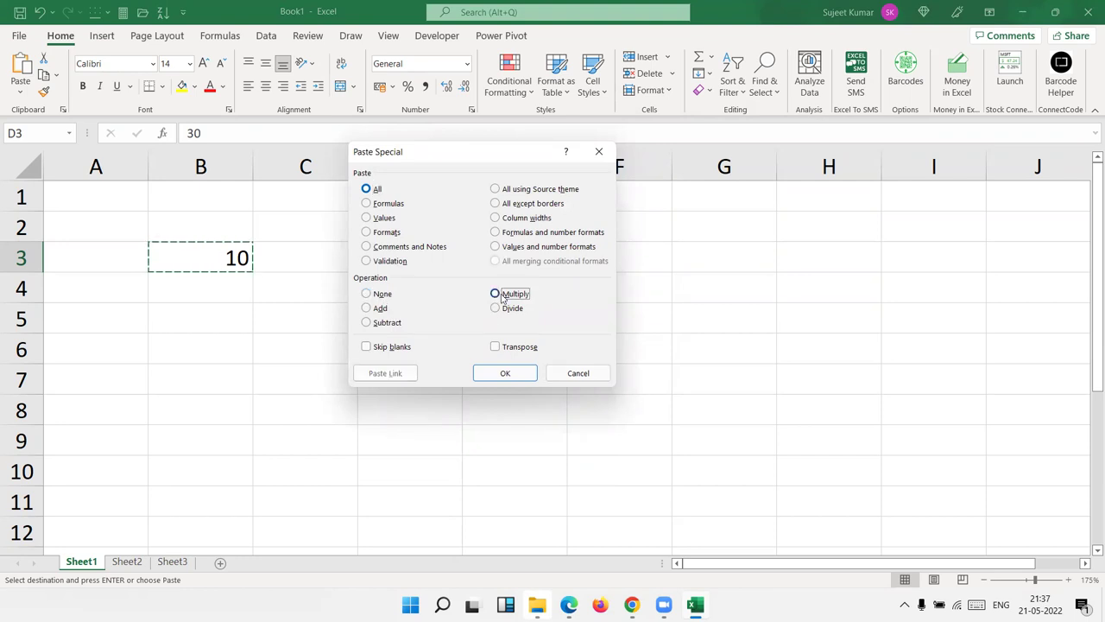
click(507, 370)
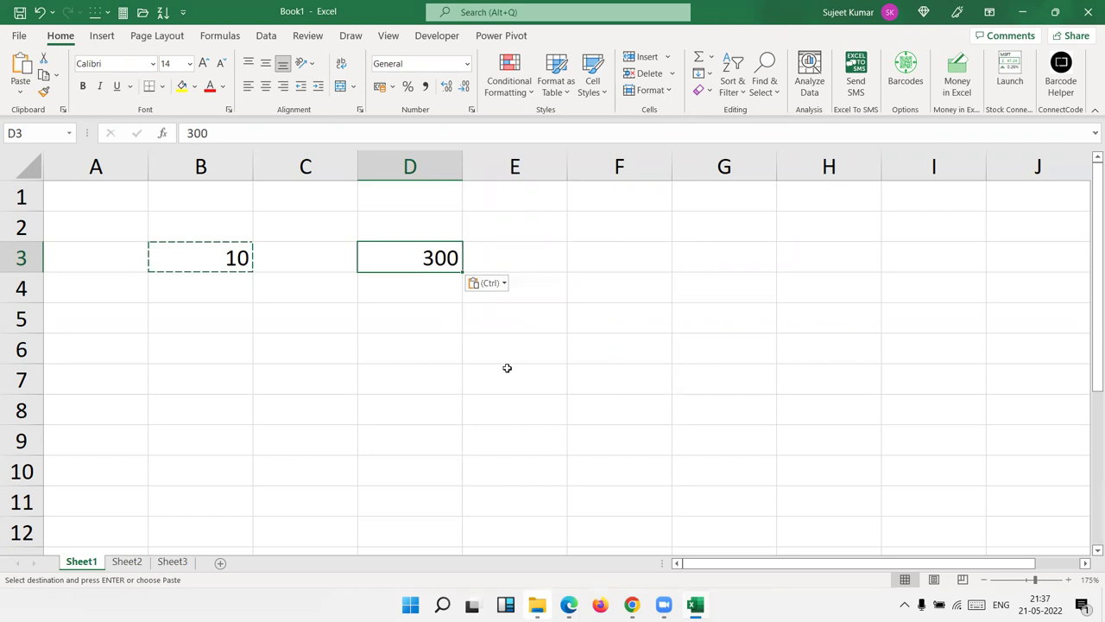
- On Sheet2, enter 20% in A1
click(130, 562)
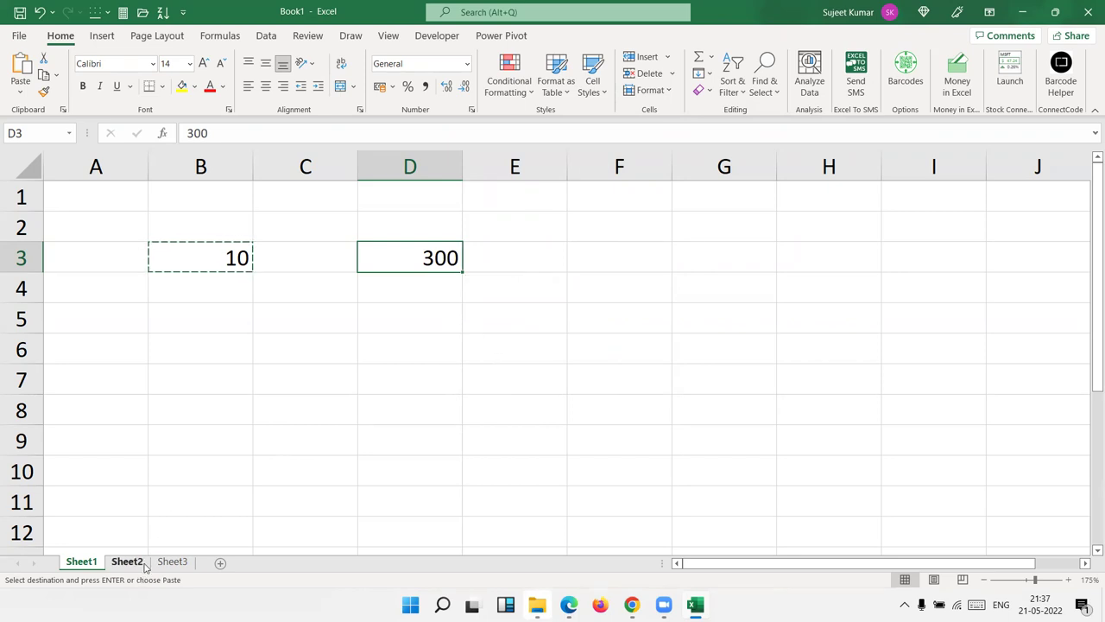
ctrl+scroll(320, 294, up, 4)
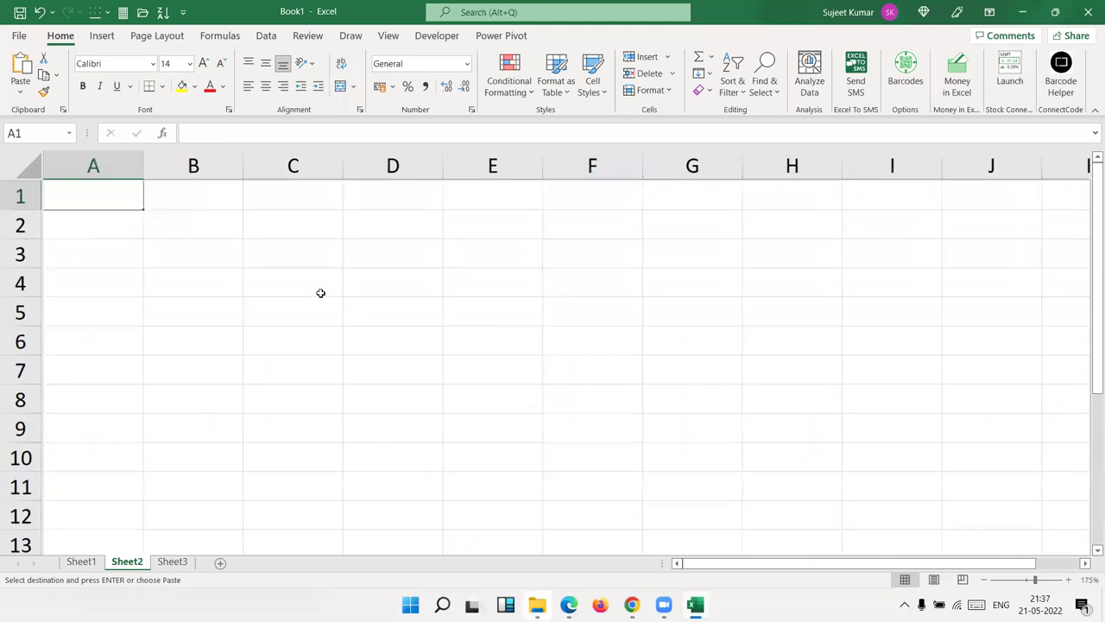
ctrl+scroll(321, 294, up, 2)
click(83, 562)
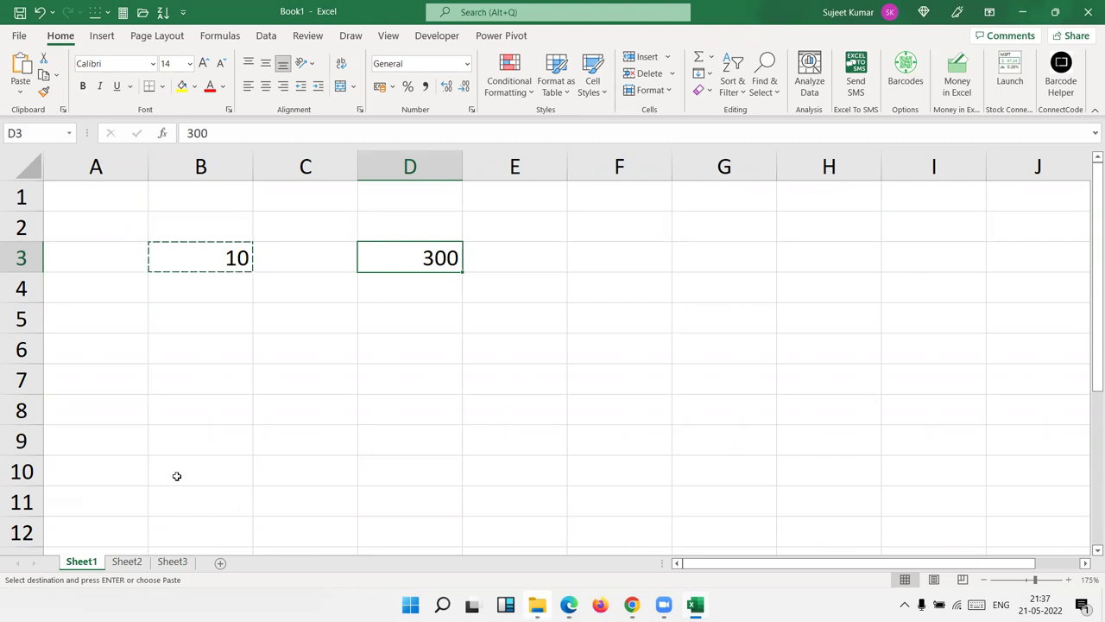
click(142, 561)
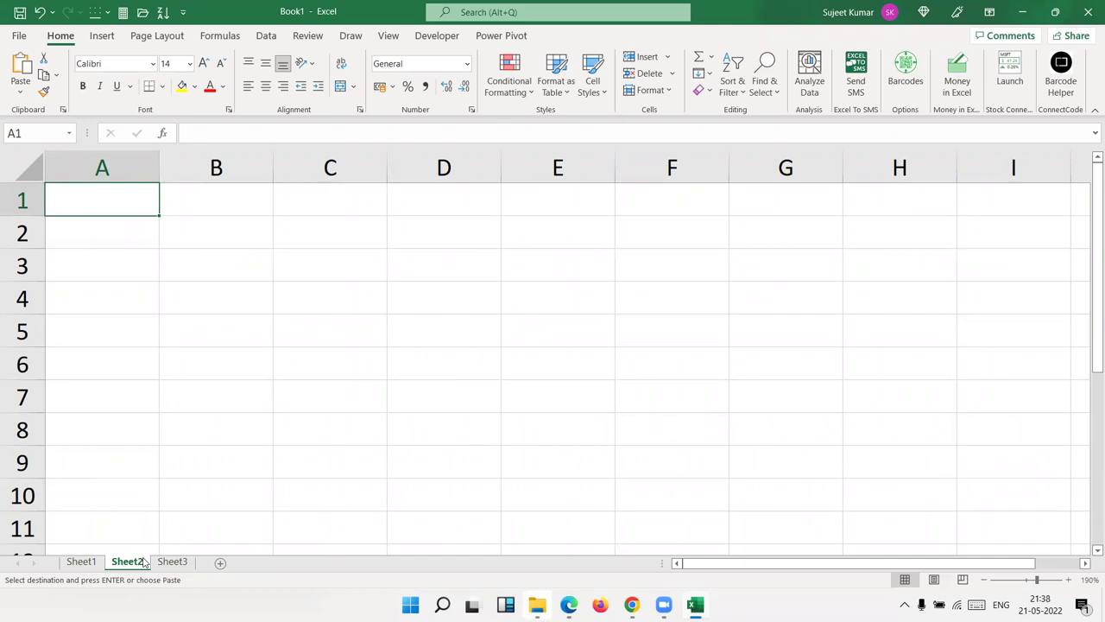
text(20%)
key(Return)
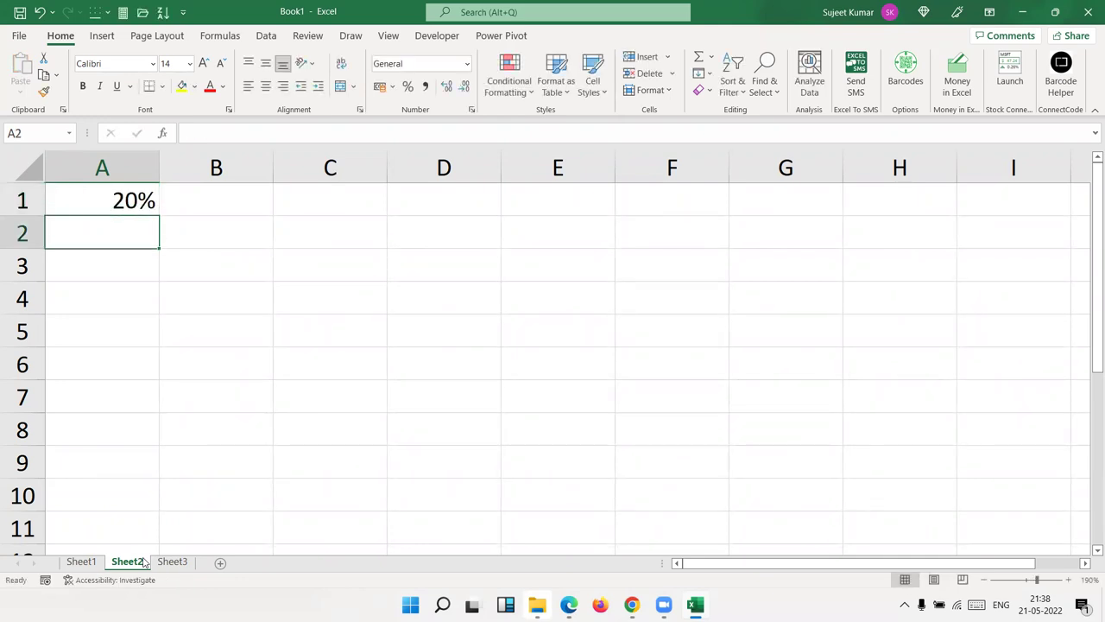
key(Up)
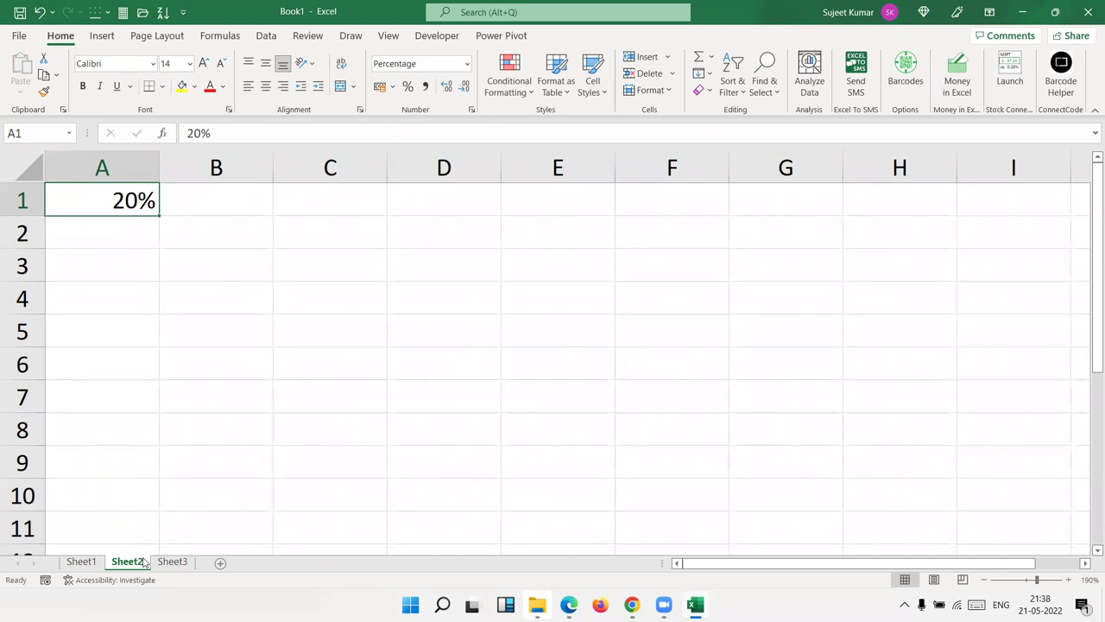
- Enter 20 in B1 and apply Percent Style so it shows 2000%
key(Right)
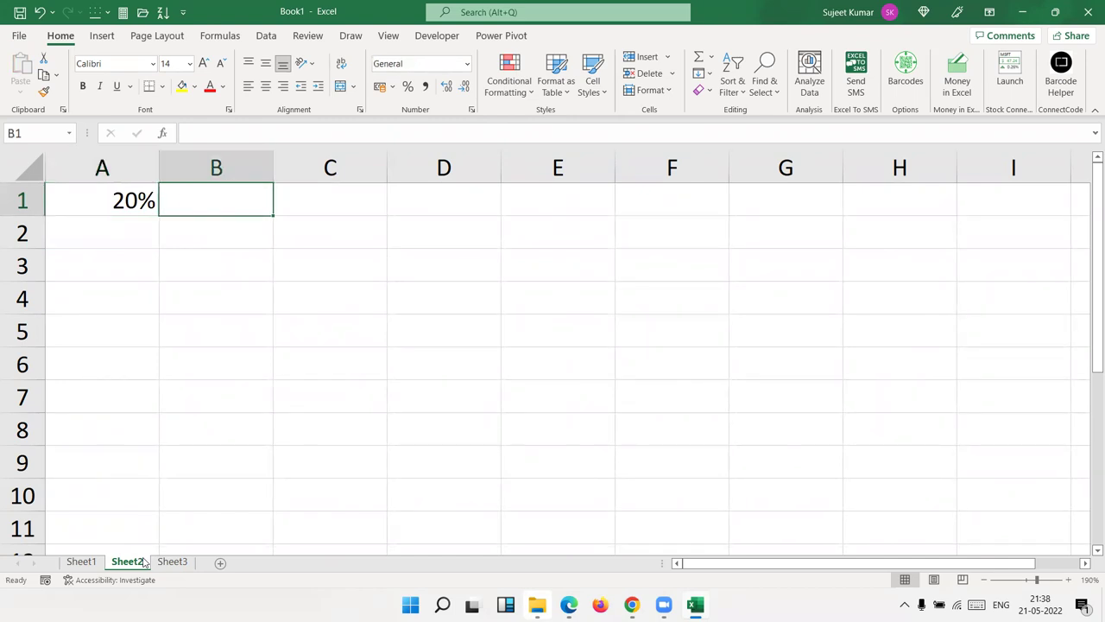
text(20)
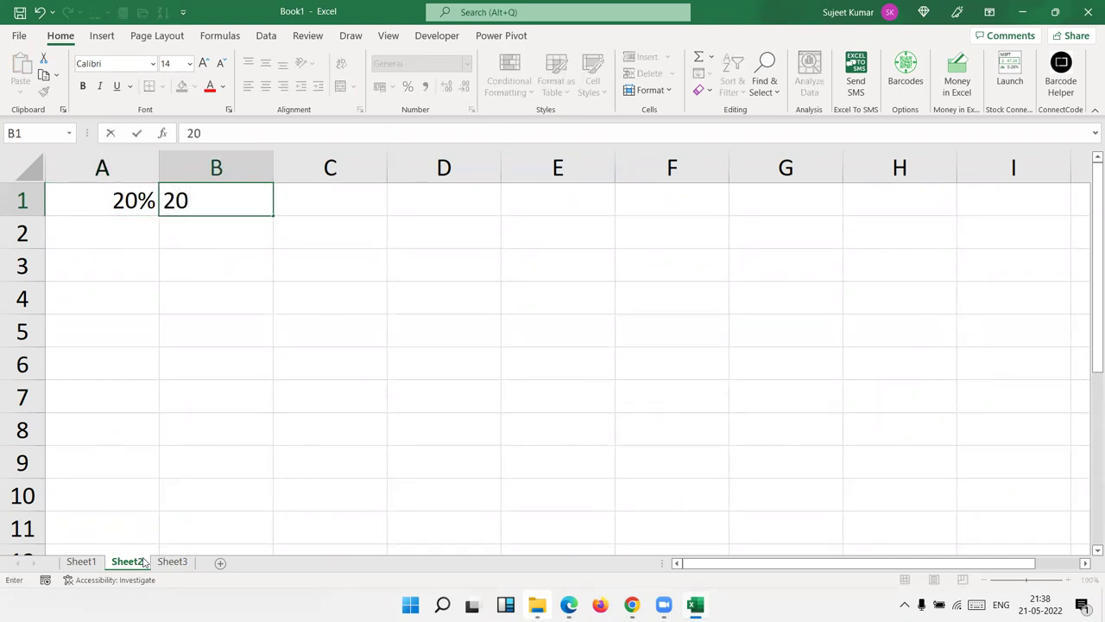
key(Return)
key(Up)
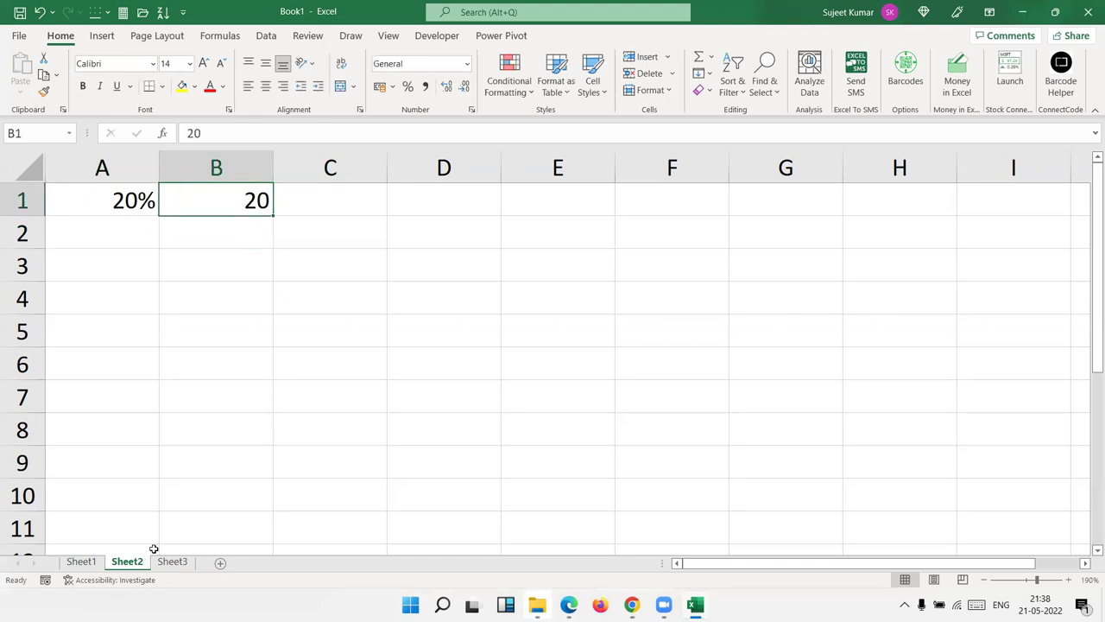
click(407, 86)
- Type the note 1=100% in B2
click(232, 221)
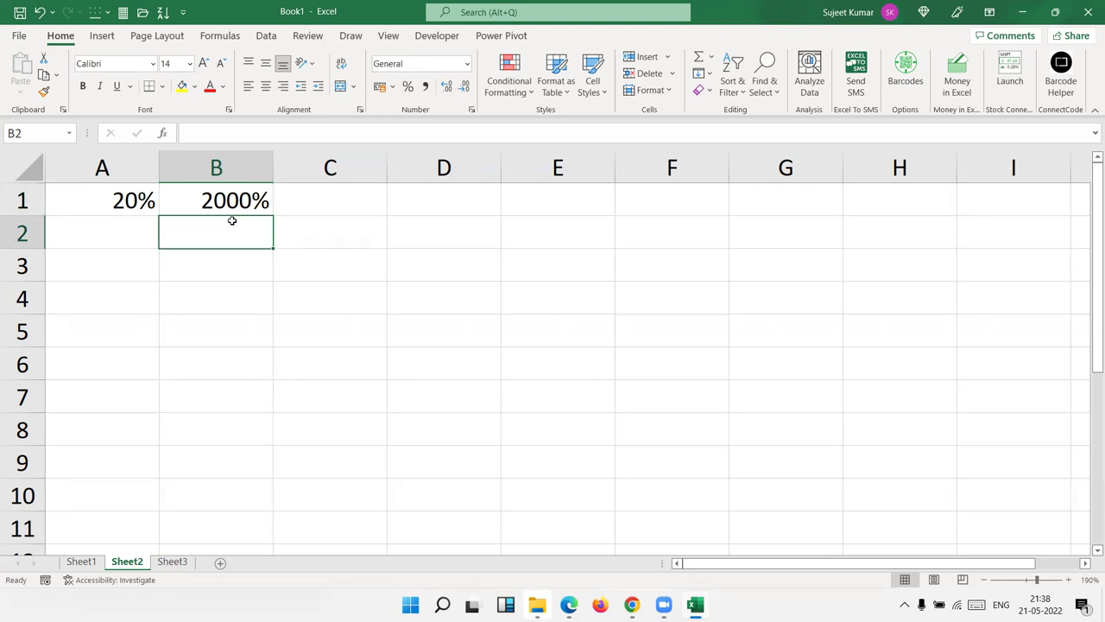
text(1=1)
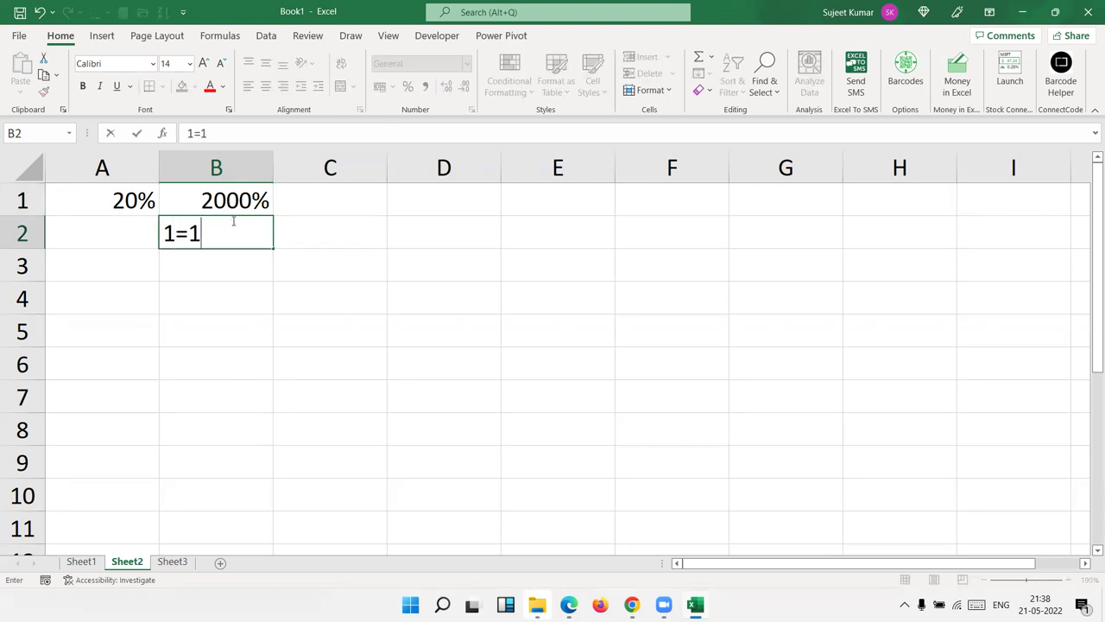
text(00%)
key(Return)
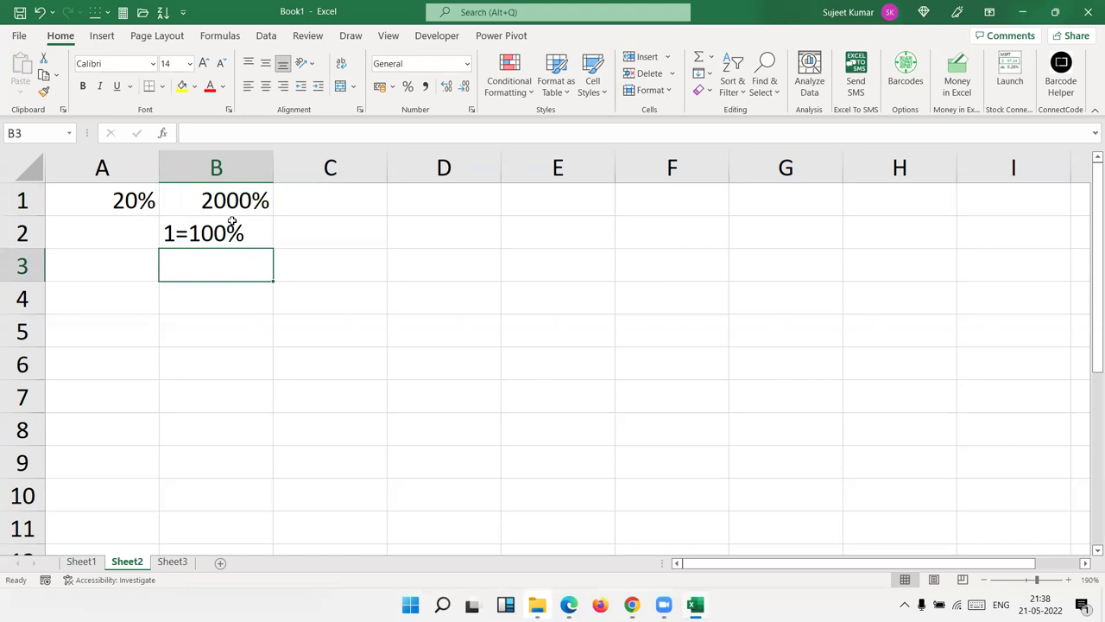
click(231, 222)
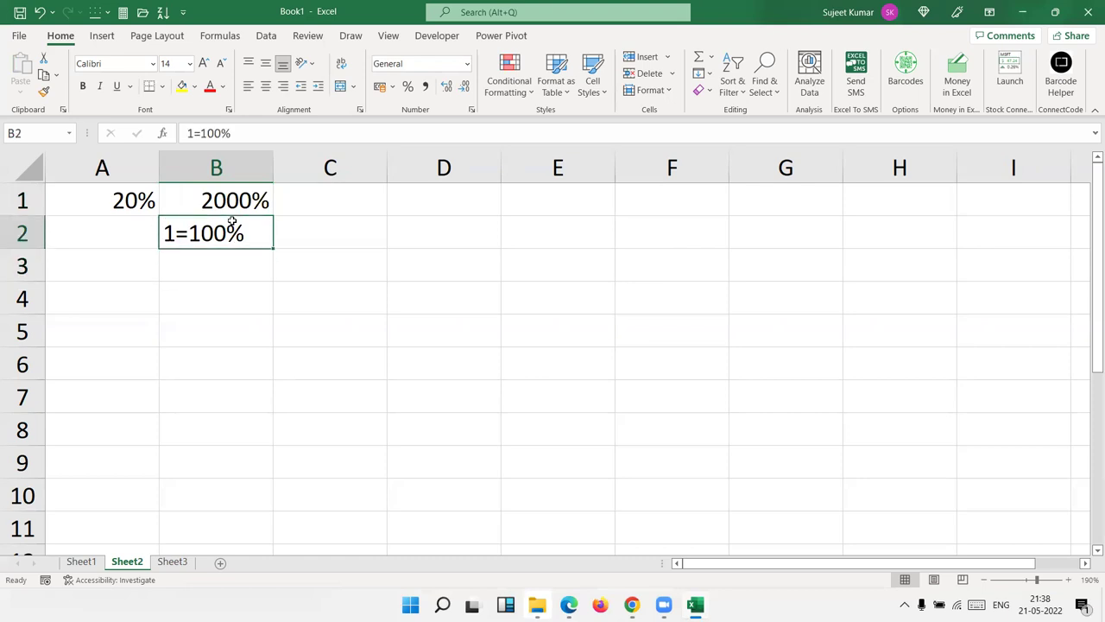
key(Up)
key(Down)
- Enter 0.20 in C1 and apply Percent Style so it reads 20%
key(Right)
key(Up)
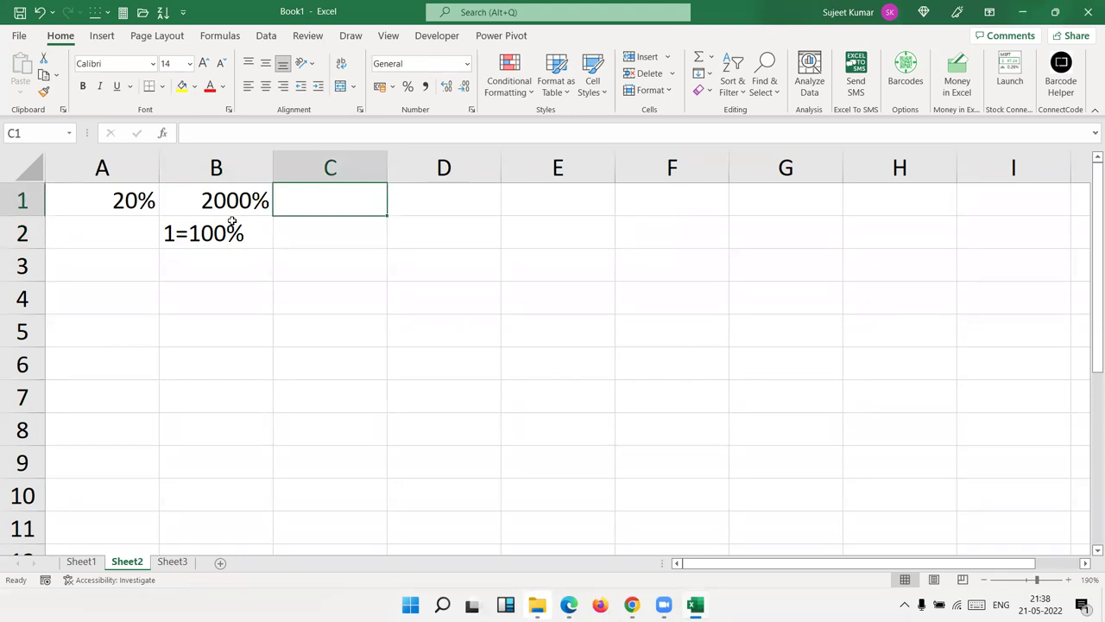
text(0.20)
key(Return)
key(Up)
click(406, 87)
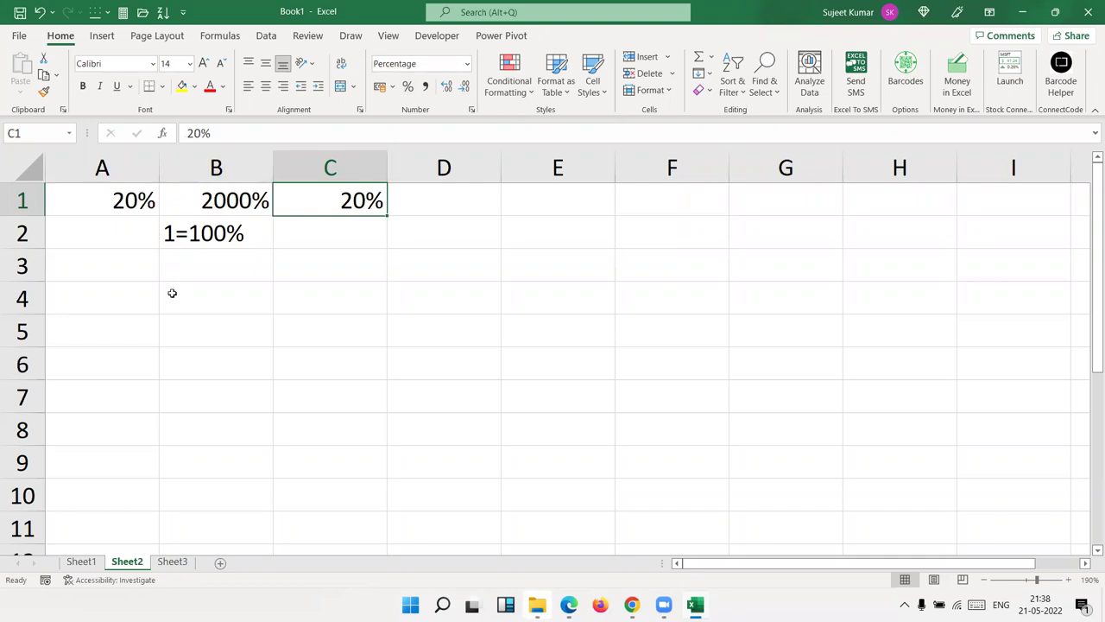
click(126, 296)
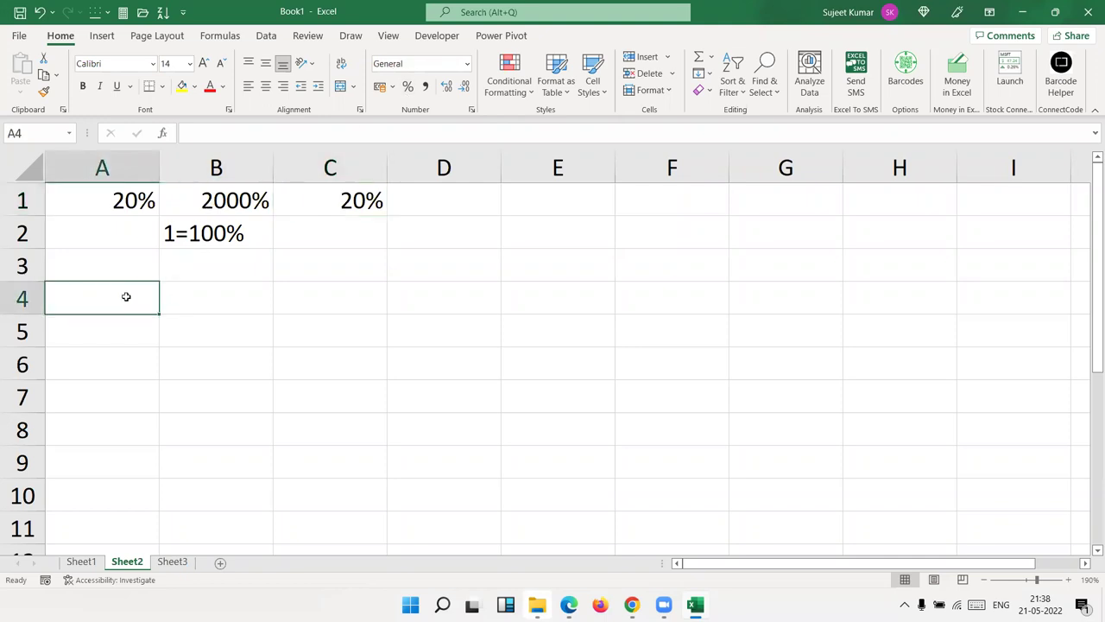
- Put % in A4 and fill A5:H11 with =RANDBETWEEN(10,90)
text(%)
click(161, 395)
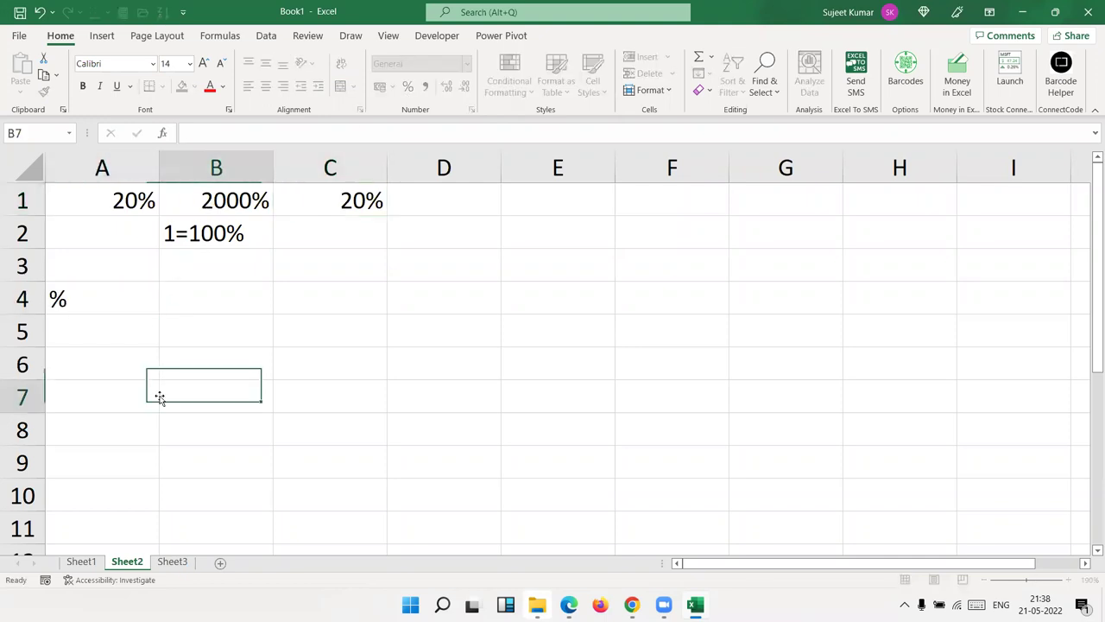
drag(127, 338, 905, 524)
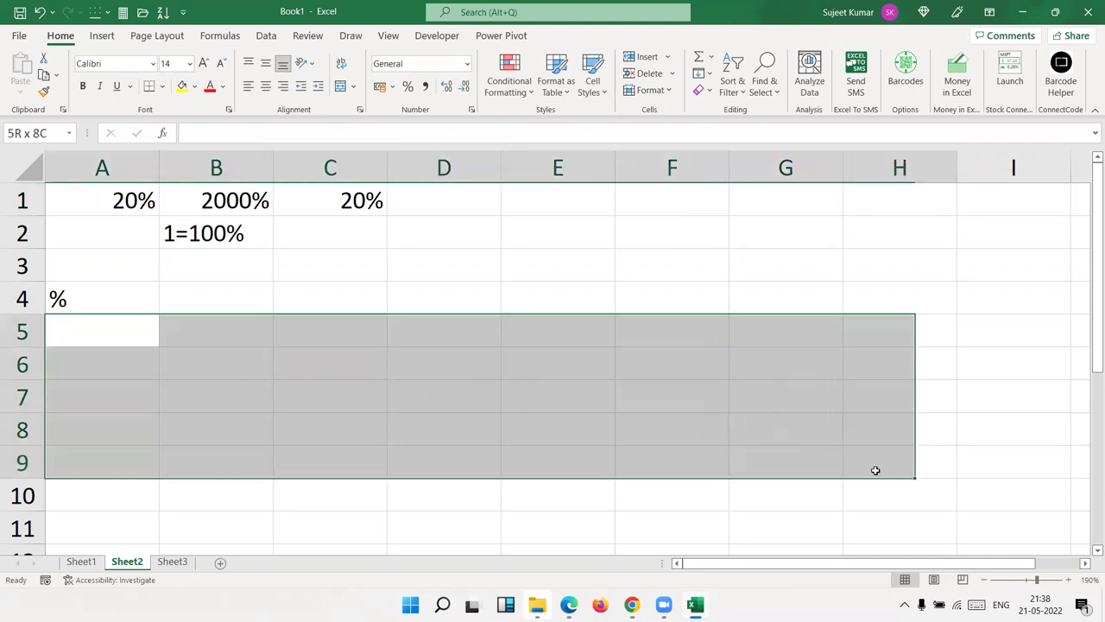
drag(905, 524, 898, 521)
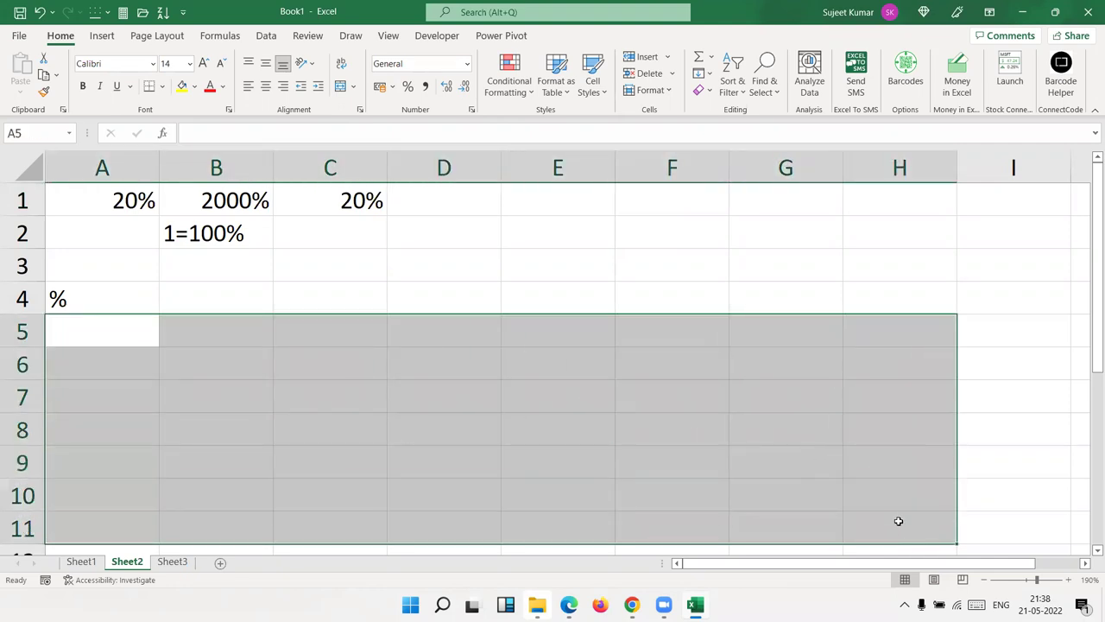
text(=ra)
key(Down)
key(Down)
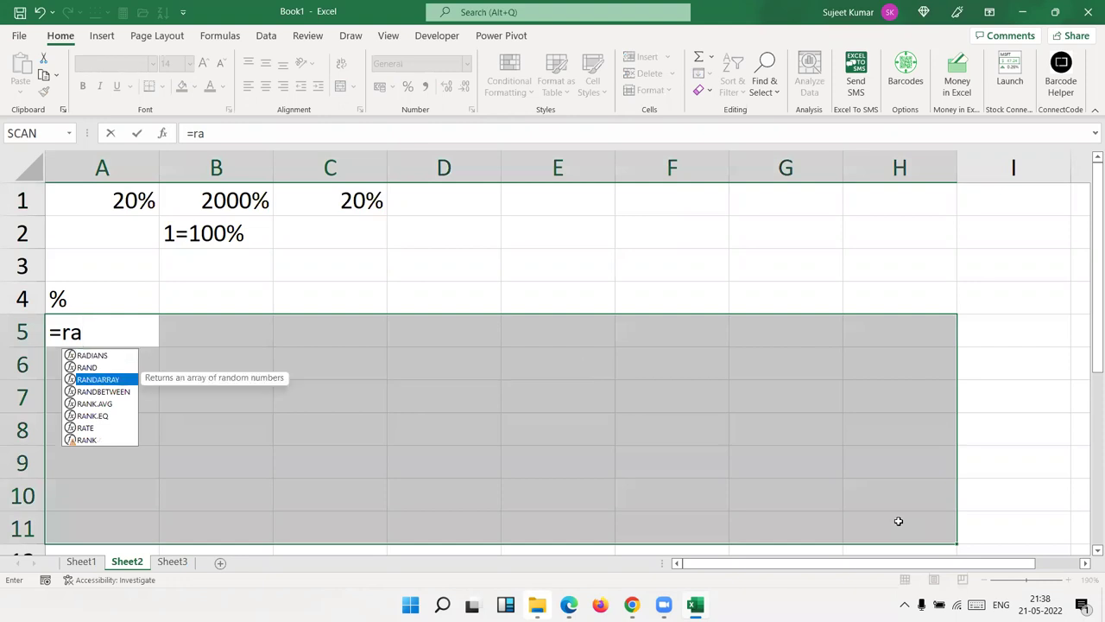
key(Down)
key(Tab)
text(10)
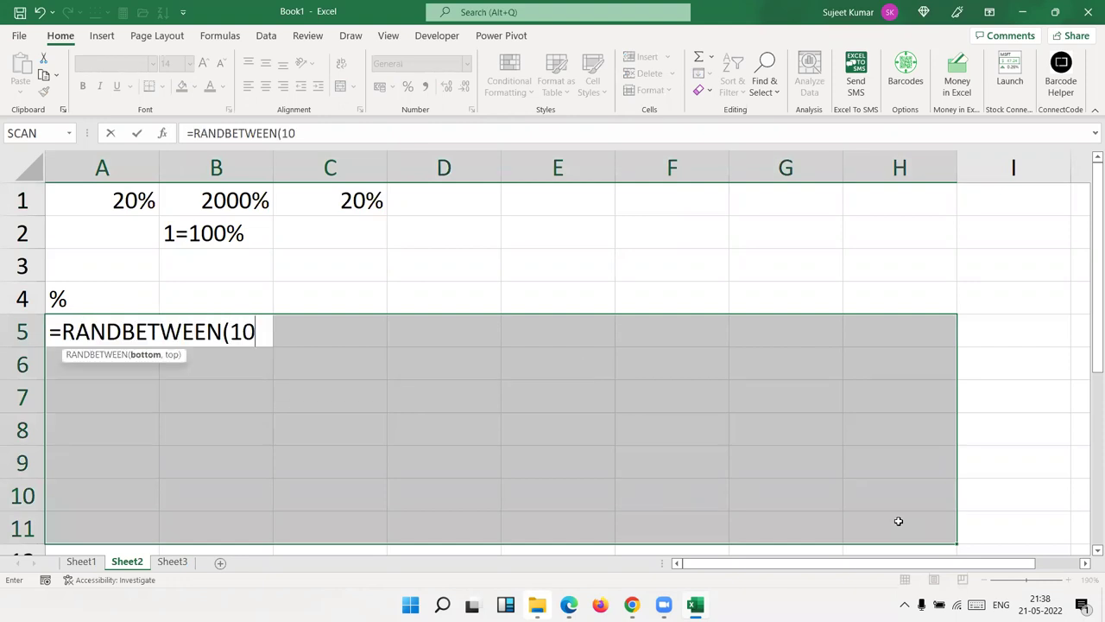
text(,90)
key(Return)
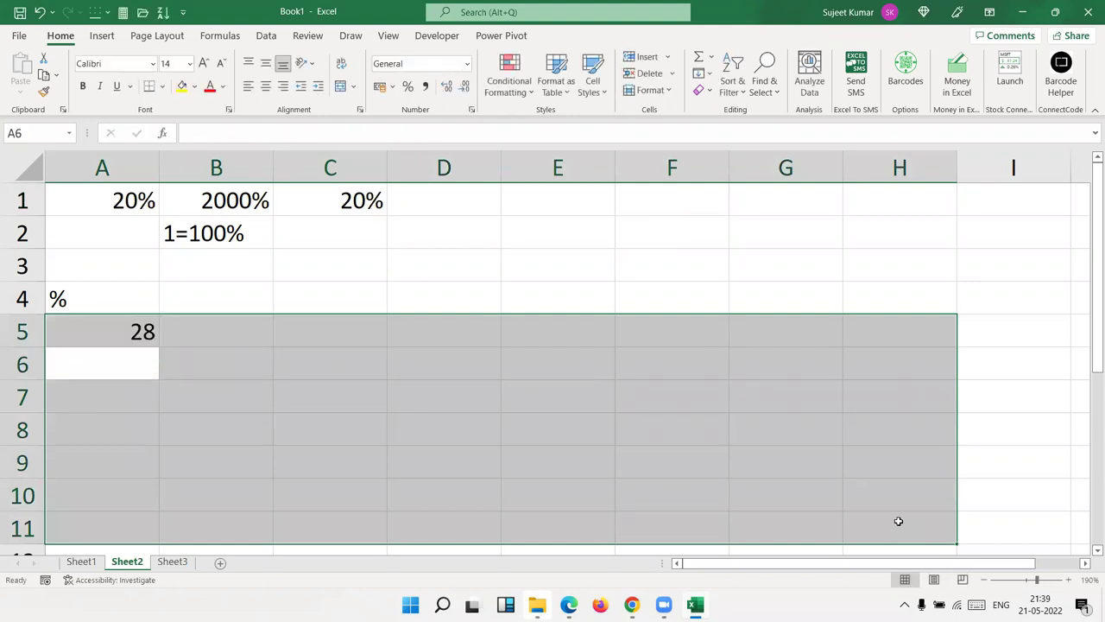
key(ctrl+r)
key(ctrl+d)
- Copy the random numbers and paste them back as fixed values
key(ctrl+c)
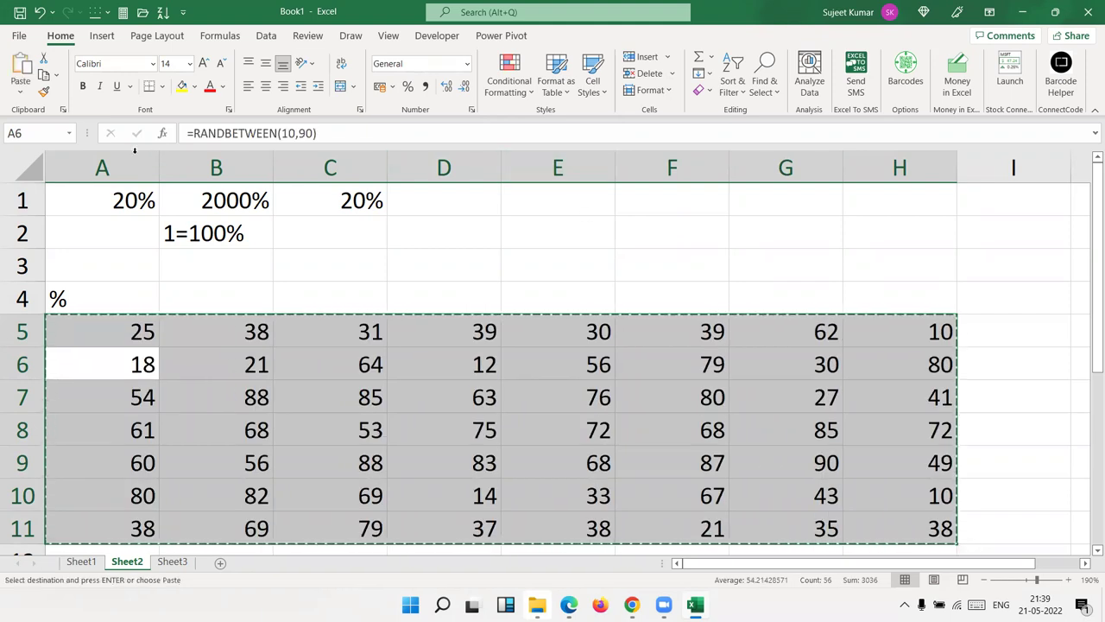
click(20, 86)
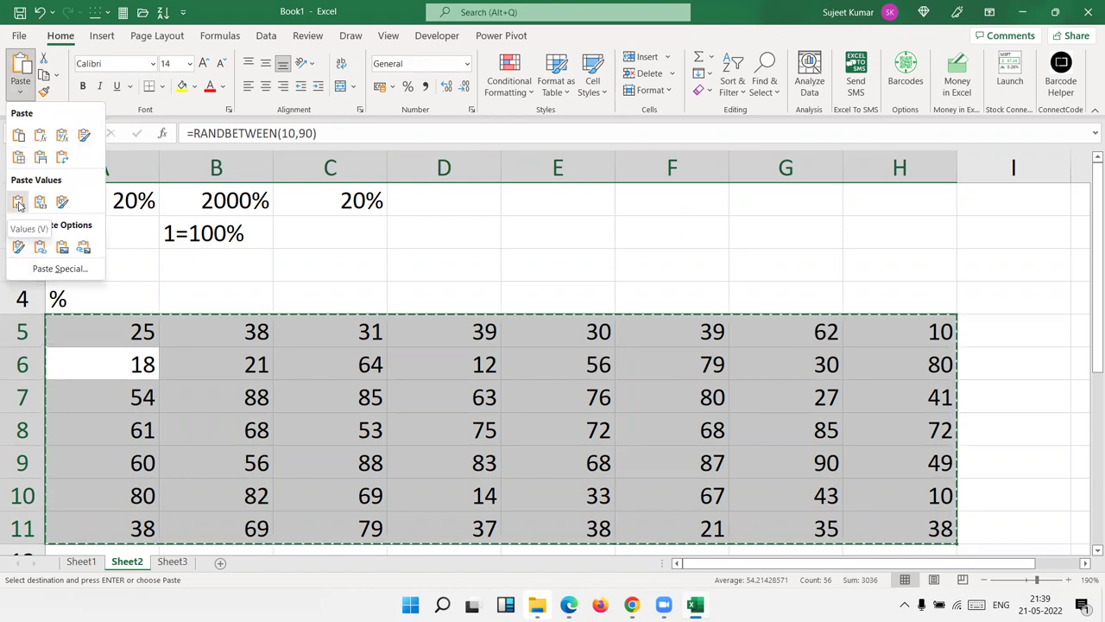
click(19, 203)
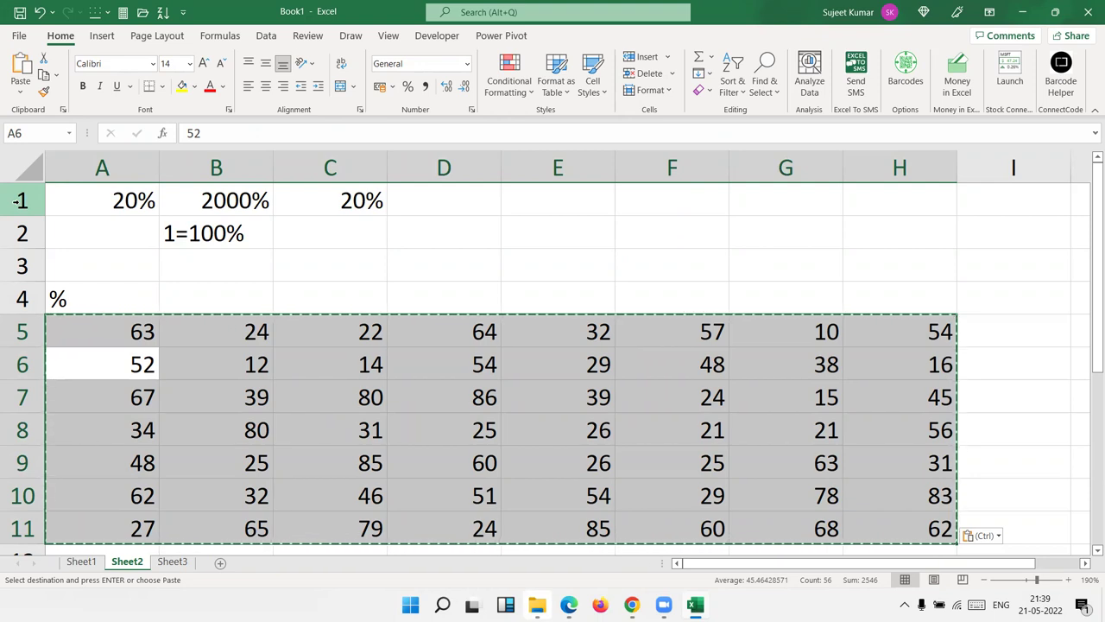
key(Up)
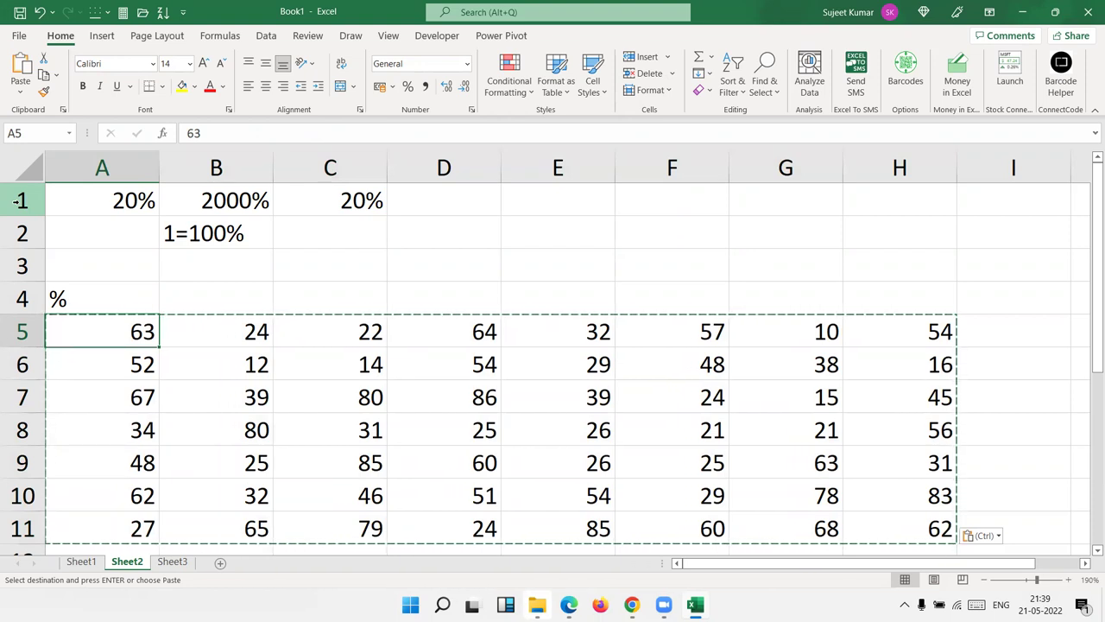
- Enter 500 in E2, 63% in F2, and =F2*E2 in G2, giving 315
click(538, 224)
text(500)
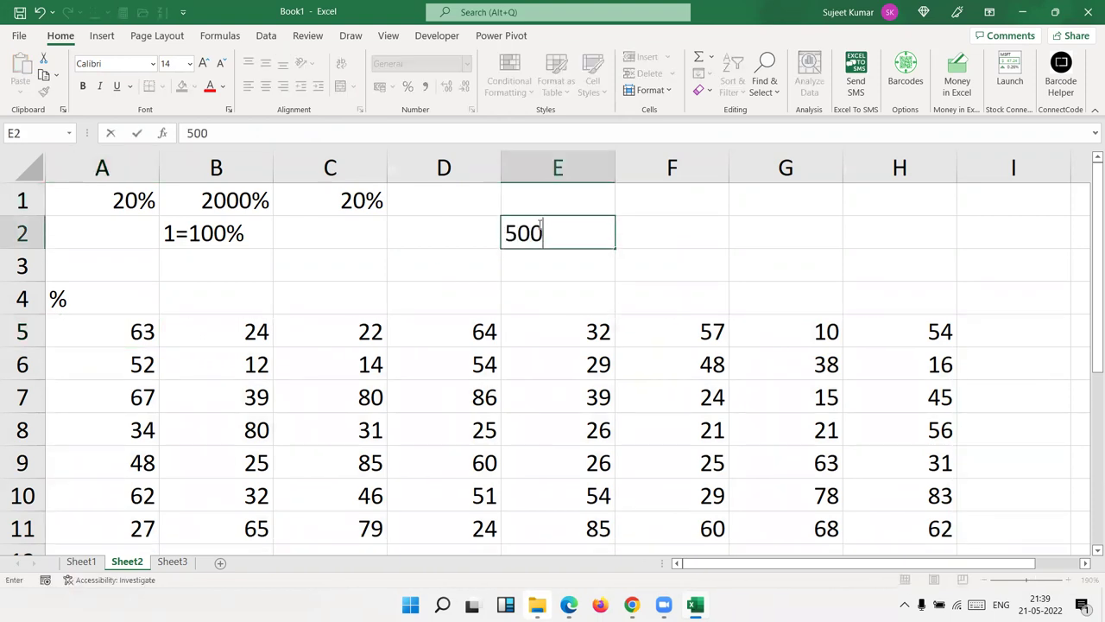
key(Tab)
text(63)
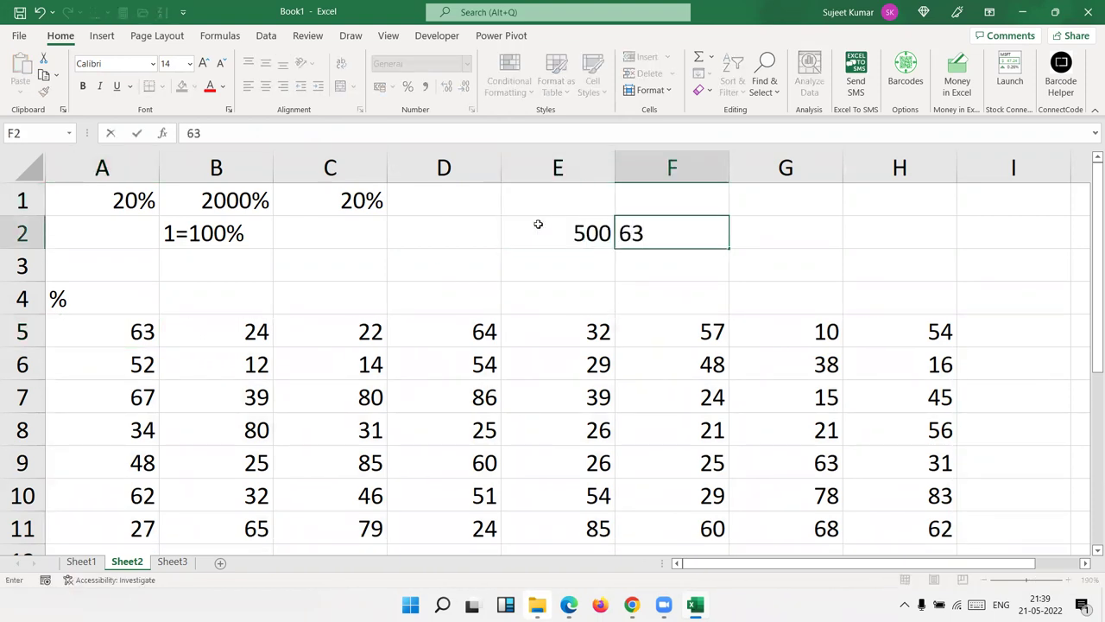
text(%)
key(Return)
key(Up)
key(Right)
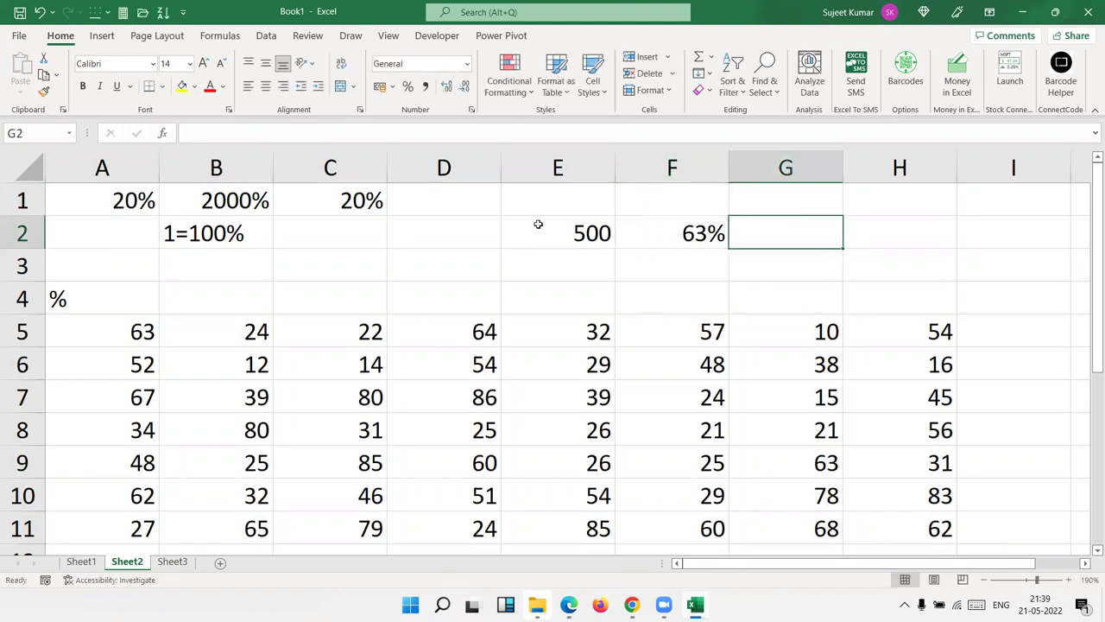
text(=)
key(Left)
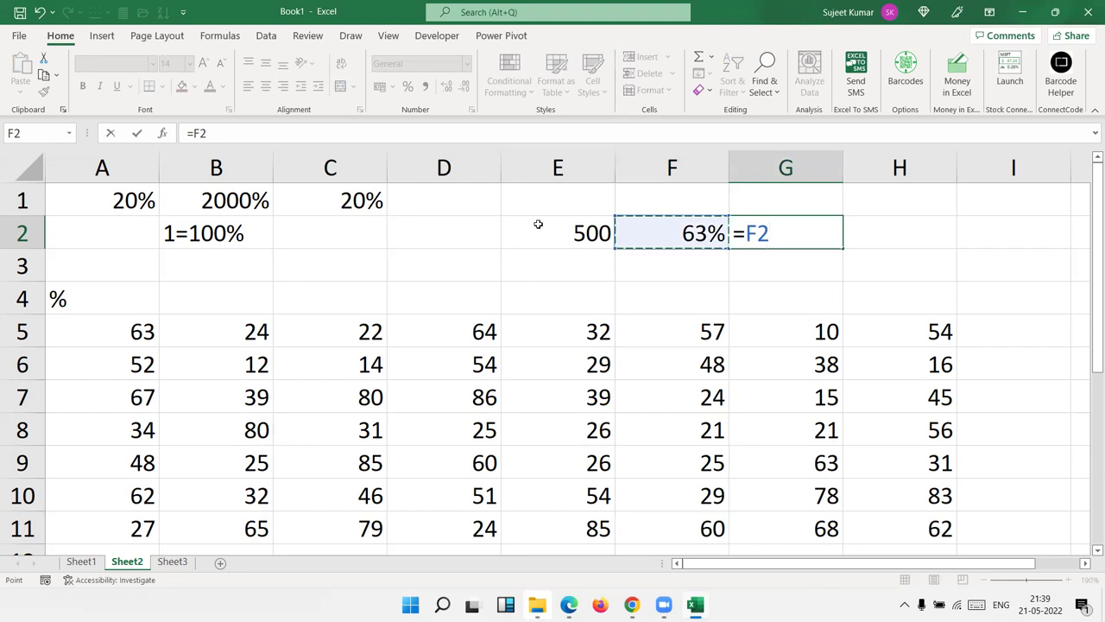
text(*)
key(Left)
key(Left)
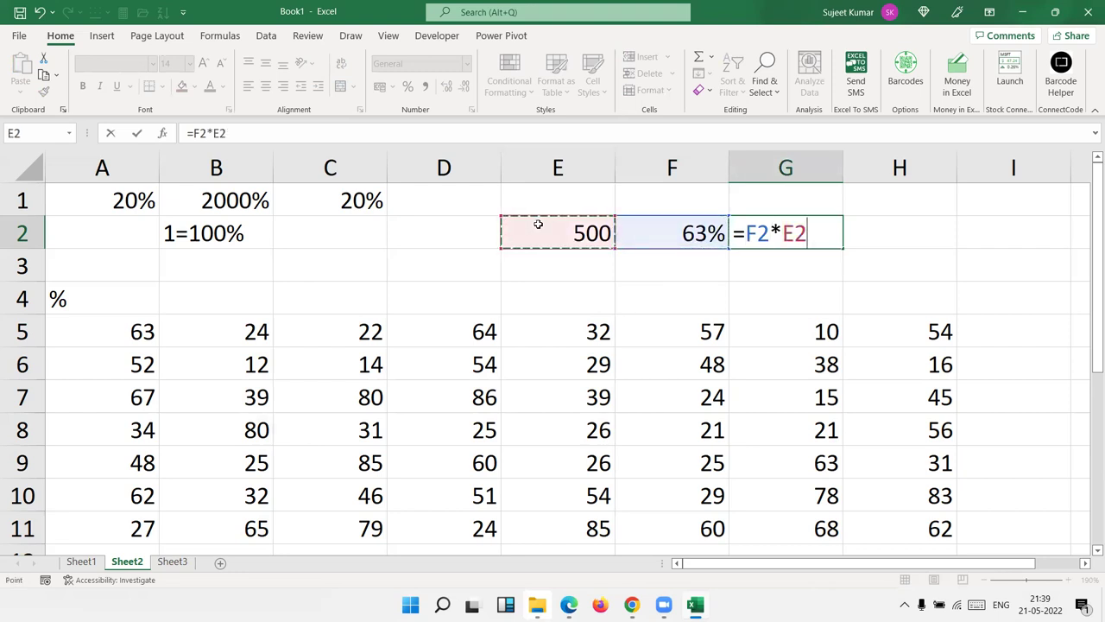
key(Return)
key(Up)
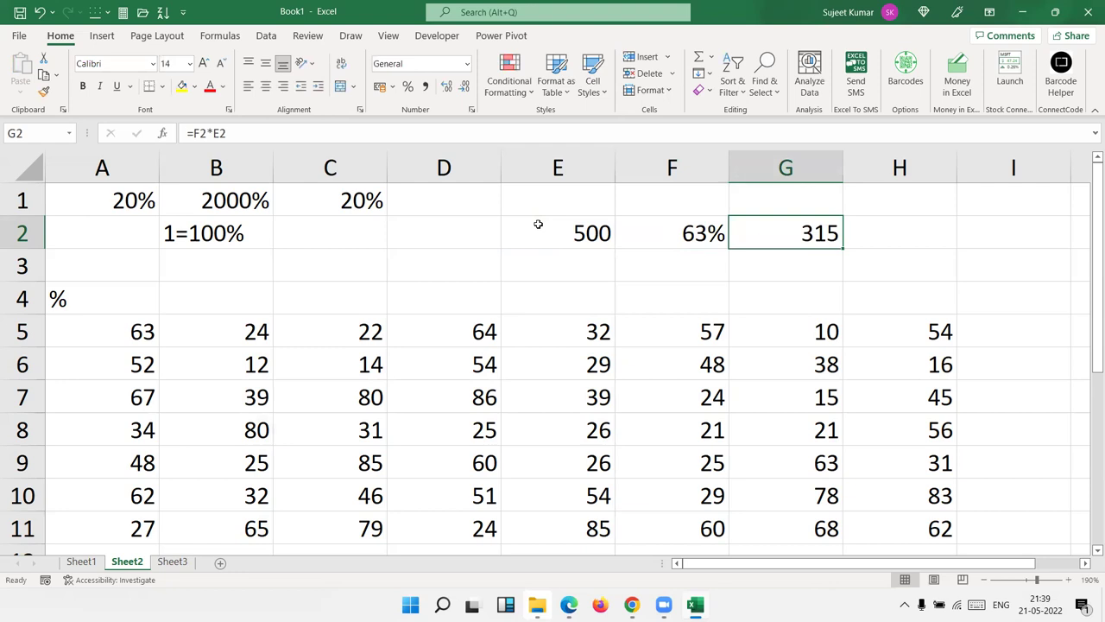
- Enter 63 in F3 and the formula =E2*F3/100 in G3, also giving 315
key(Down)
key(Left)
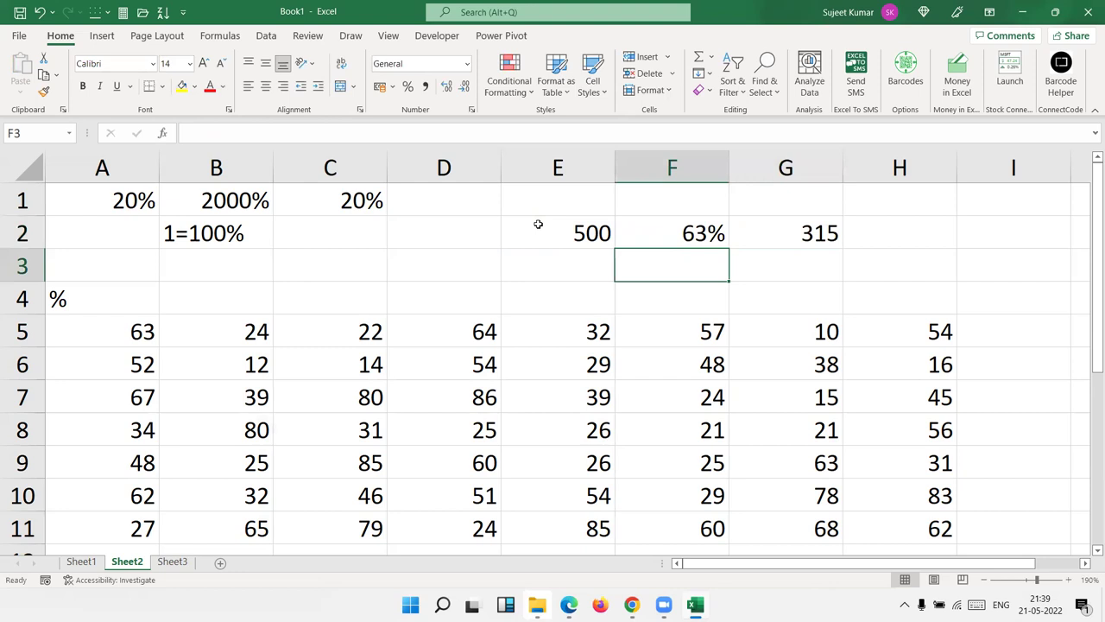
text(63)
key(Tab)
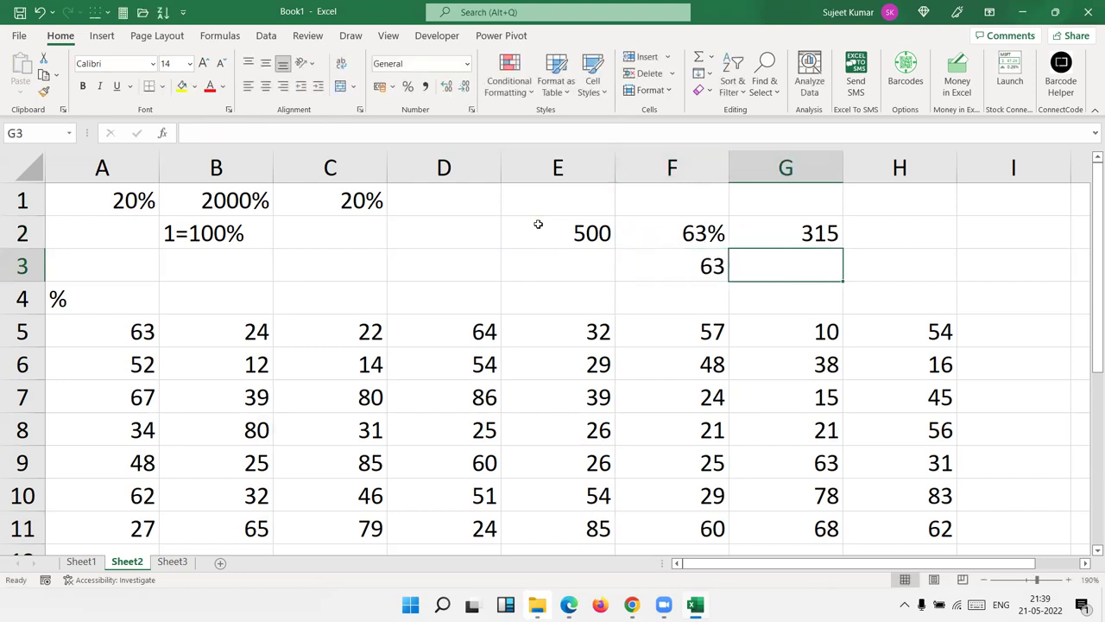
text(=)
click(538, 224)
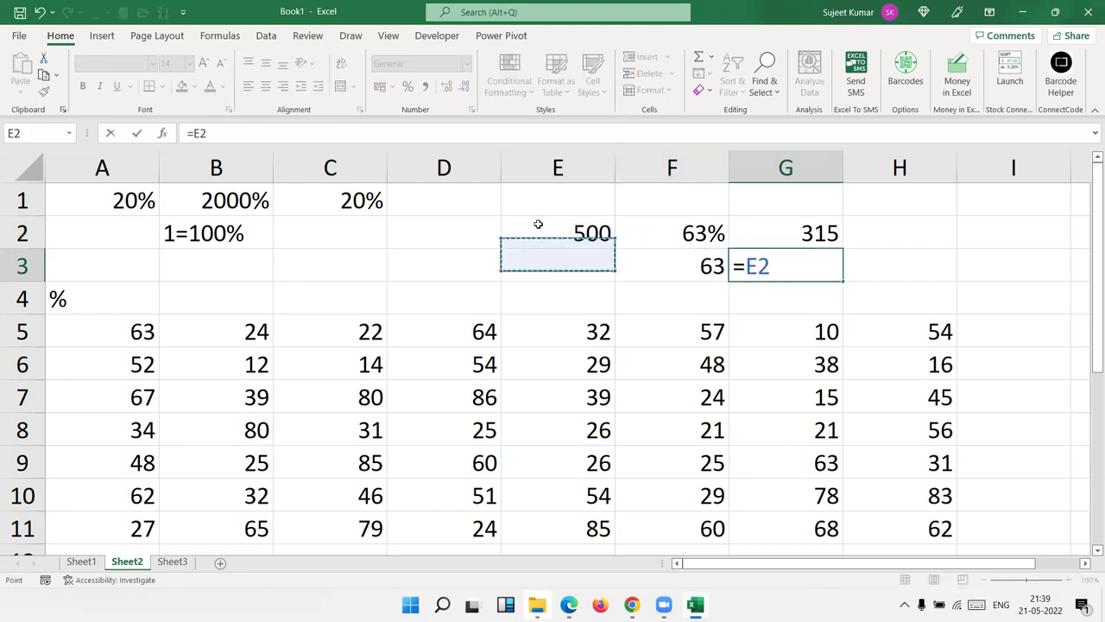
text(*)
key(Down)
key(Left)
key(Up)
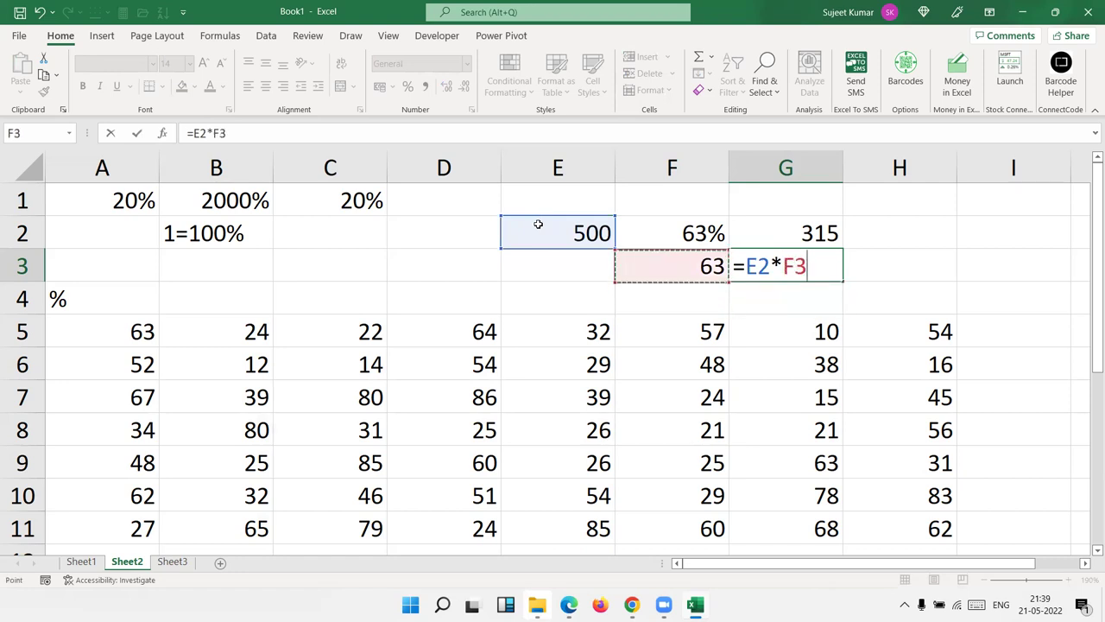
key(Return)
key(Up)
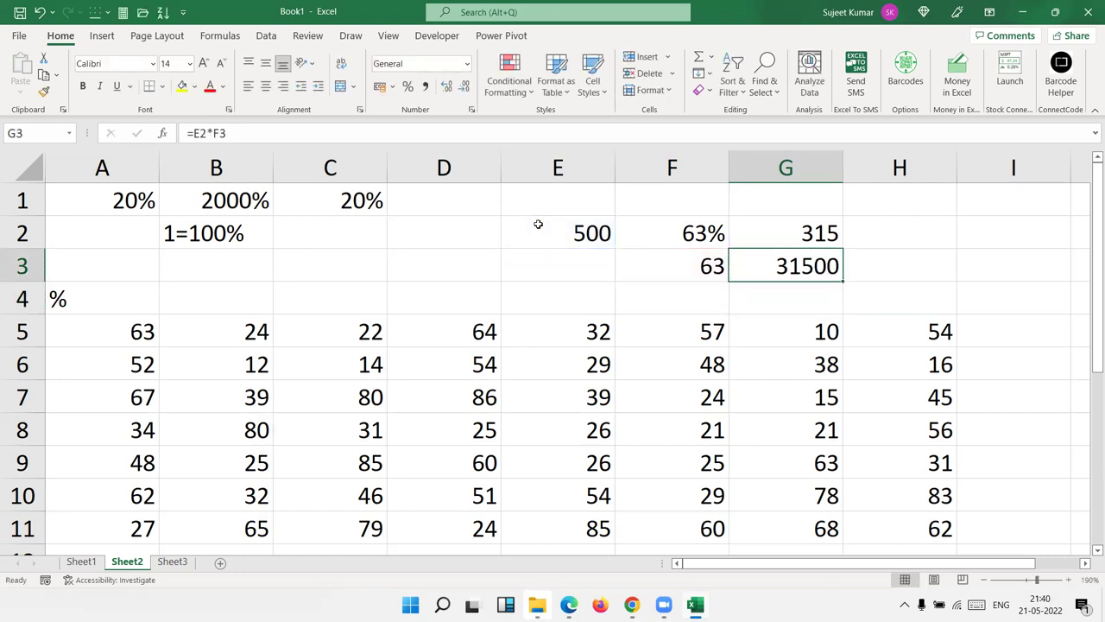
key(F2)
text(/100)
key(Return)
key(Up)
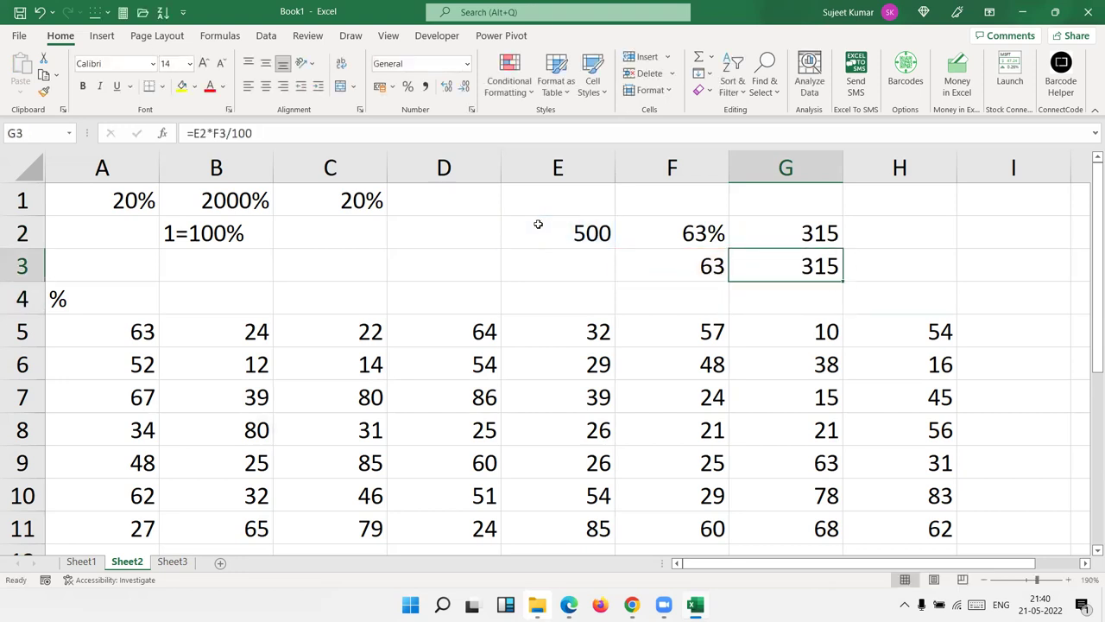
- Review the G2 and G3 formulas to show their cell references
mouse_move(152, 333)
mouse_down()
mouse_move(933, 485)
mouse_move(932, 525)
mouse_up()
click(825, 240)
key(F2)
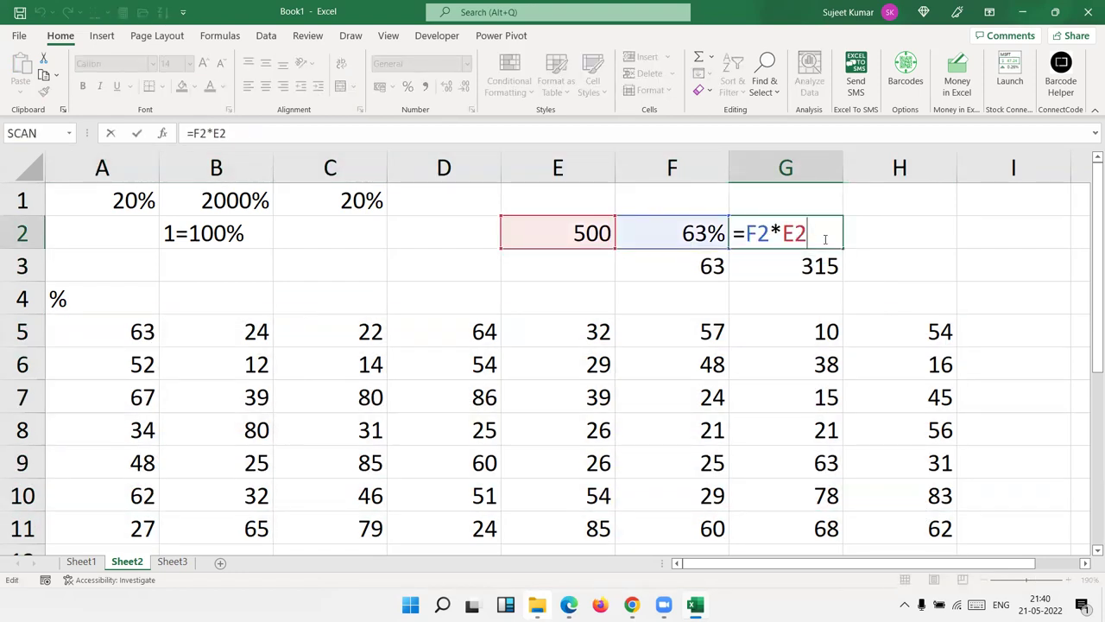
key(Return)
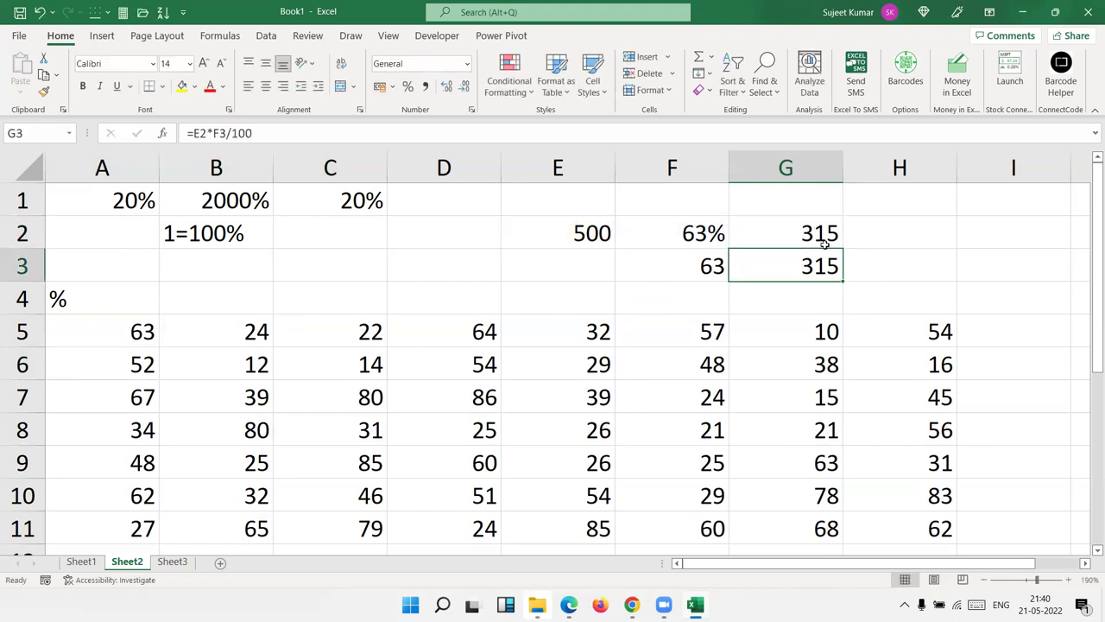
double_click(807, 266)
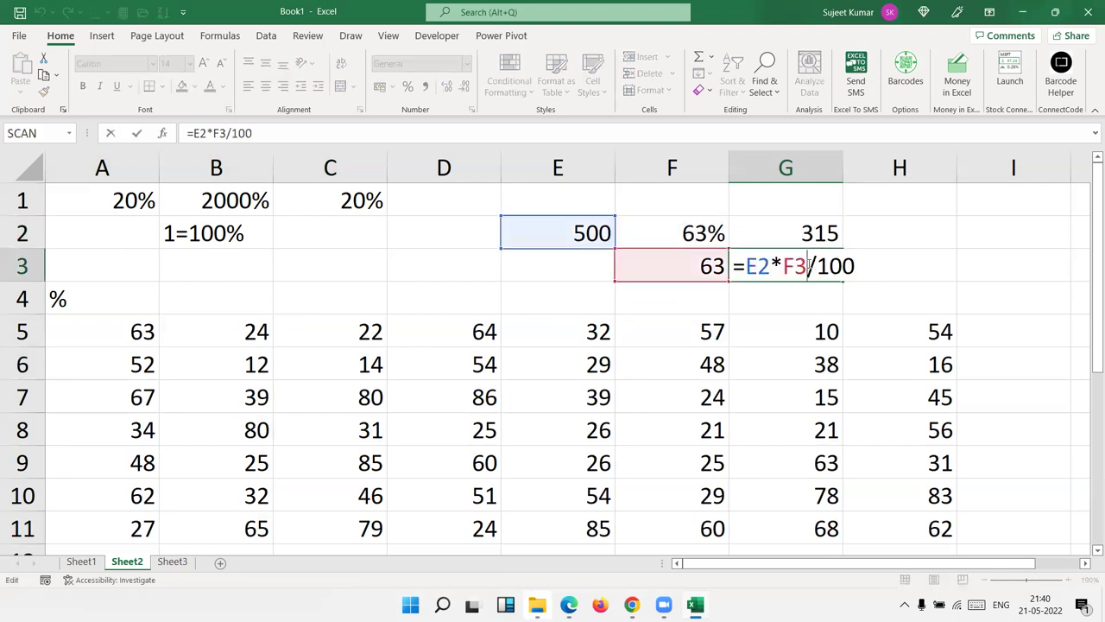
key(Return)
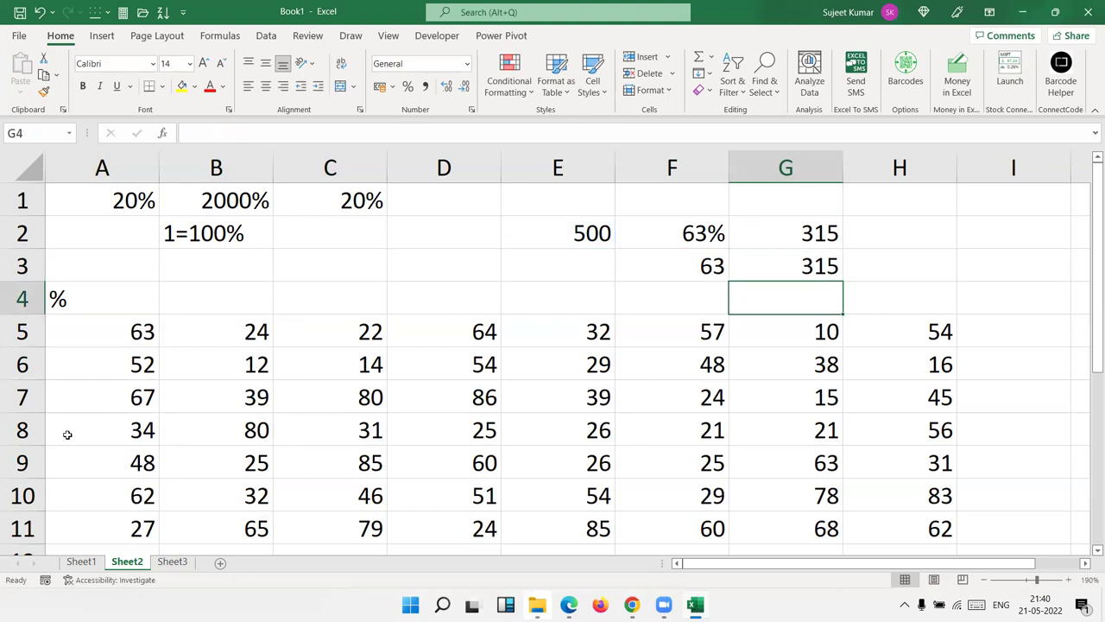
- Try turning A5 and A6 into 63% and 52% by adding %, then undo
drag(127, 338, 866, 521)
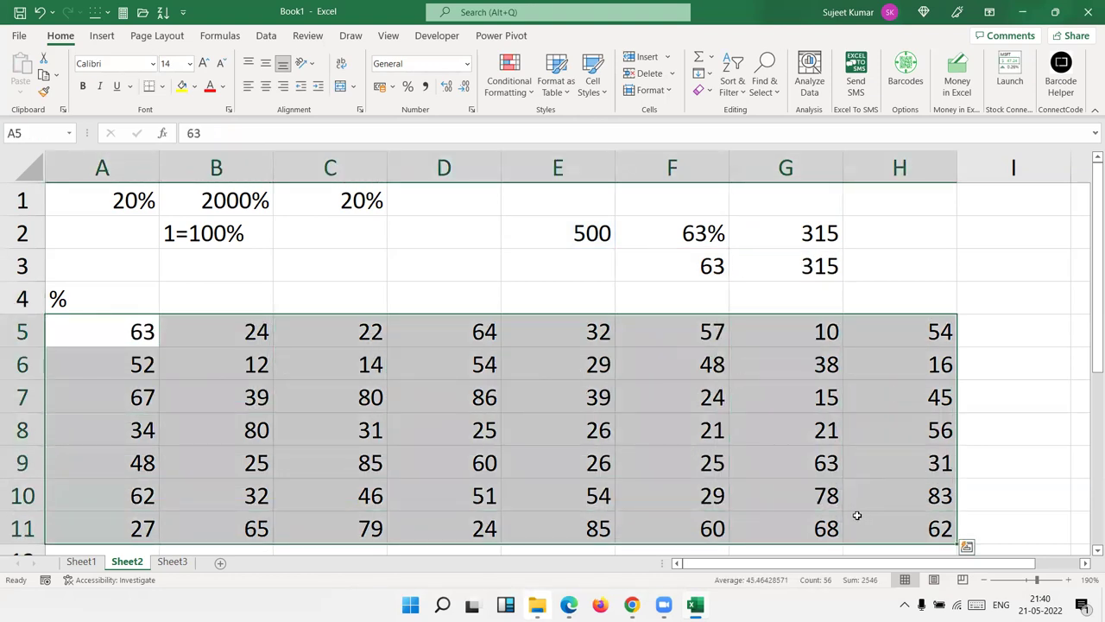
click(133, 337)
double_click(156, 332)
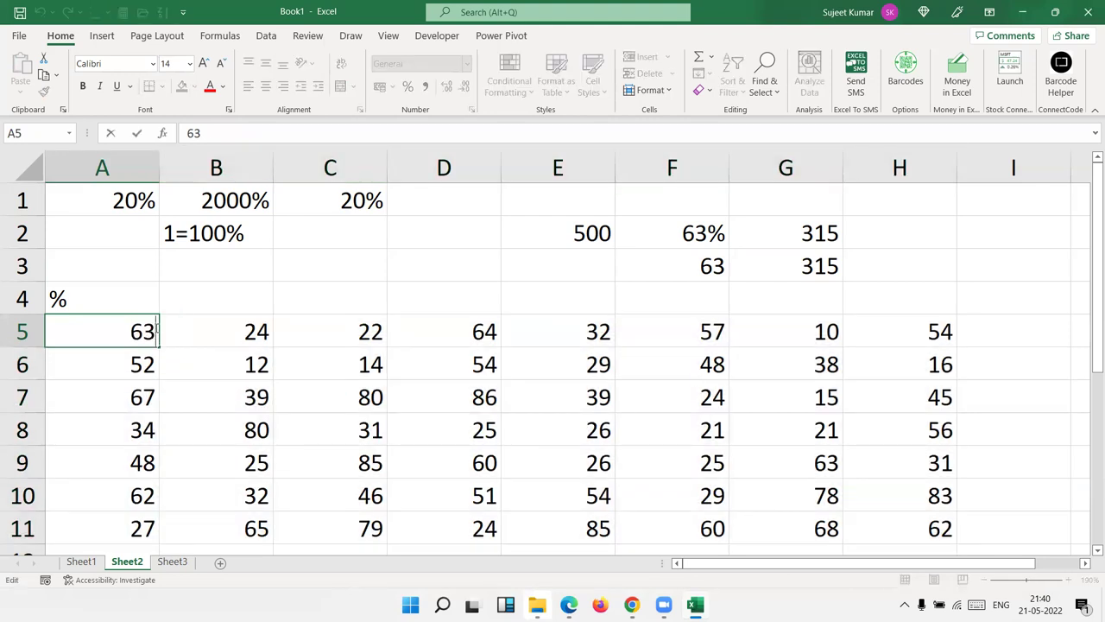
text(%)
key(Return)
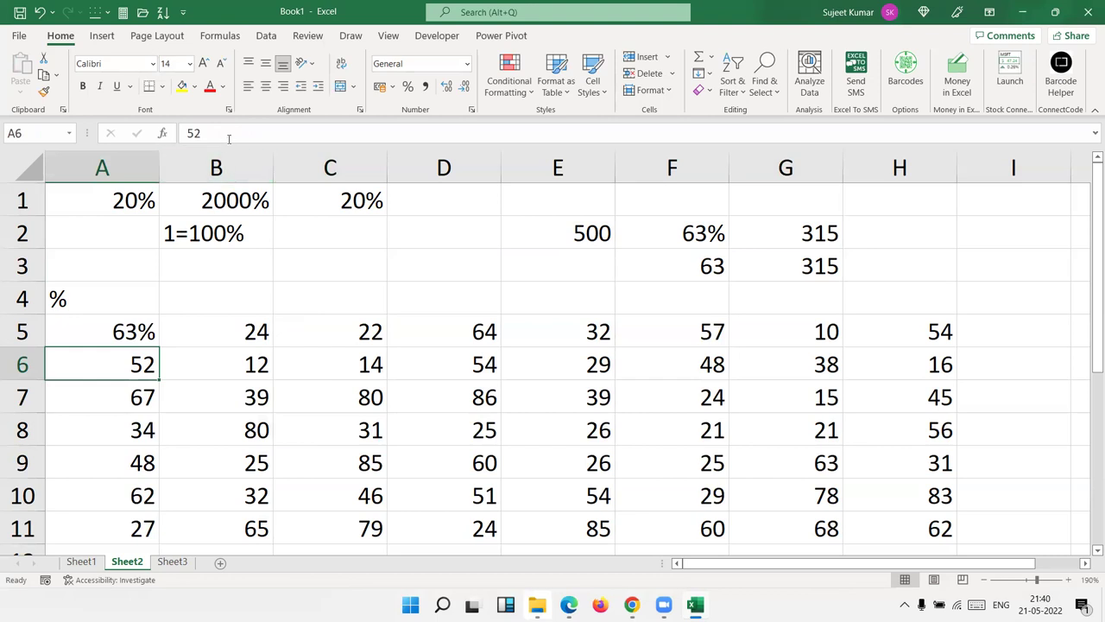
click(233, 136)
text(%)
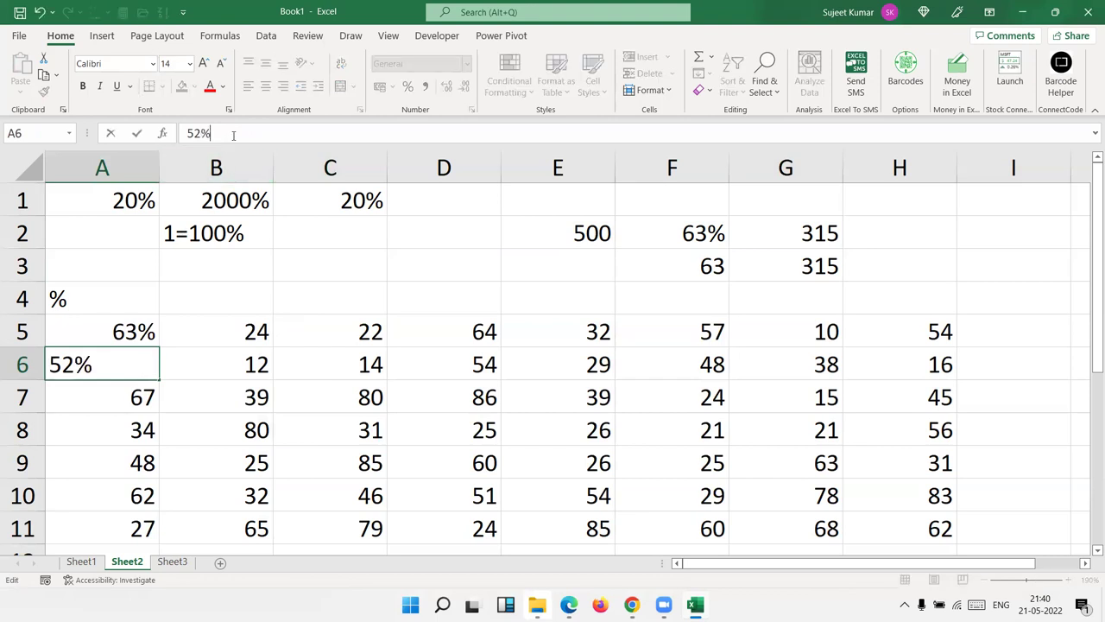
key(Return)
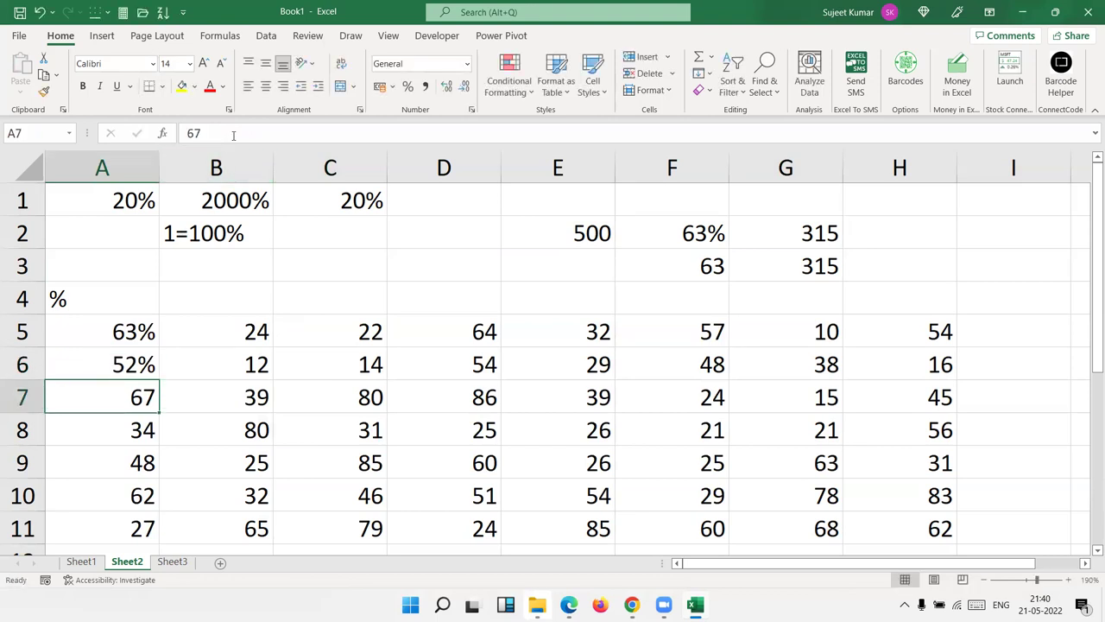
key(ctrl+z)
key(ctrl+z)
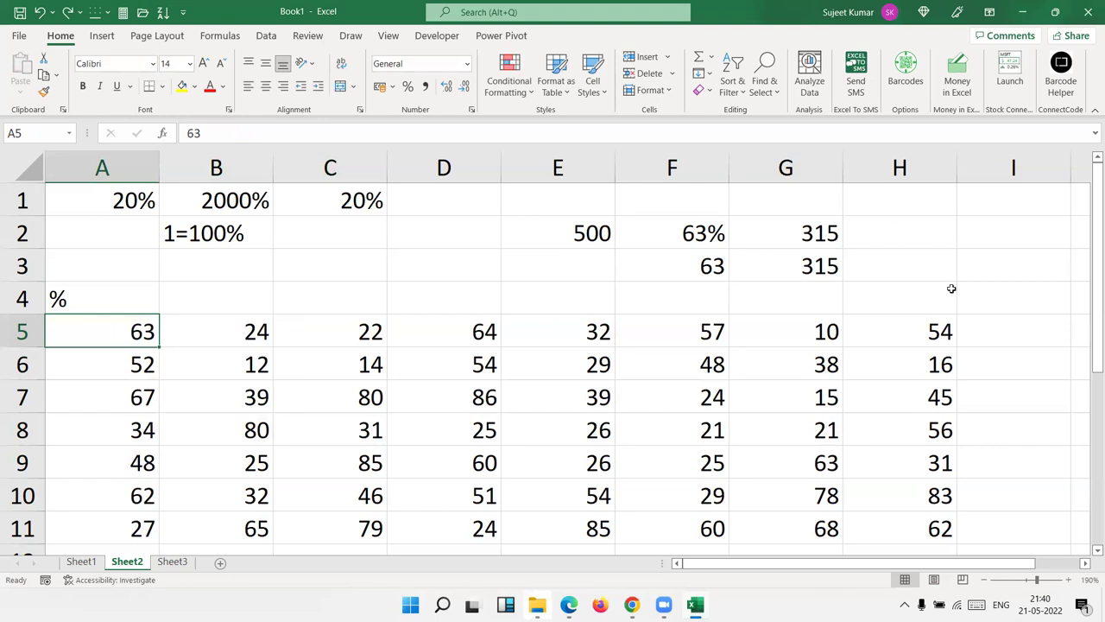
- Enter 100 in I2 on Sheet2 and copy it
click(987, 264)
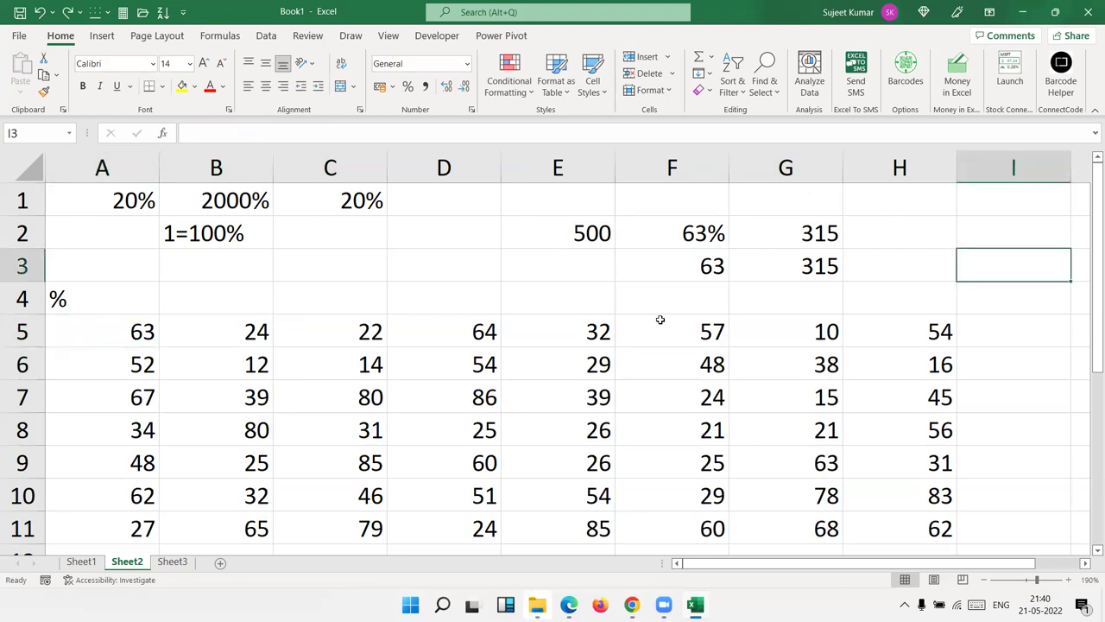
click(77, 562)
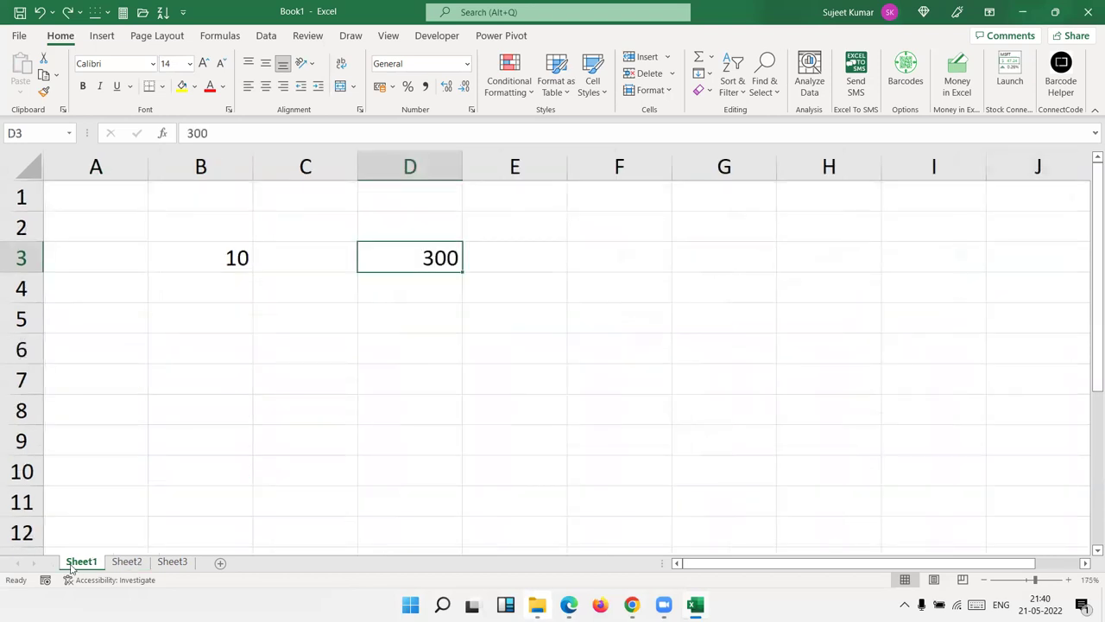
click(126, 562)
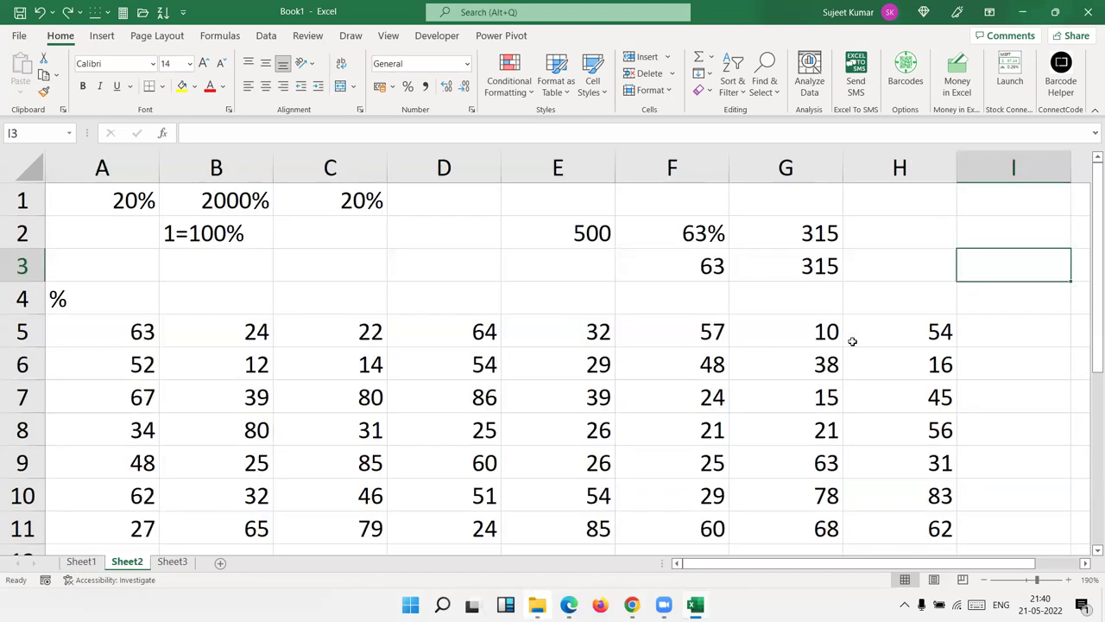
click(967, 229)
text(100)
key(Return)
click(967, 230)
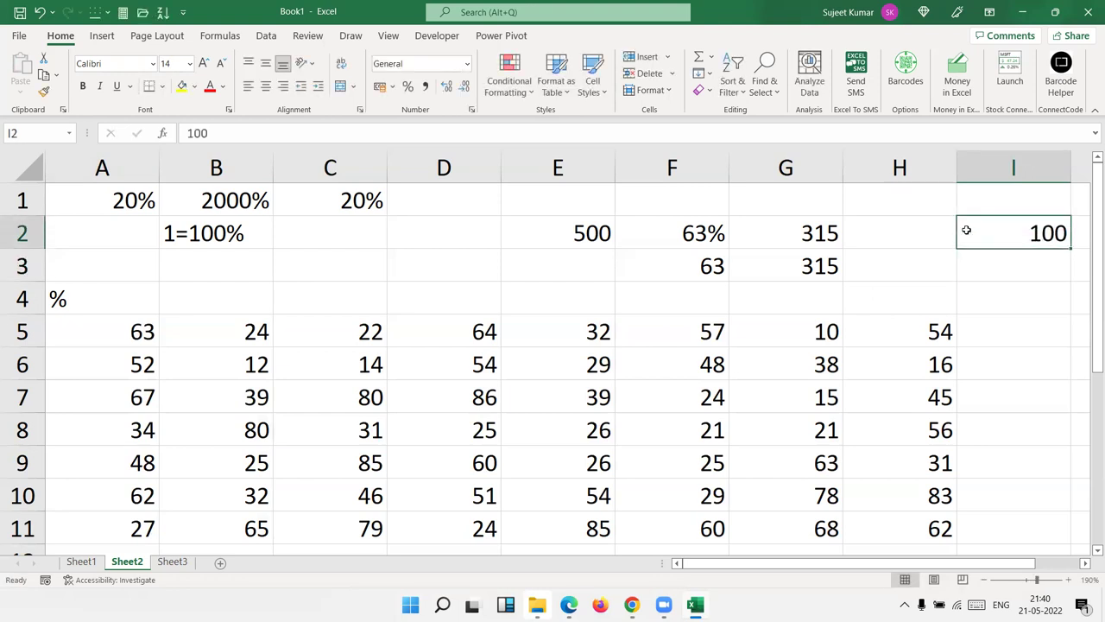
key(ctrl+c)
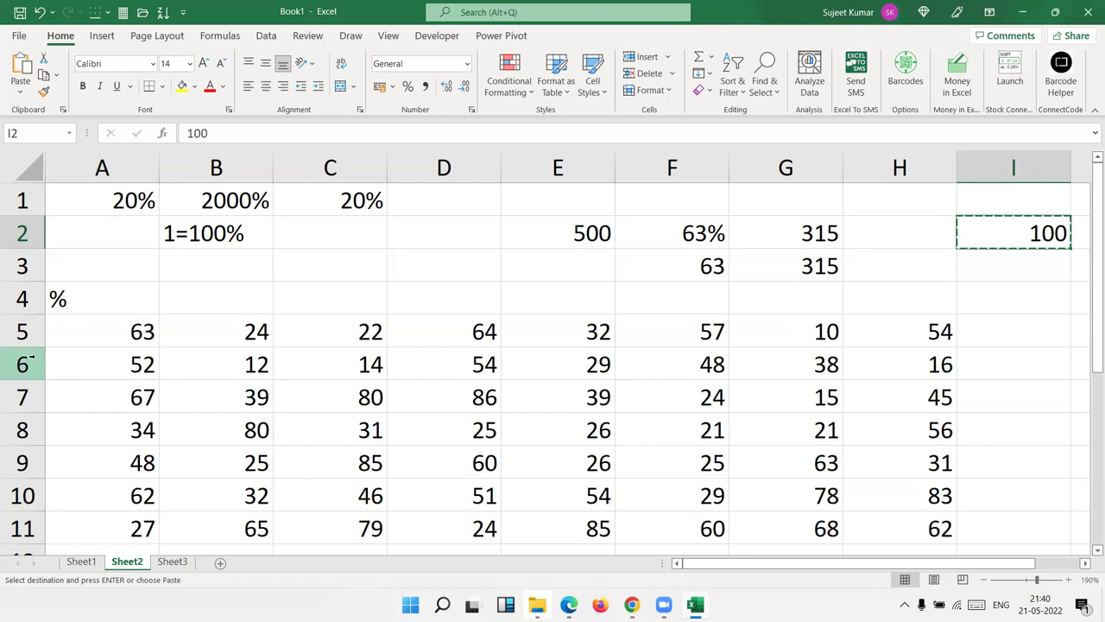
- Divide A5:H11 by the copied 100 via Paste Special Divide, then format as percentages
drag(136, 336, 866, 526)
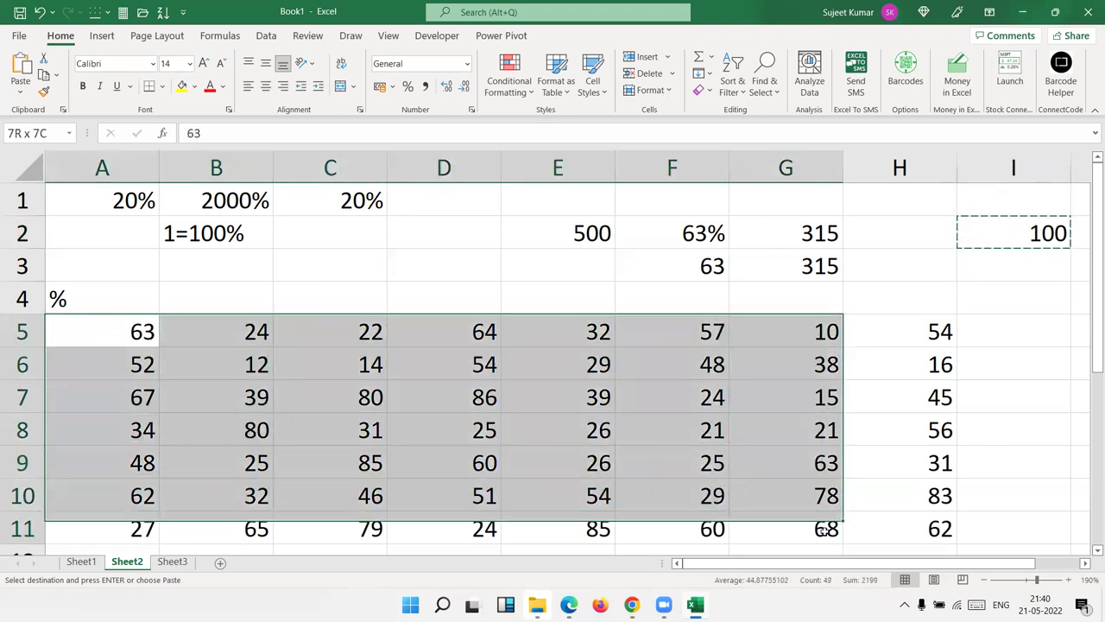
right_click(389, 413)
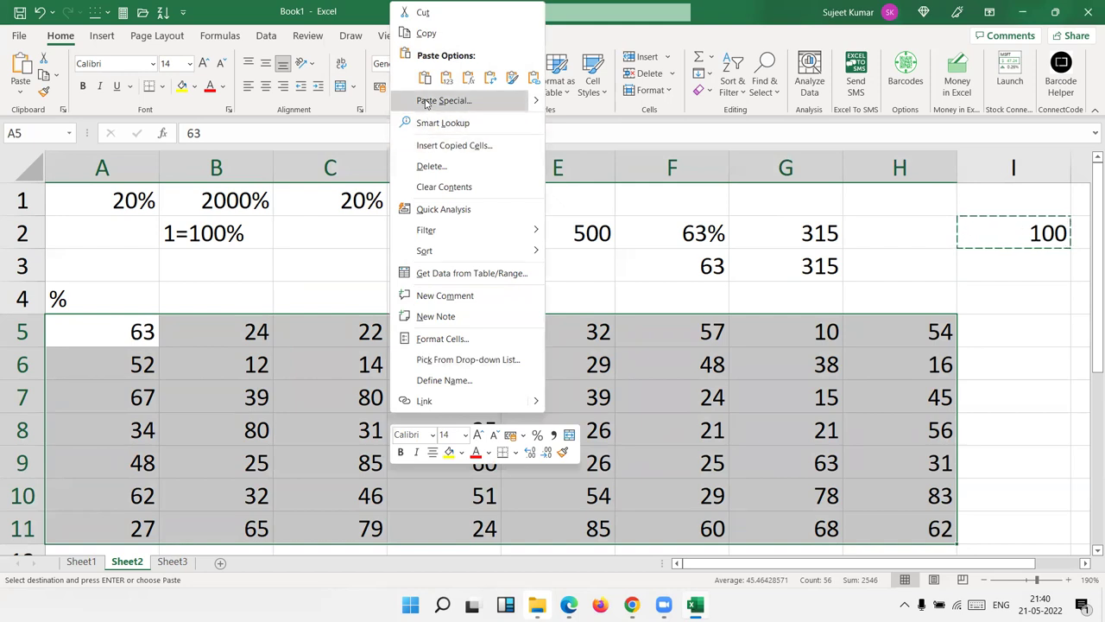
click(426, 101)
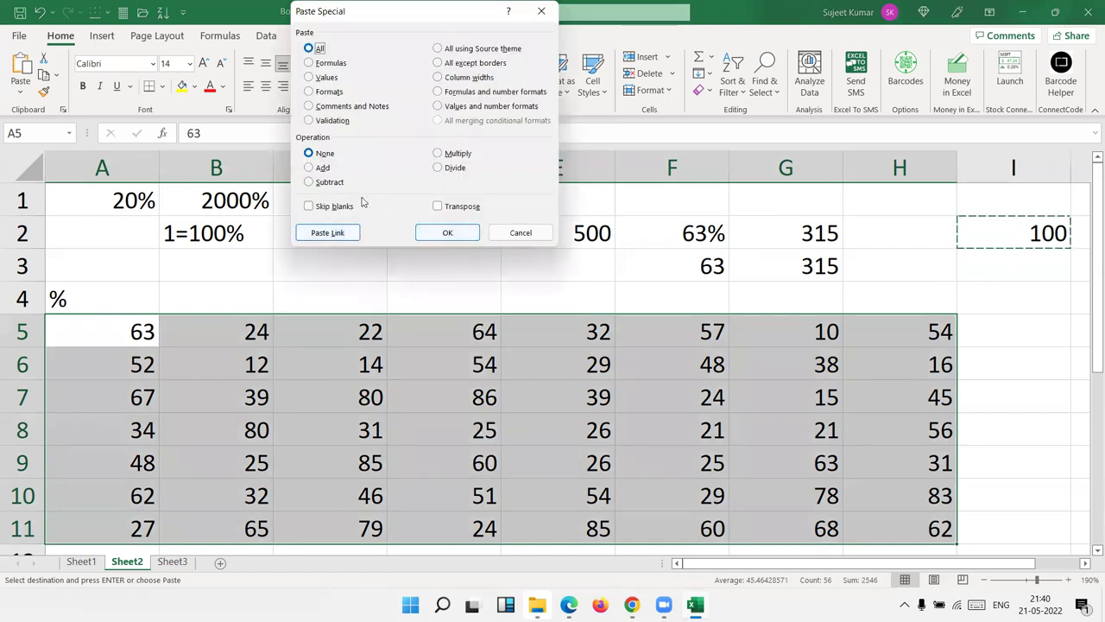
click(437, 167)
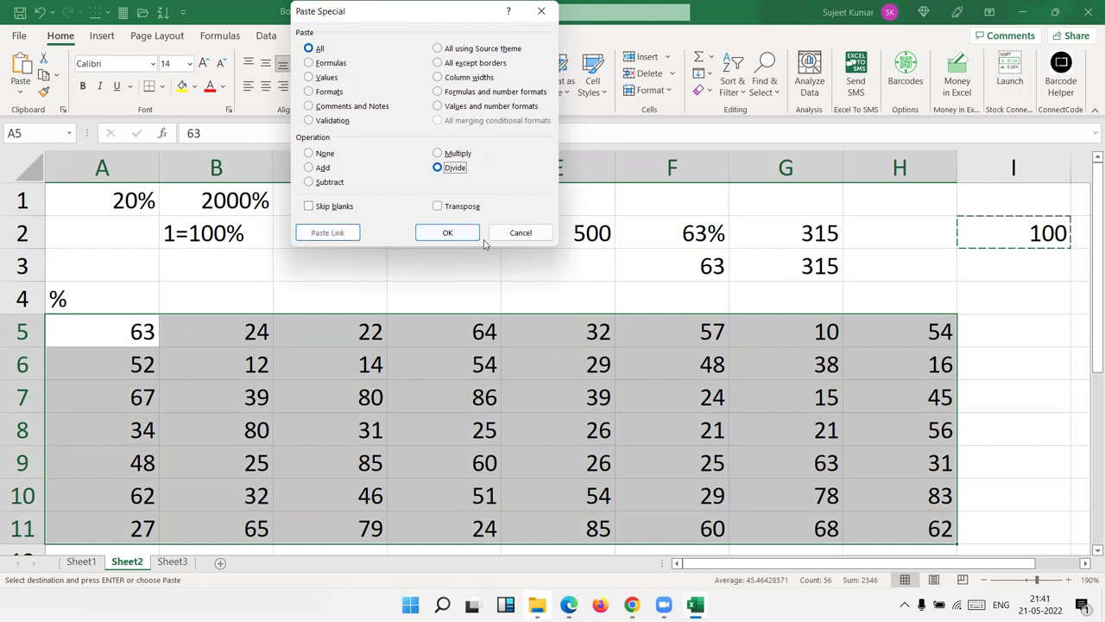
click(449, 233)
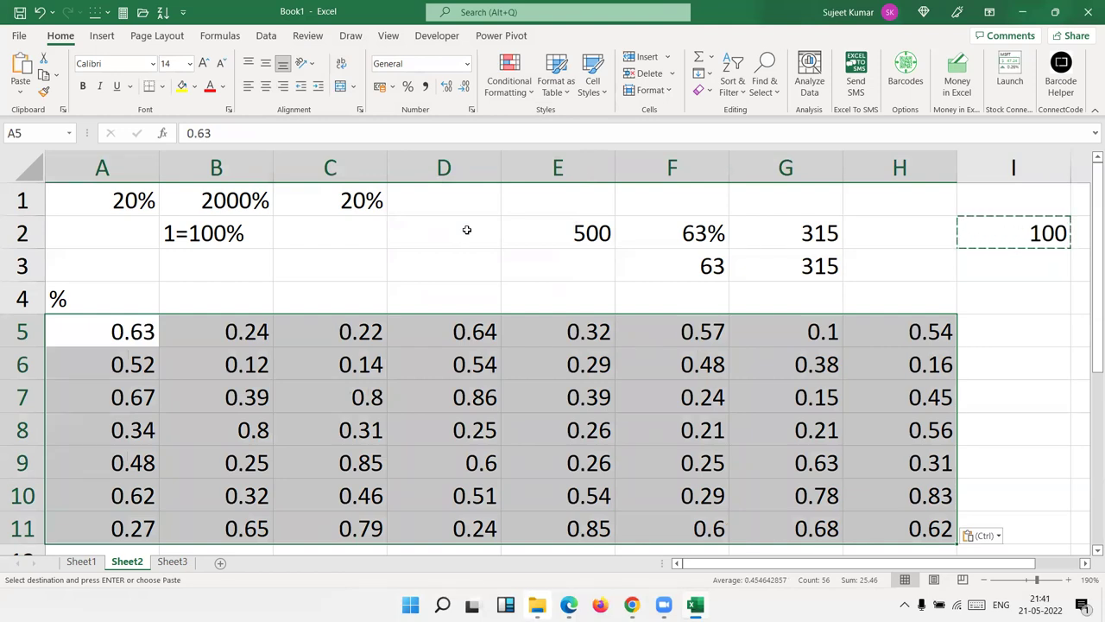
click(408, 87)
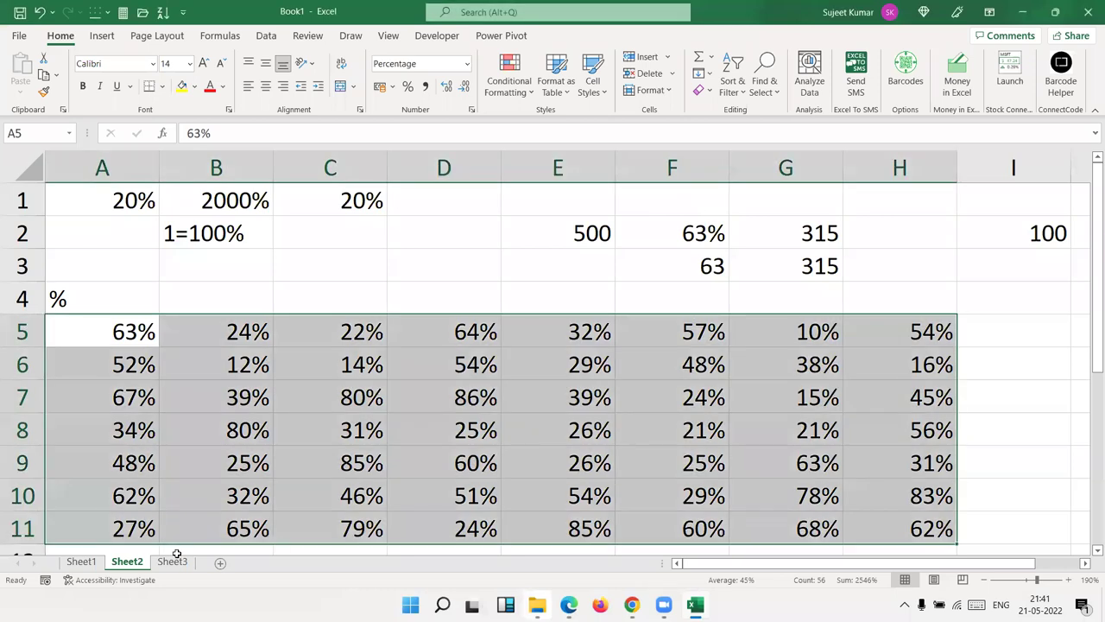
click(173, 561)
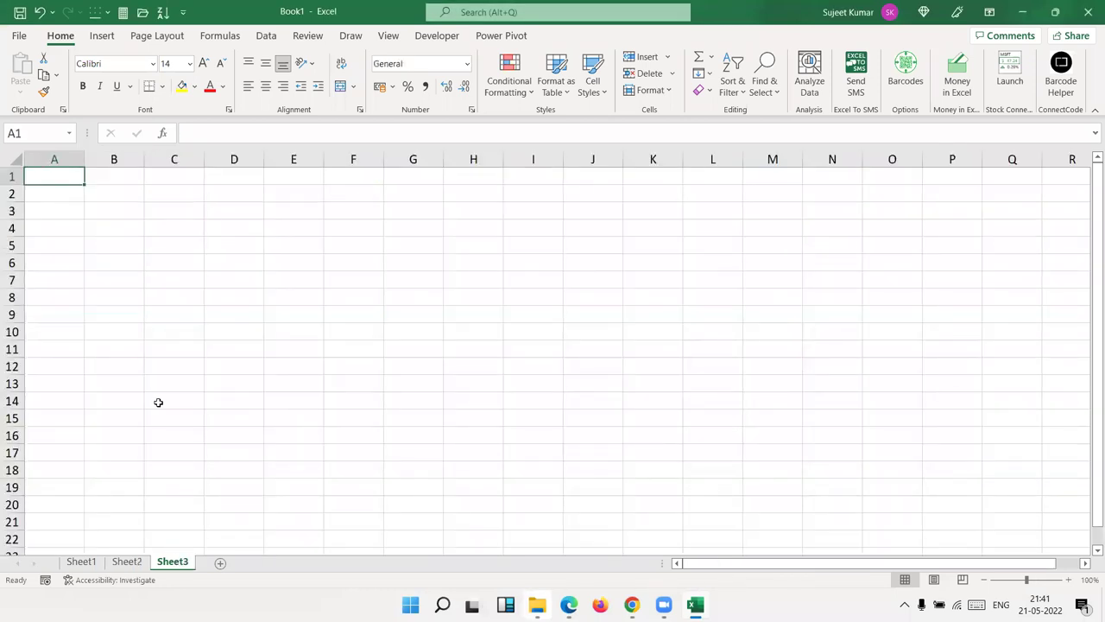
- Put a Name header in A1 and a first name in A2, then autofill names down to row 16
text(Name)
key(Return)
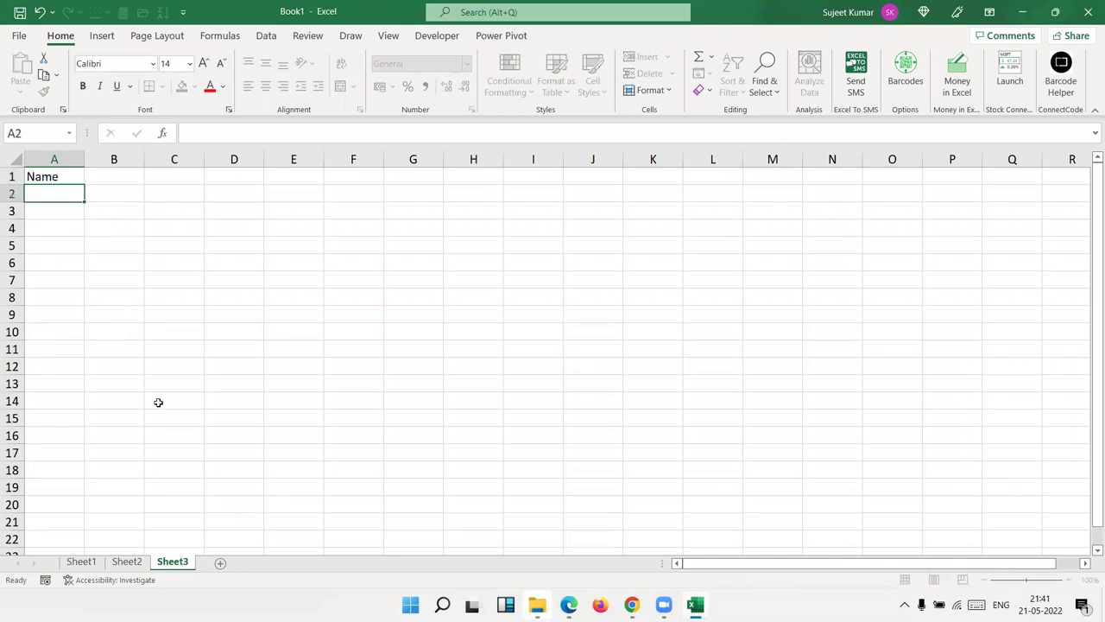
text(Puja)
click(128, 328)
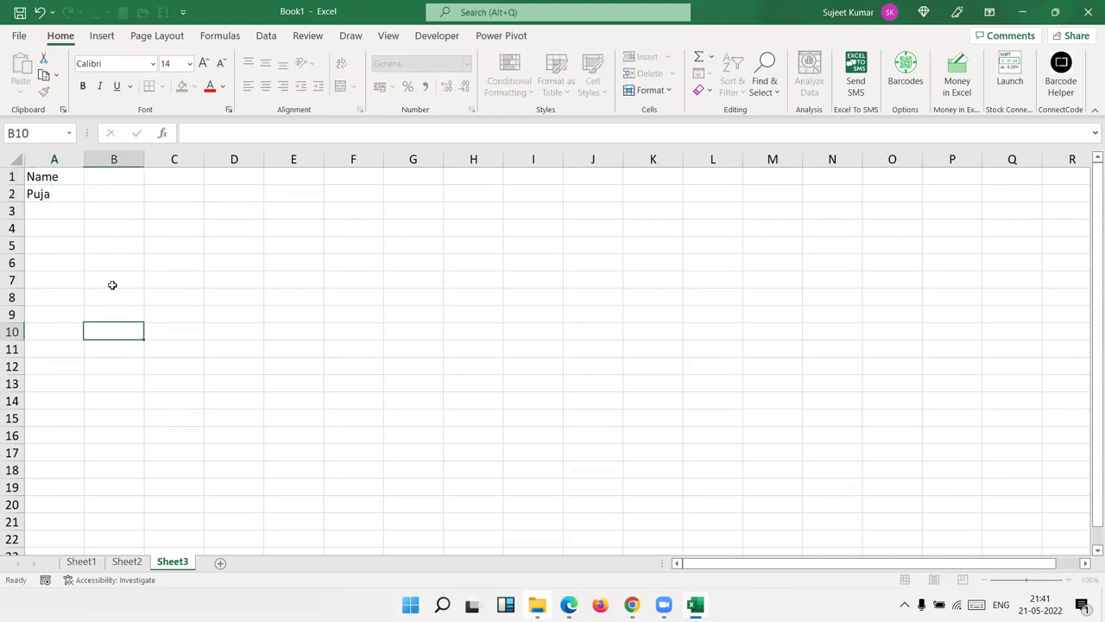
click(62, 198)
drag(83, 202, 84, 442)
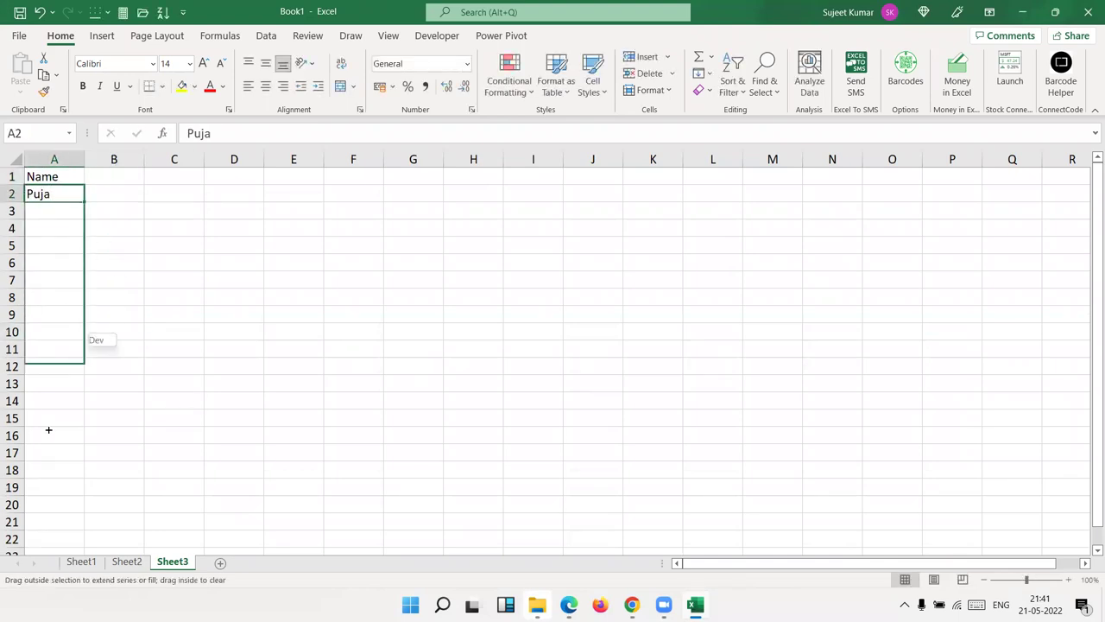
- Type JAN in B1 and fill the month headers across to DEC in M1
text(JAN)
key(Return)
click(120, 174)
mouse_move(139, 187)
mouse_down()
mouse_move(843, 191)
mouse_move(811, 190)
mouse_up()
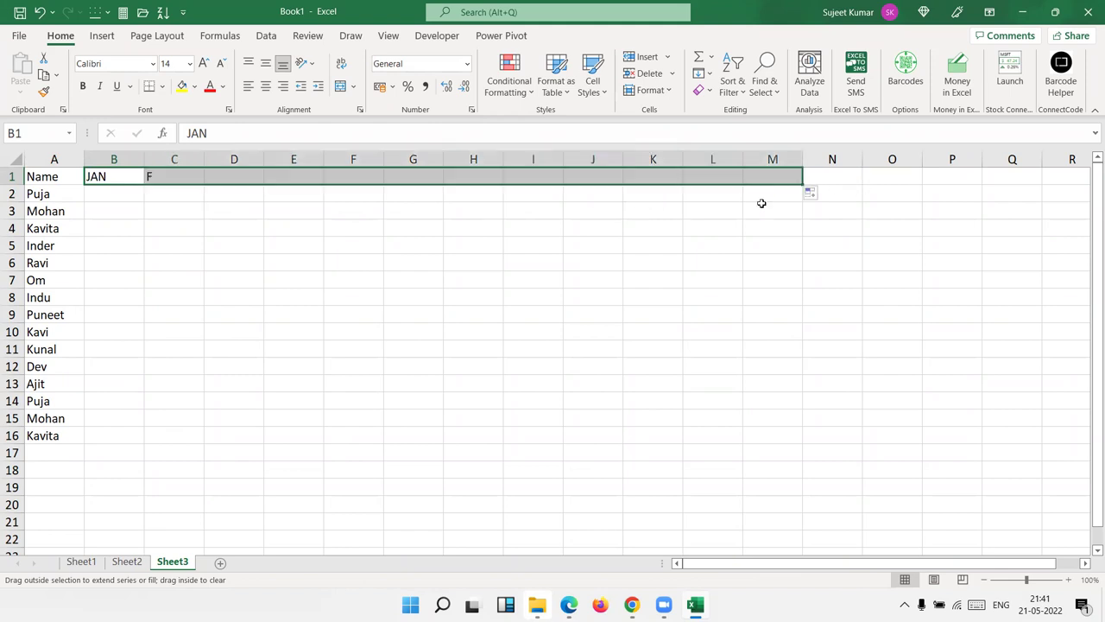
click(138, 195)
- Enter =RANDBETWEEN(10,96) in B2
text(=ran)
key(Down)
key(Down)
key(Tab)
text(10,960)
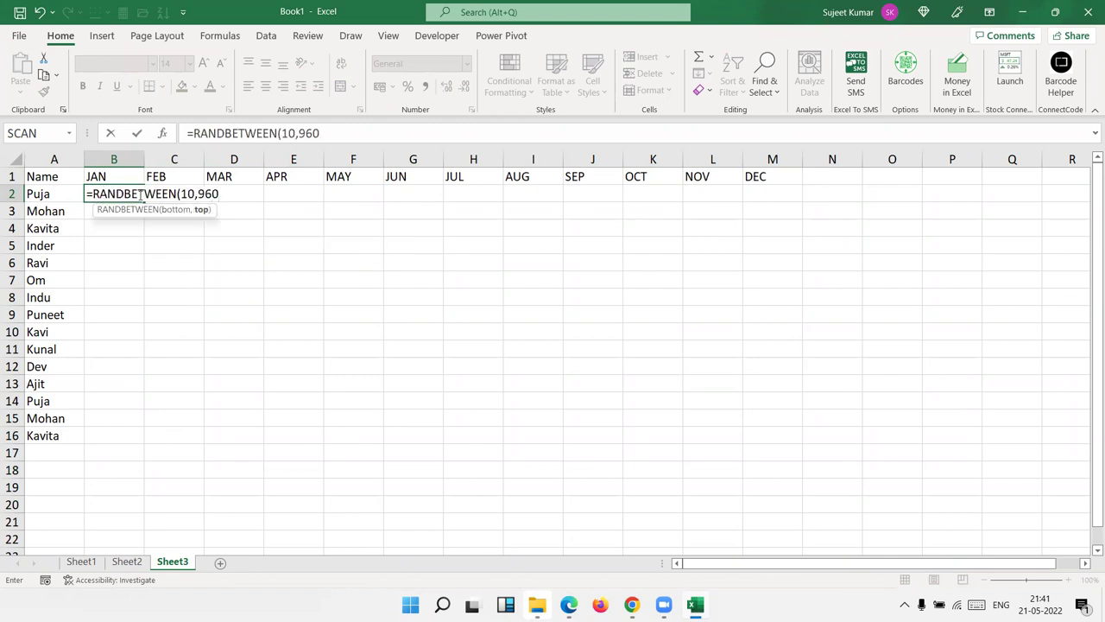
key(BackSpace)
key(Return)
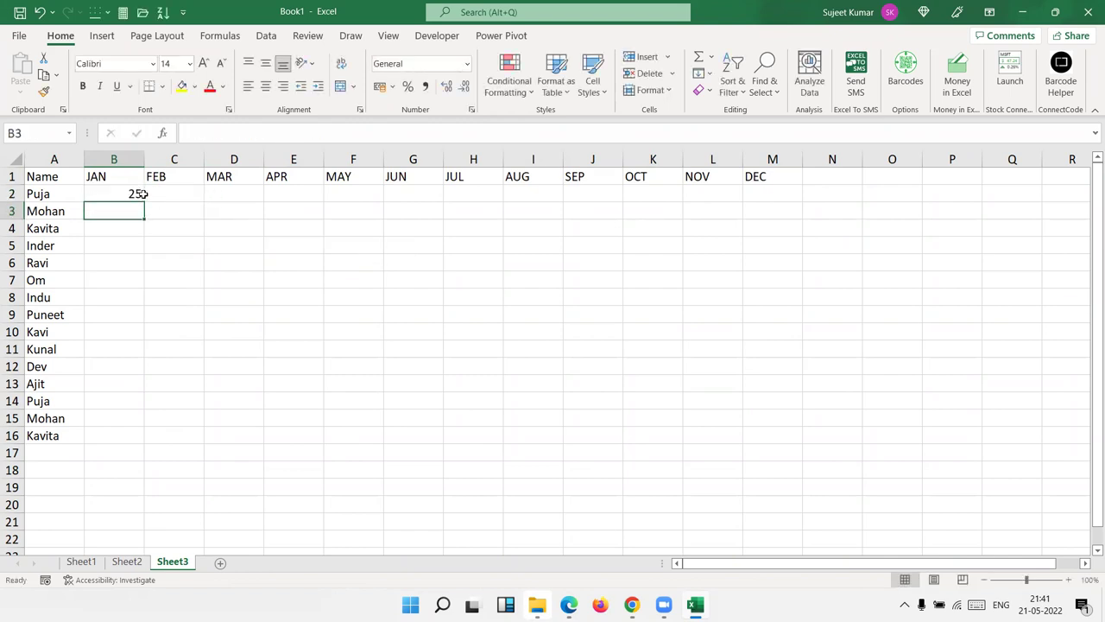
- Fill the formula across B2:M16 and paste the results back as fixed values
click(126, 194)
drag(133, 193, 760, 436)
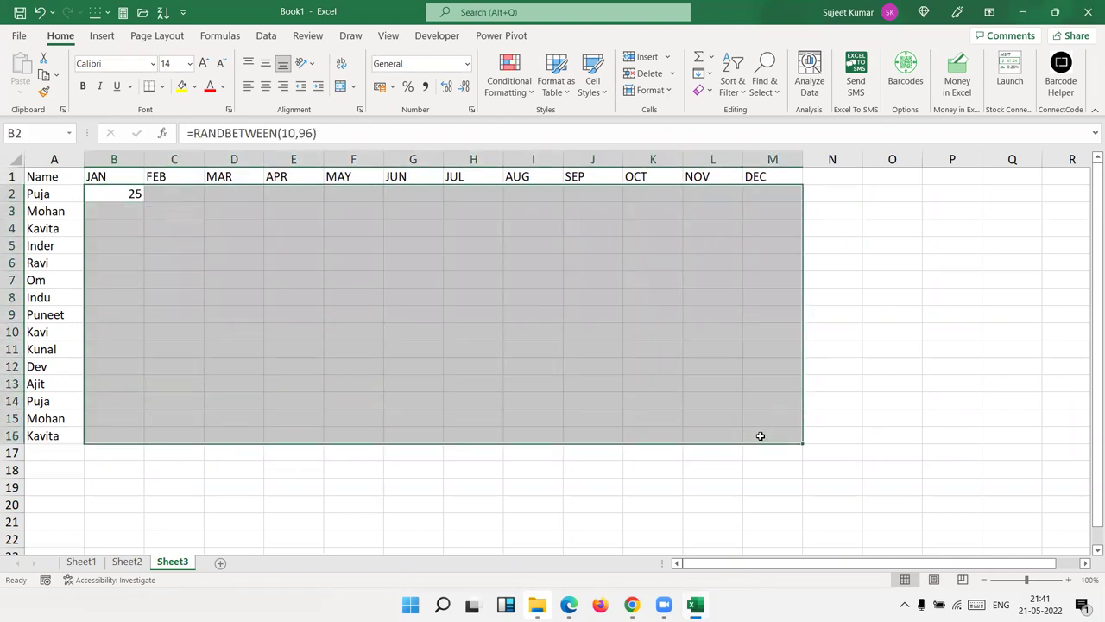
key(ctrl+r)
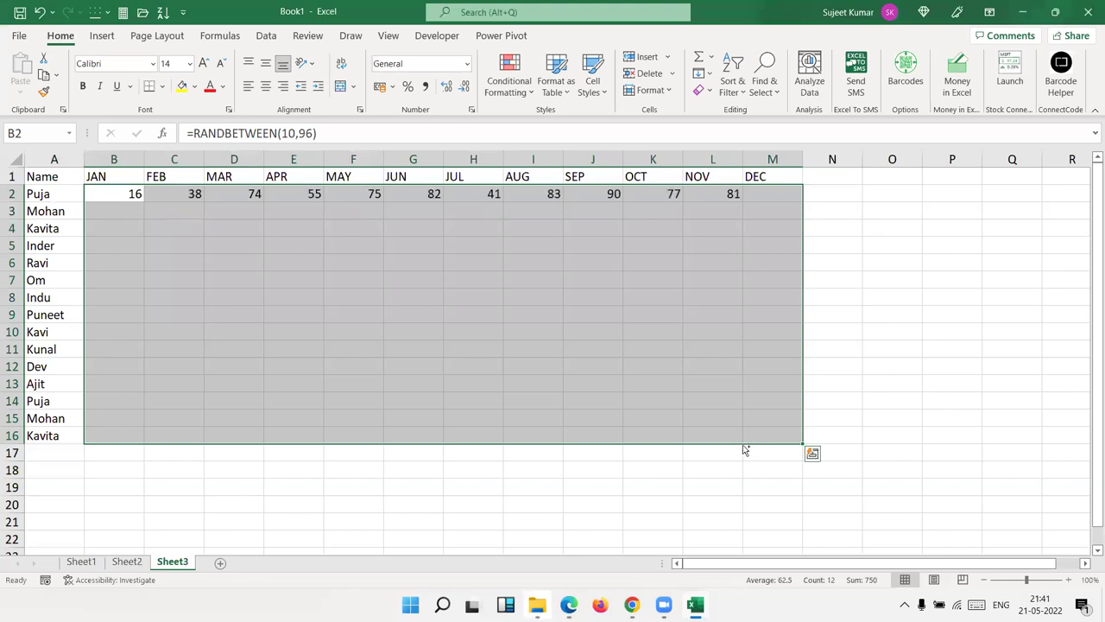
key(ctrl+d)
key(ctrl+c)
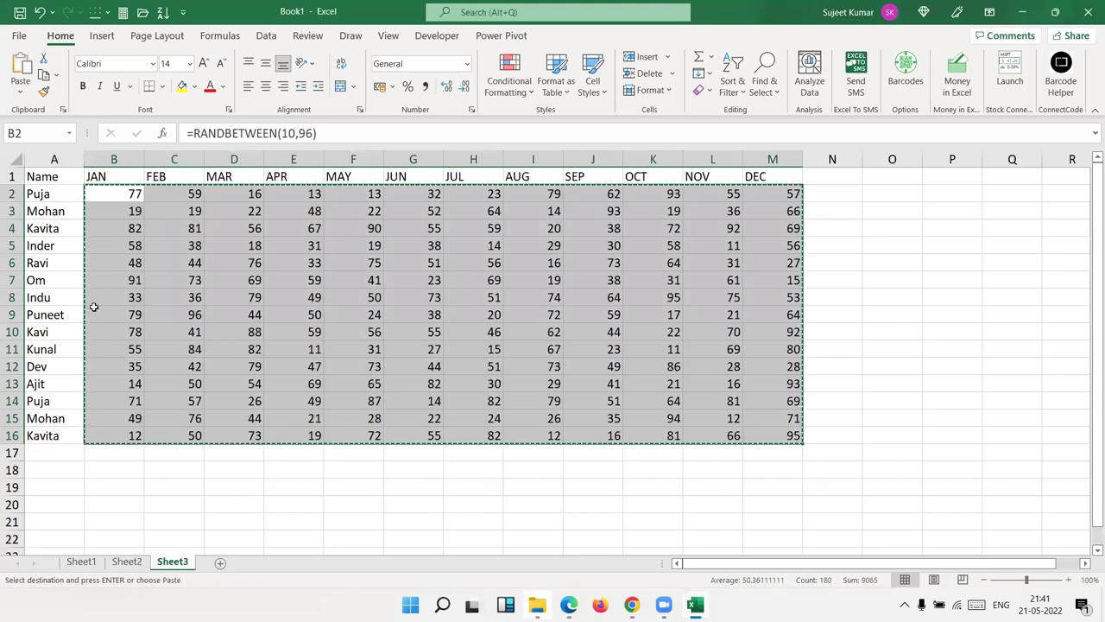
click(20, 92)
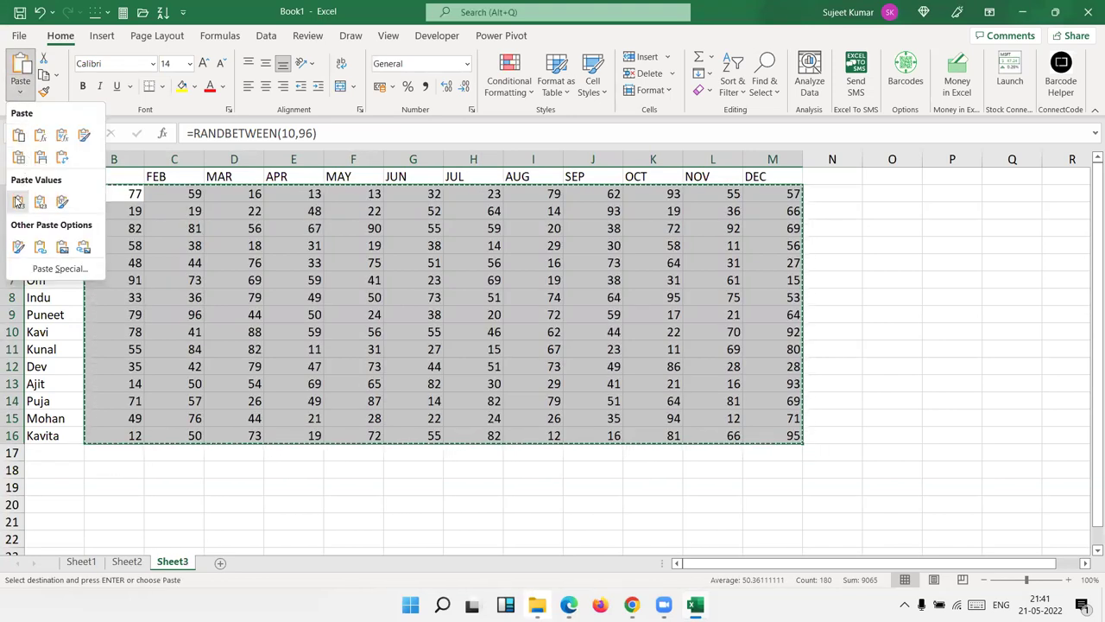
click(14, 200)
click(136, 210)
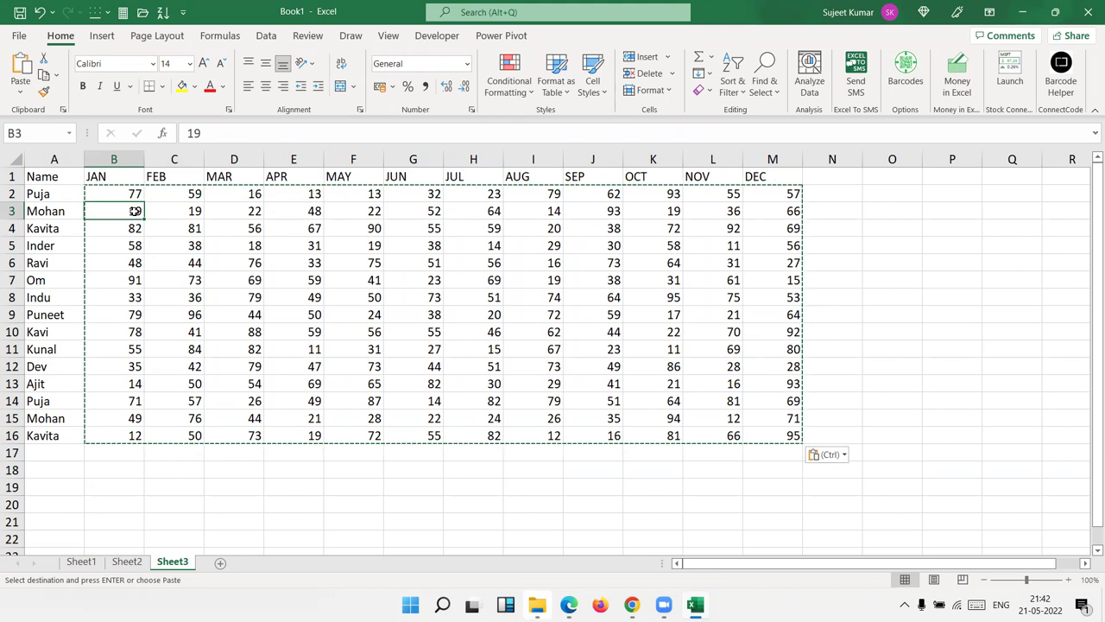
key(Escape)
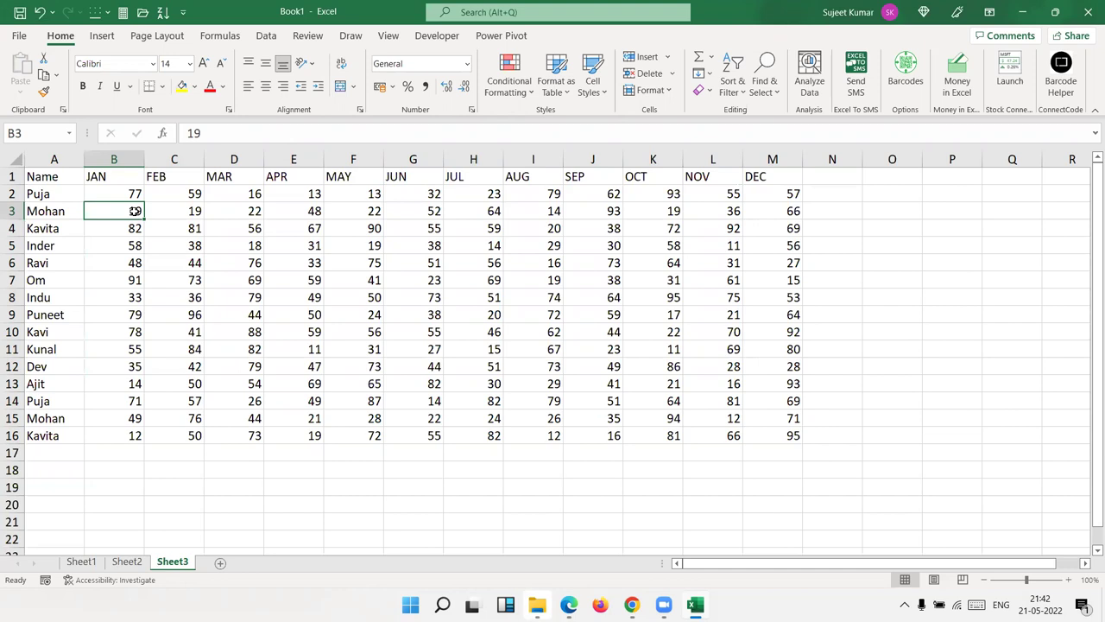
- Insert a new column C before FEB with the header %
key(Right)
key(Up)
key(Left)
key(ctrl+shift+Right)
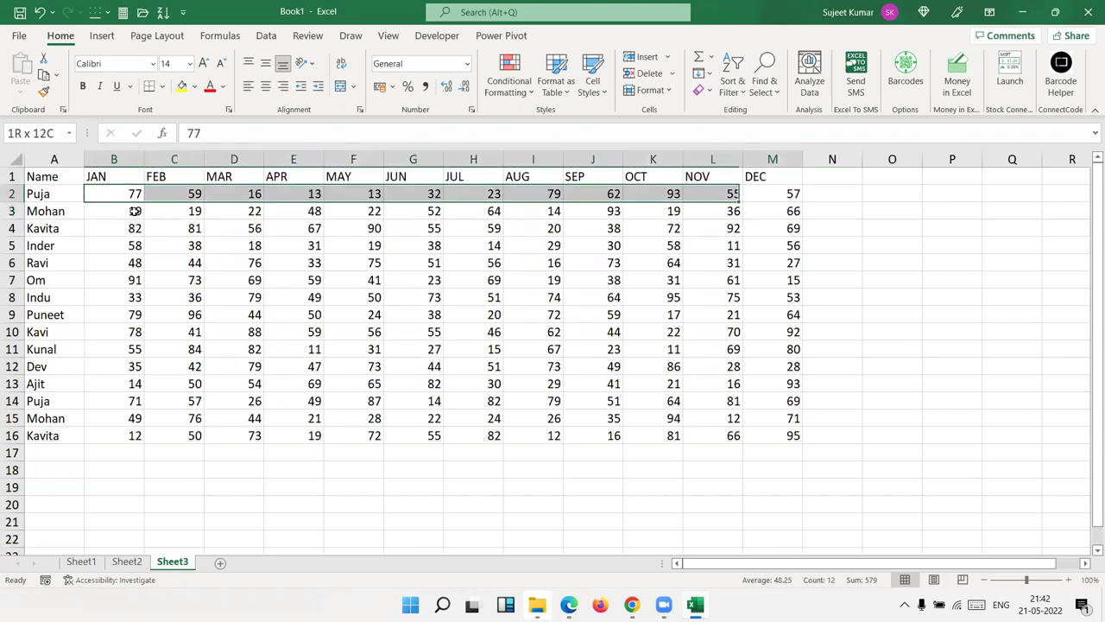
key(Down)
key(Up)
key(ctrl+shift+Right)
key(ctrl+shift+Down)
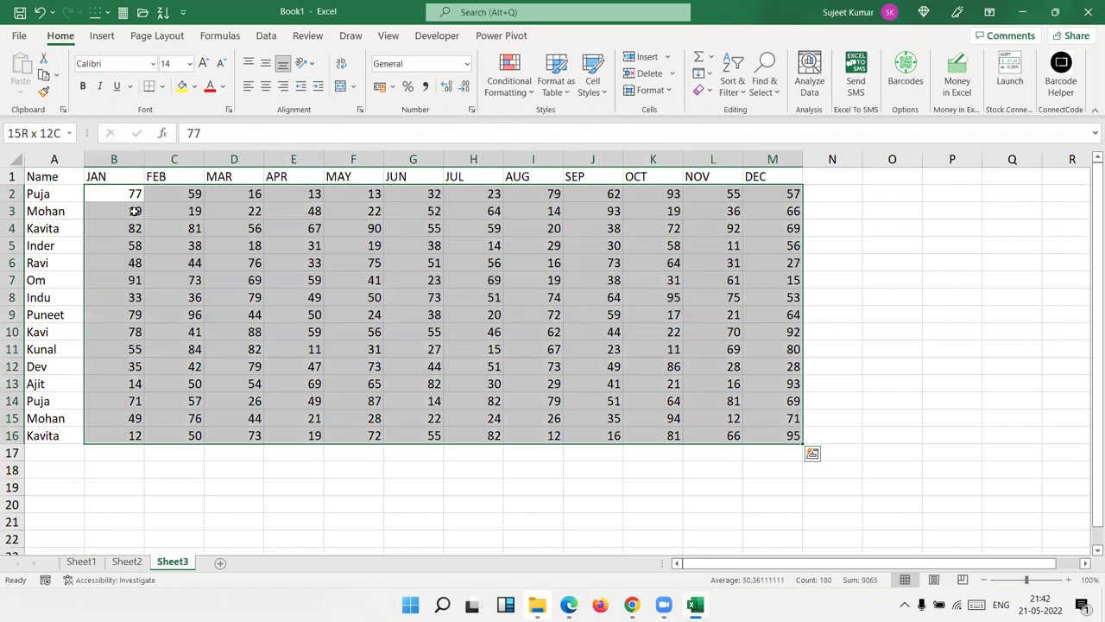
key(Left)
key(Right)
key(Right)
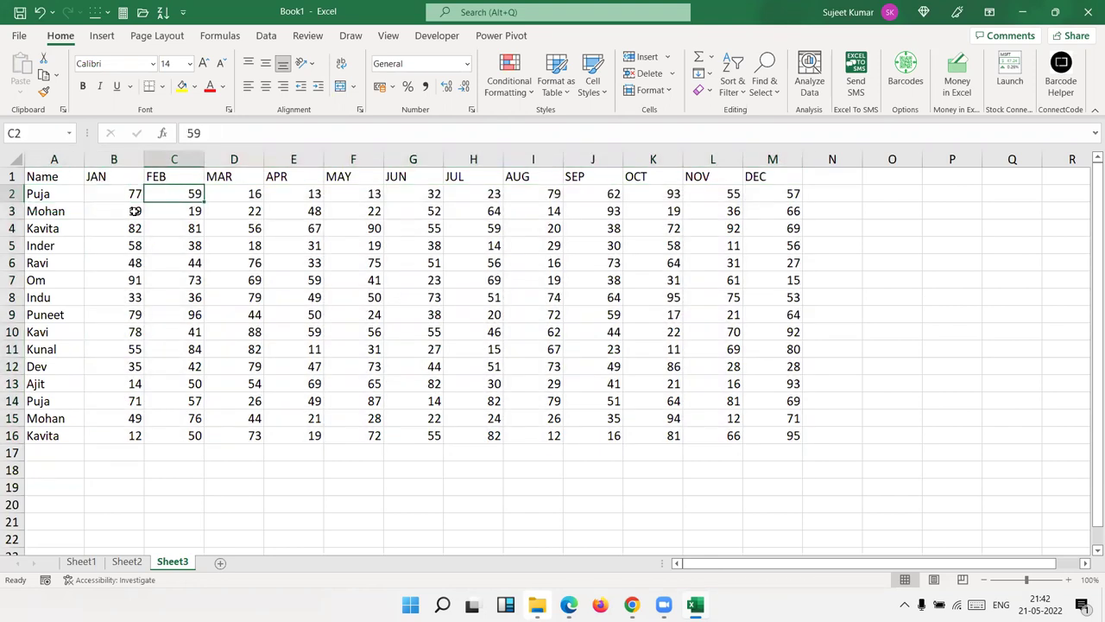
key(ctrl+space)
key(ctrl+shift+plus)
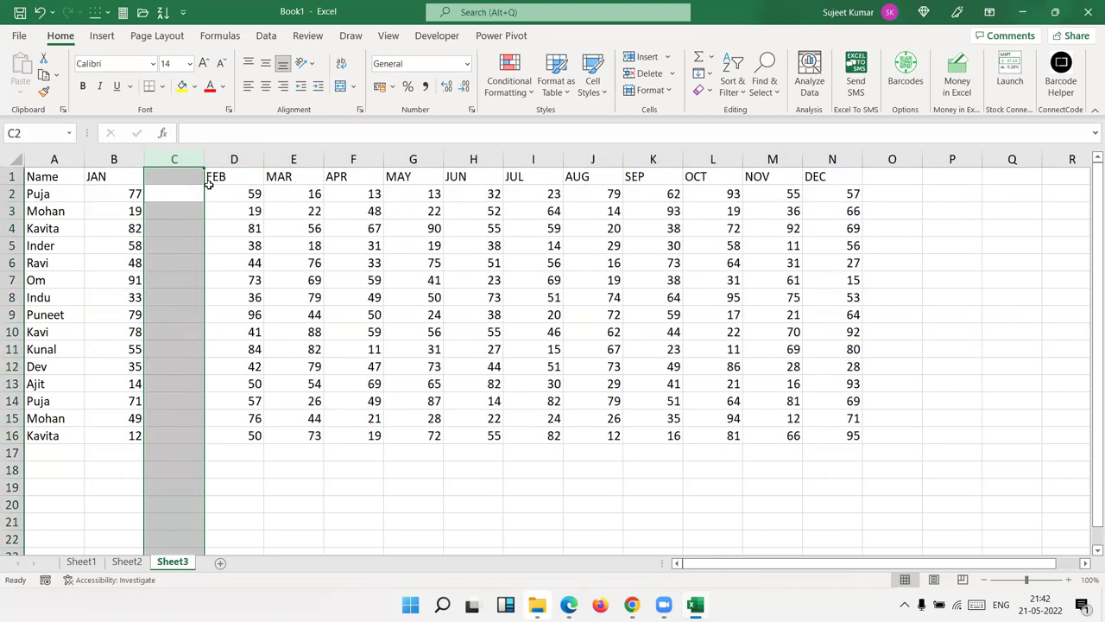
key(Up)
text(%)
key(Return)
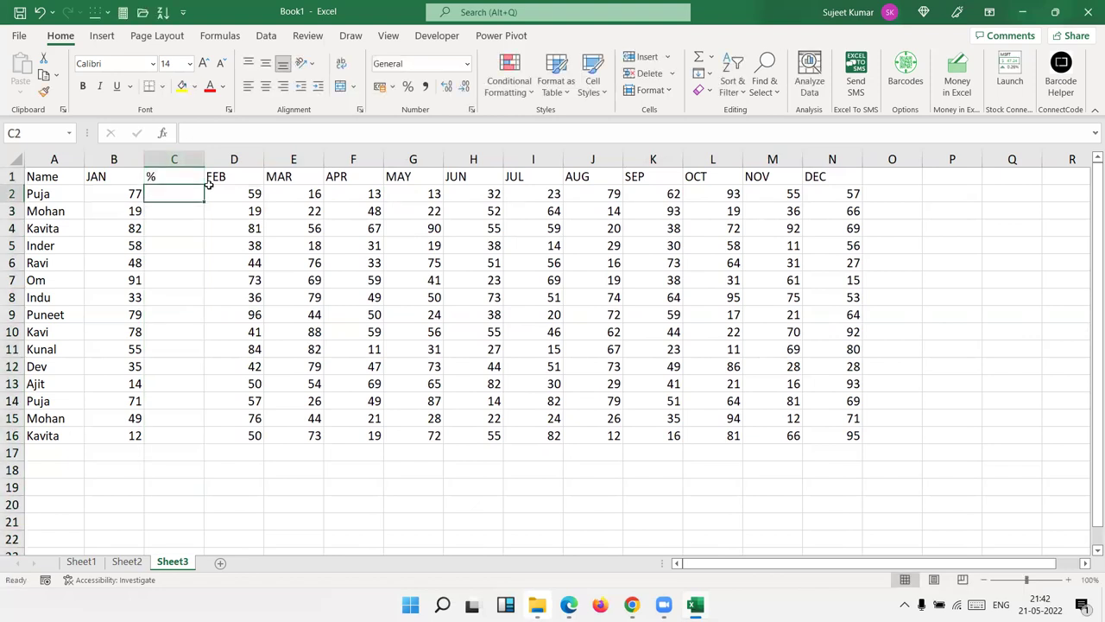
- Fill C2:C16 with =B2/70 as percentages, then undo the change
text(=)
key(Left)
text(/70)
key(Return)
key(Up)
key(Left)
key(ctrl+Down)
key(Right)
key(ctrl+shift+Up)
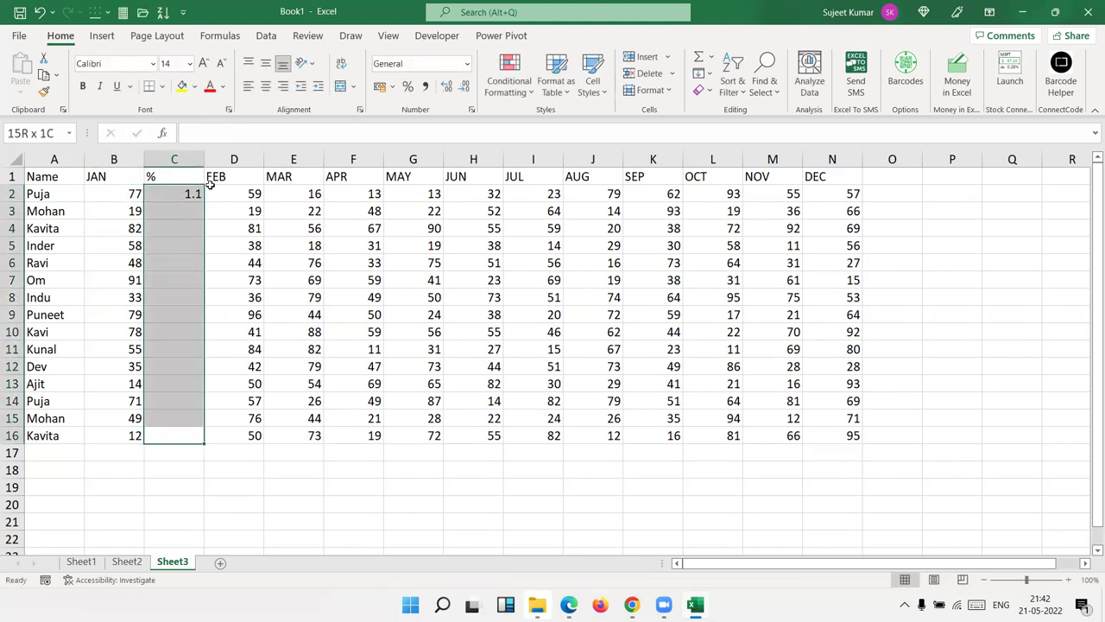
key(ctrl+d)
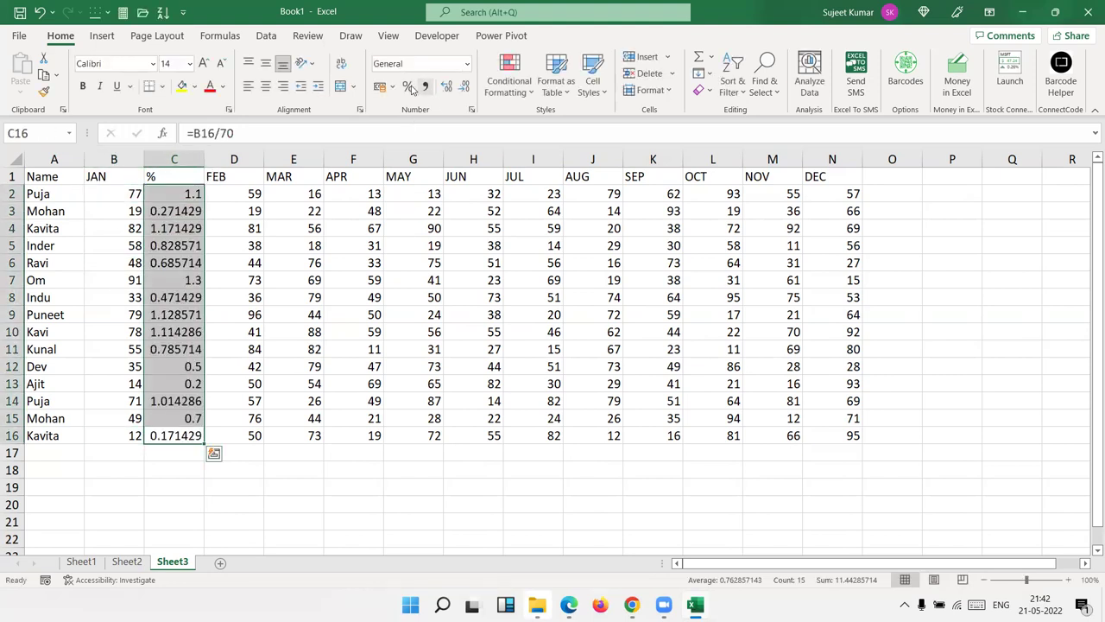
click(409, 88)
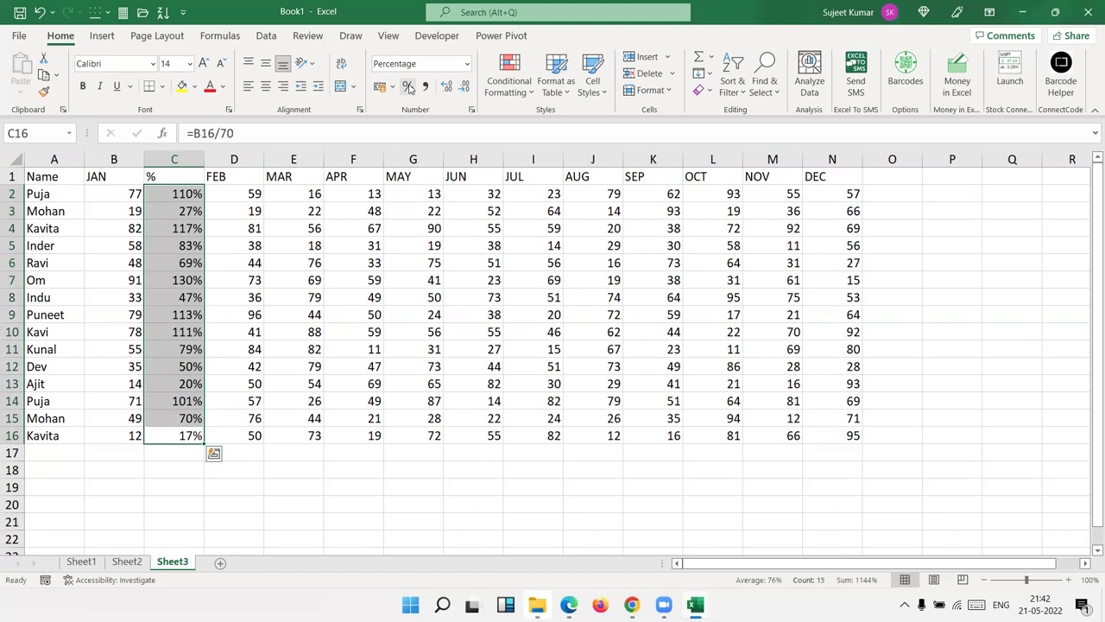
key(ctrl+z)
key(ctrl+z)
key(ctrl+z)
key(ctrl+z)
key(ctrl+z)
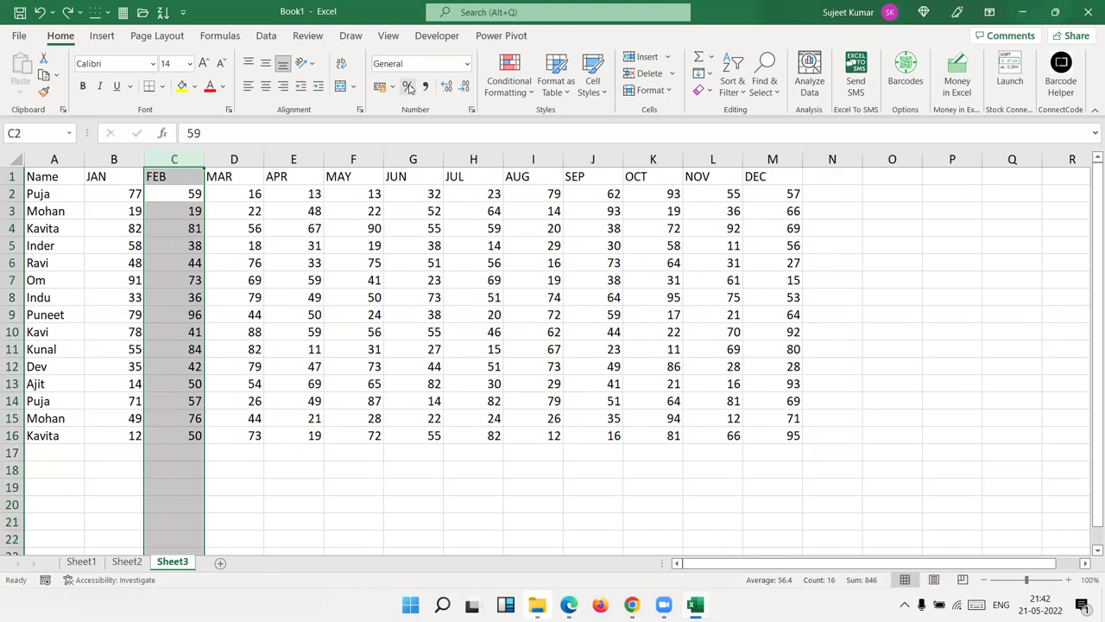
- Insert a blank row above the table and enter 1 and 2 in B1 and C1
key(ctrl+z)
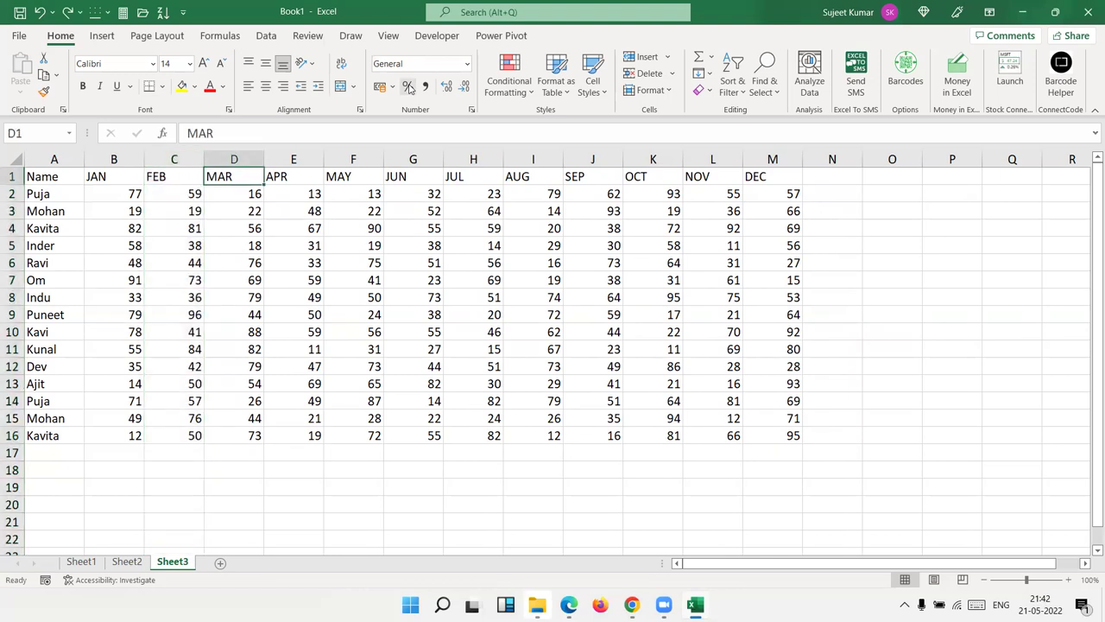
key(shift+space)
key(ctrl+shift+plus)
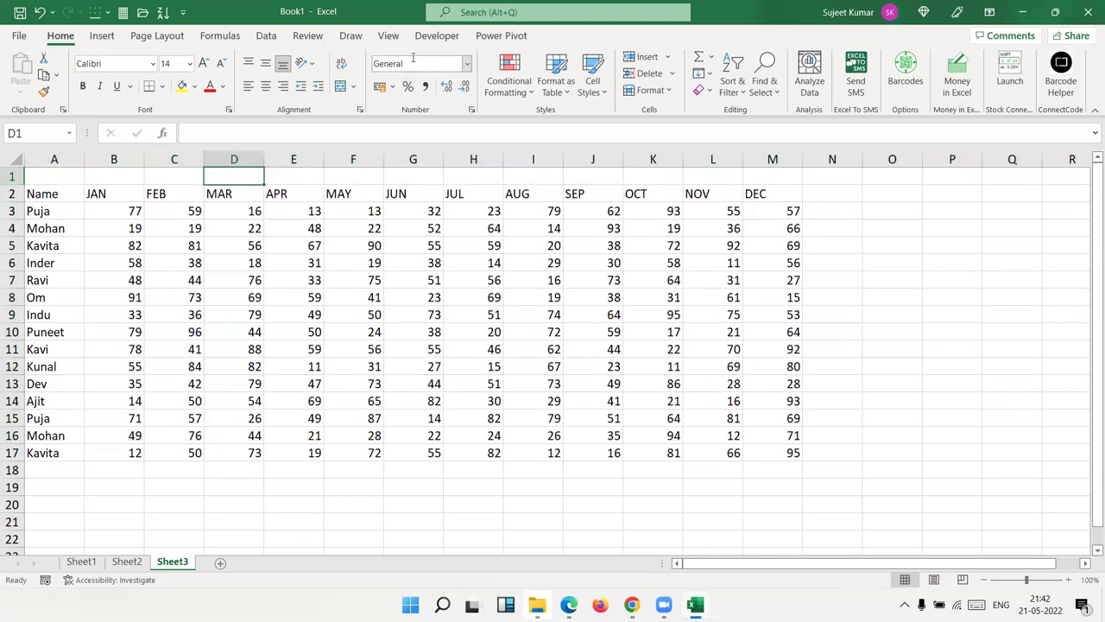
key(Home)
key(Right)
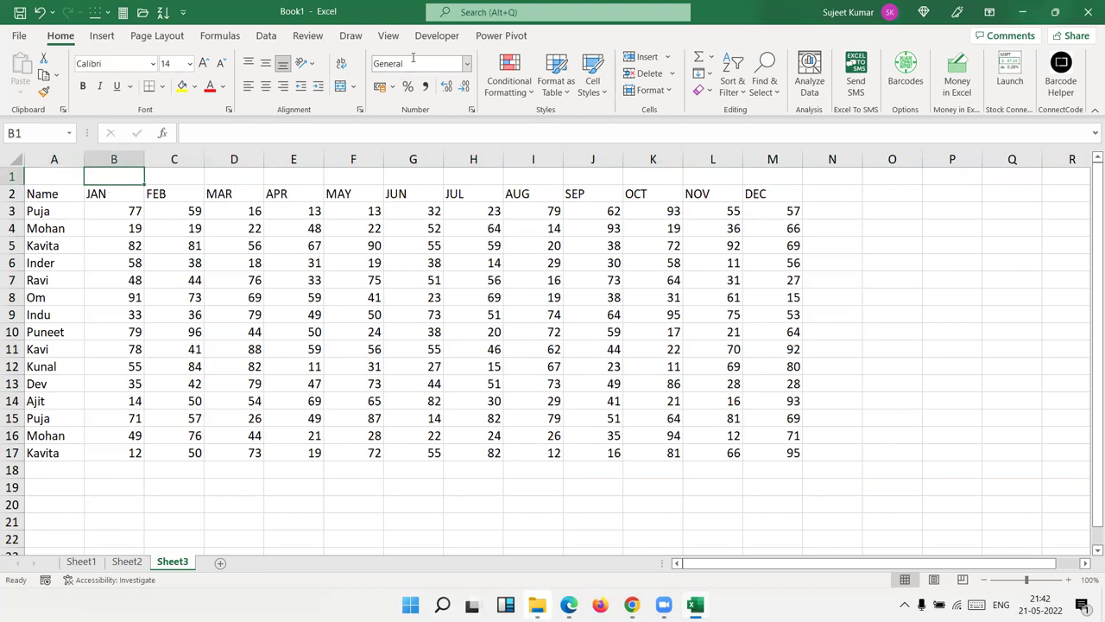
text(1)
key(Right)
text(2)
key(Return)
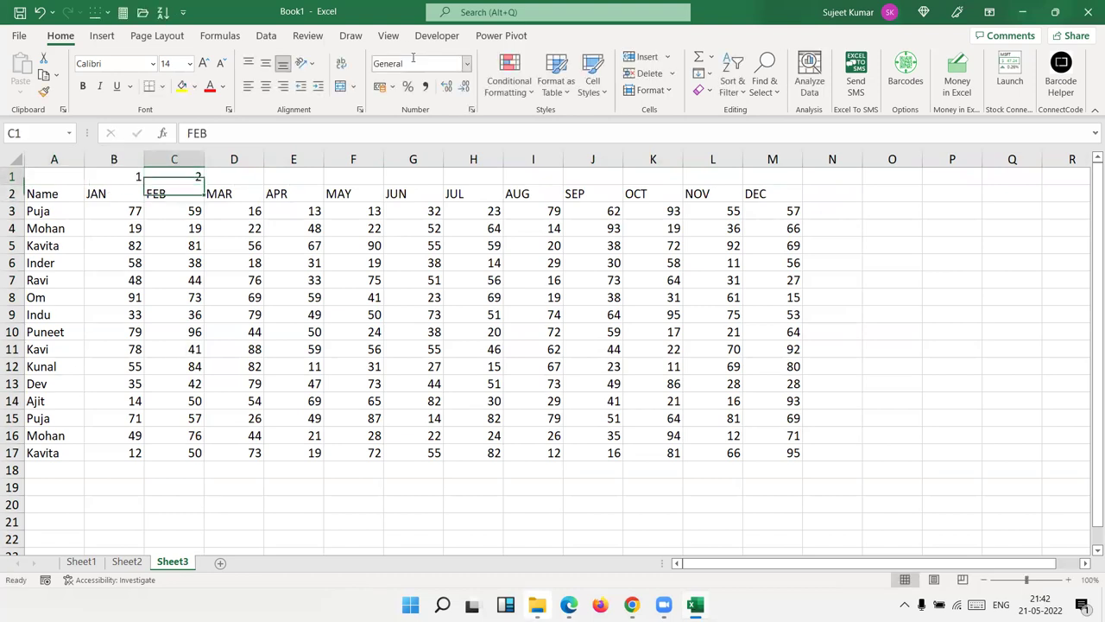
- Extend the numbering 1–12 across to M1 and copy it into N1:Y1
key(Left)
key(Up)
key(shift+Right)
drag(206, 182, 798, 183)
key(ctrl+c)
click(839, 177)
key(ctrl+v)
key(Escape)
- Fill % headers into every cell from N2 to Y2
click(843, 197)
text(%)
key(Up)
key(ctrl+Right)
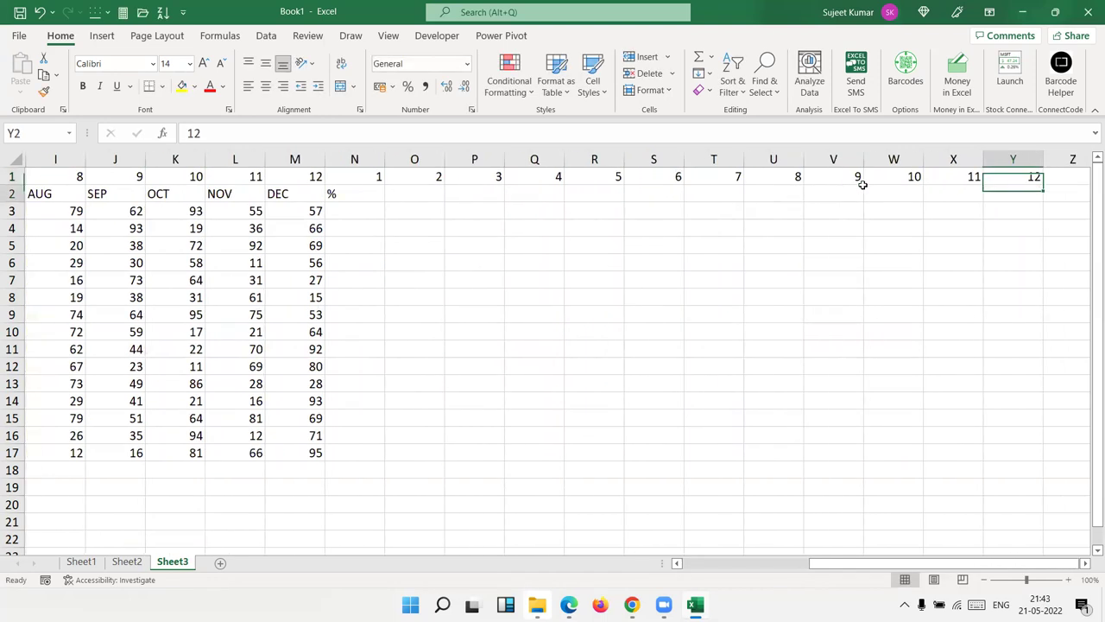
key(ctrl+shift+Left)
key(ctrl+r)
- Select the whole table range from B1 through Y17
key(Up)
key(shift+Left)
key(ctrl+Left)
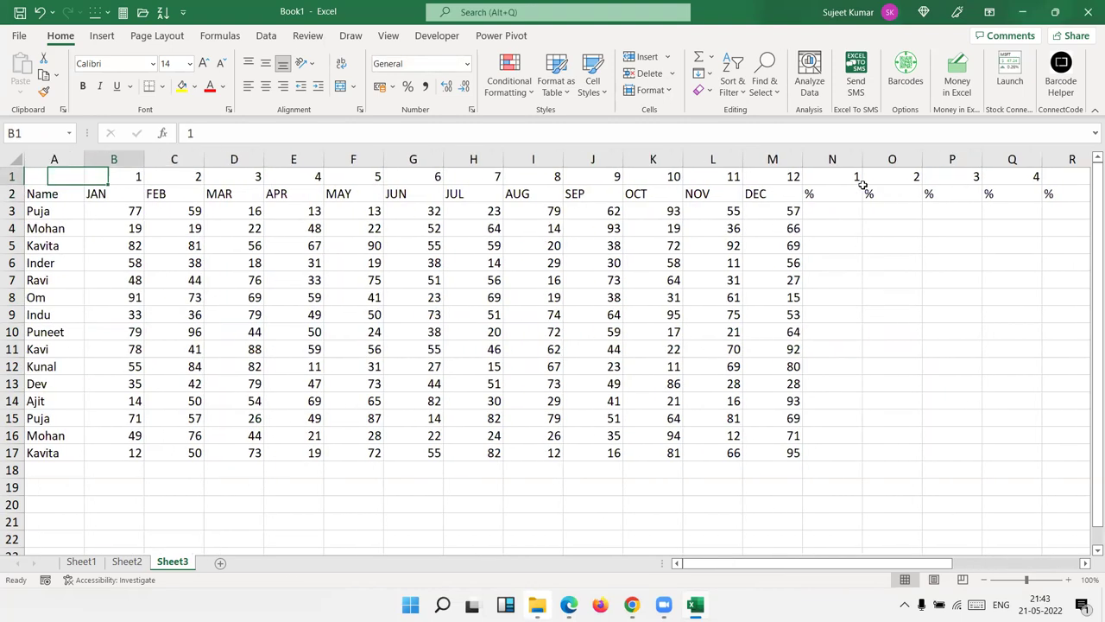
key(ctrl+shift+Right)
key(shift+Down)
key(shift+Down)
key(shift+Down)
key(shift+Down)
key(shift+Down)
key(shift+Down)
key(shift+Down)
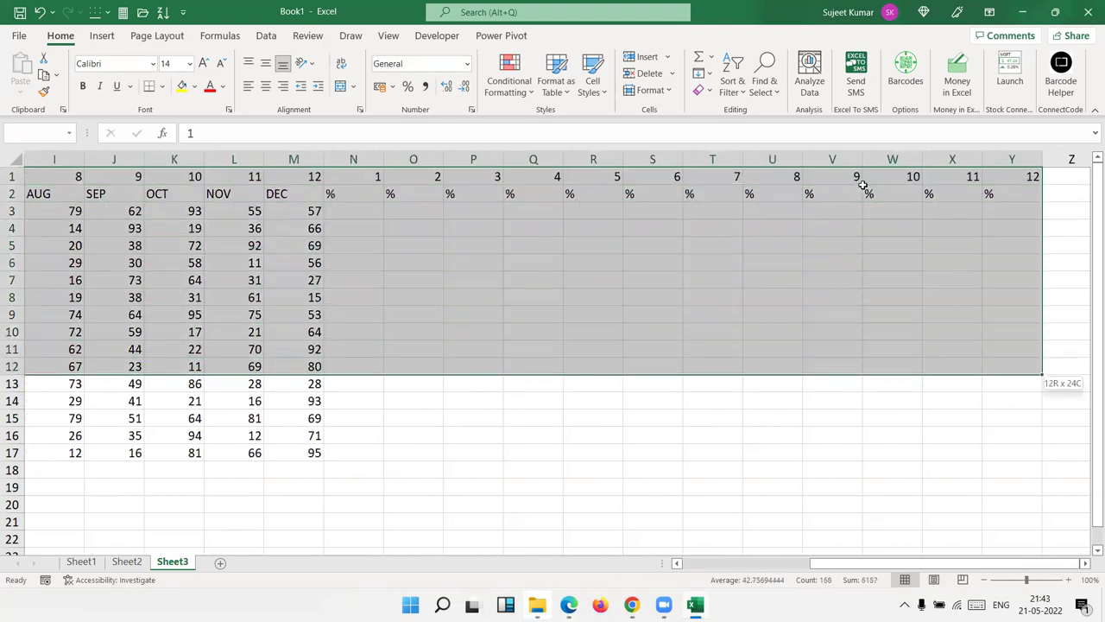
key(shift+Down)
key(shift+Down)
key(shift+Down)
key(shift+Down)
key(shift+Down)
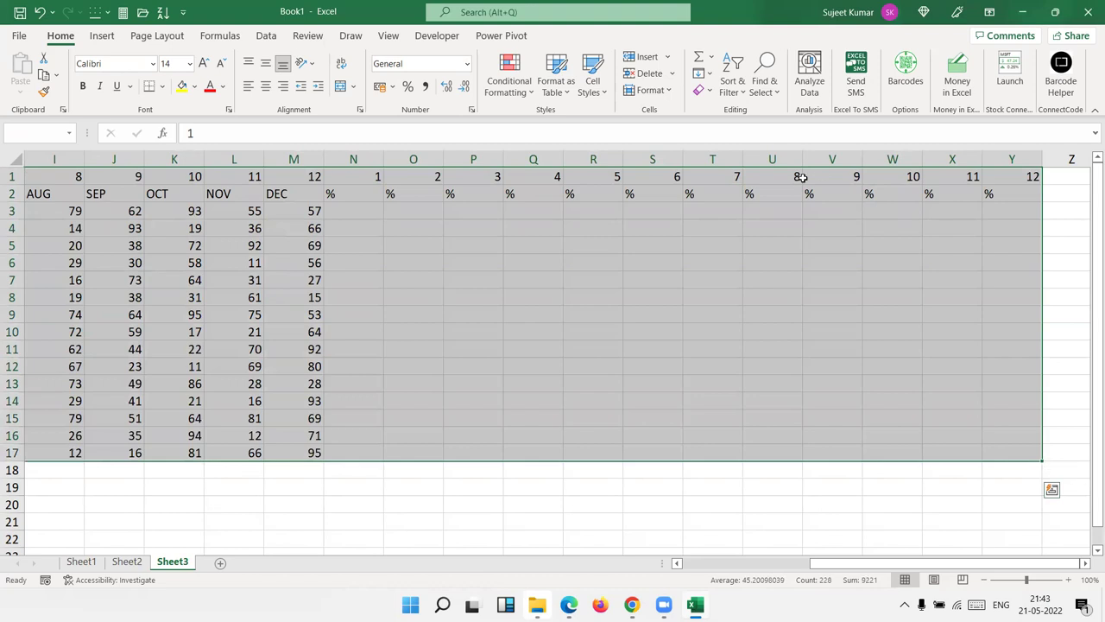
- Custom-sort the columns left to right by Row 1, then select the helper numbering row
click(764, 85)
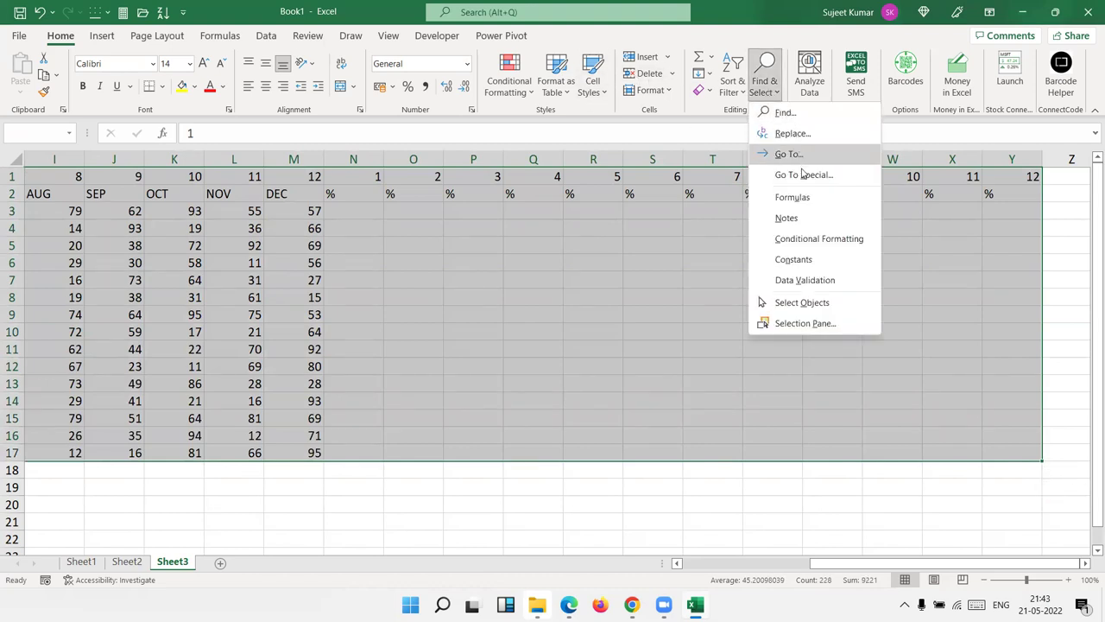
click(732, 82)
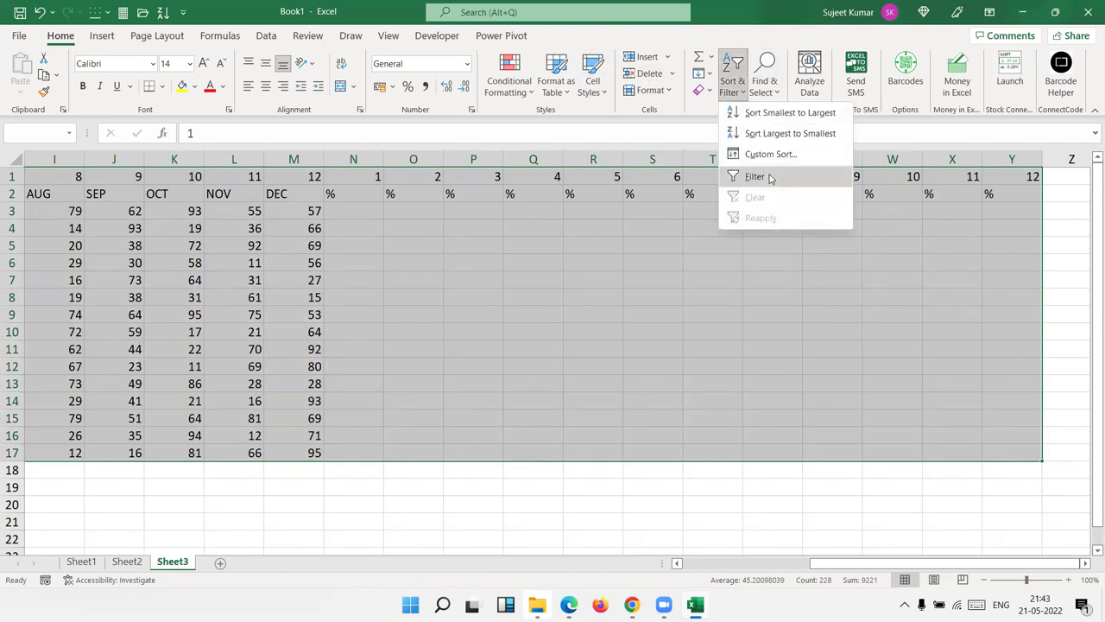
click(765, 154)
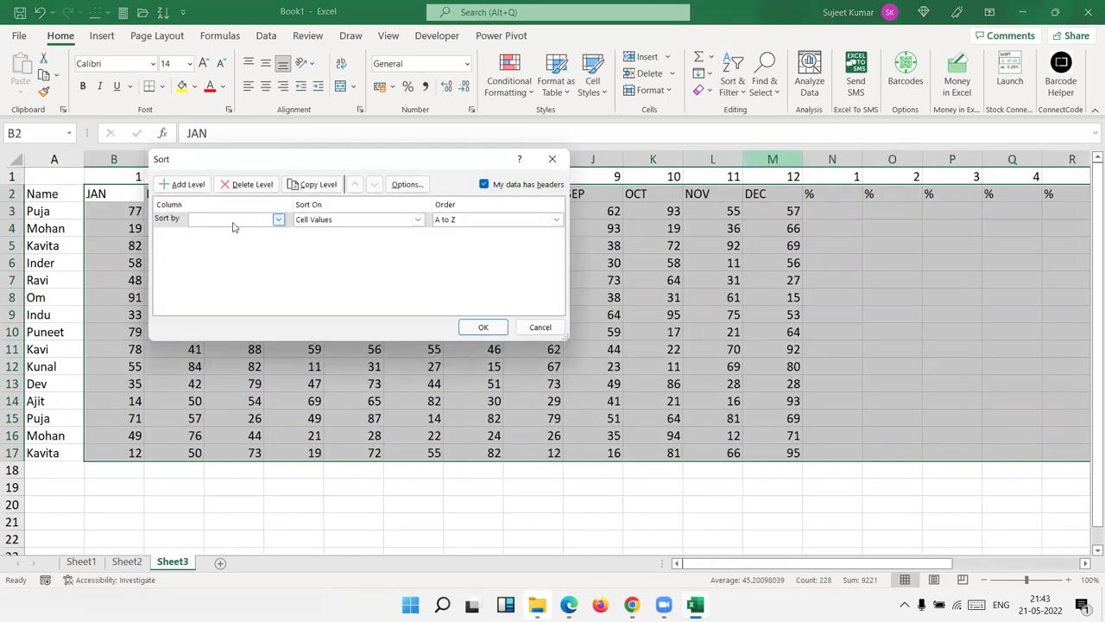
click(278, 219)
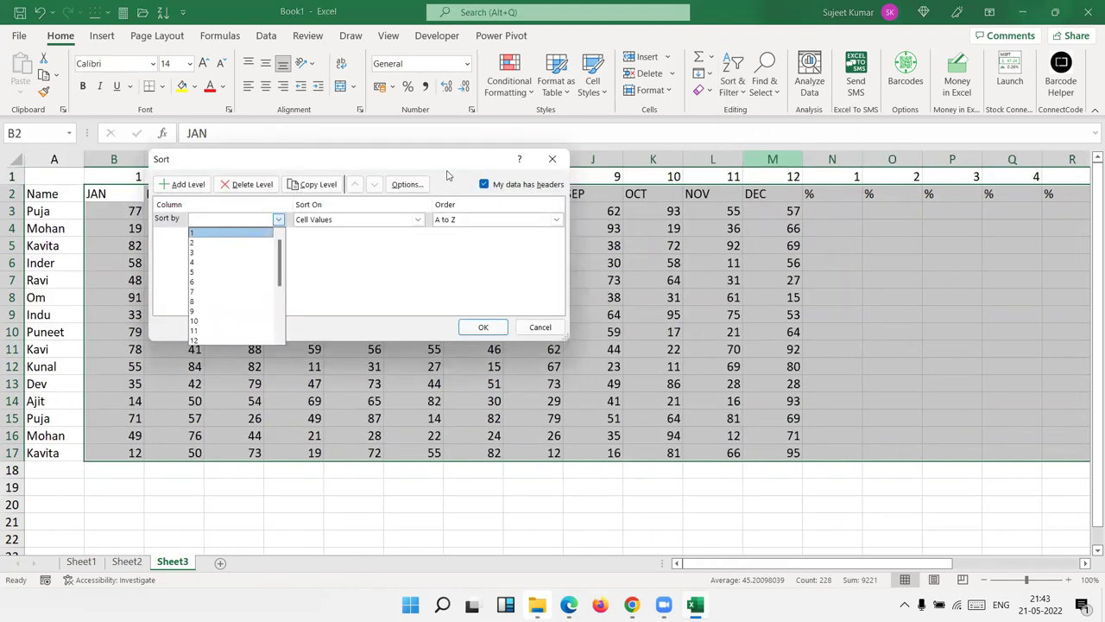
click(391, 186)
click(391, 186)
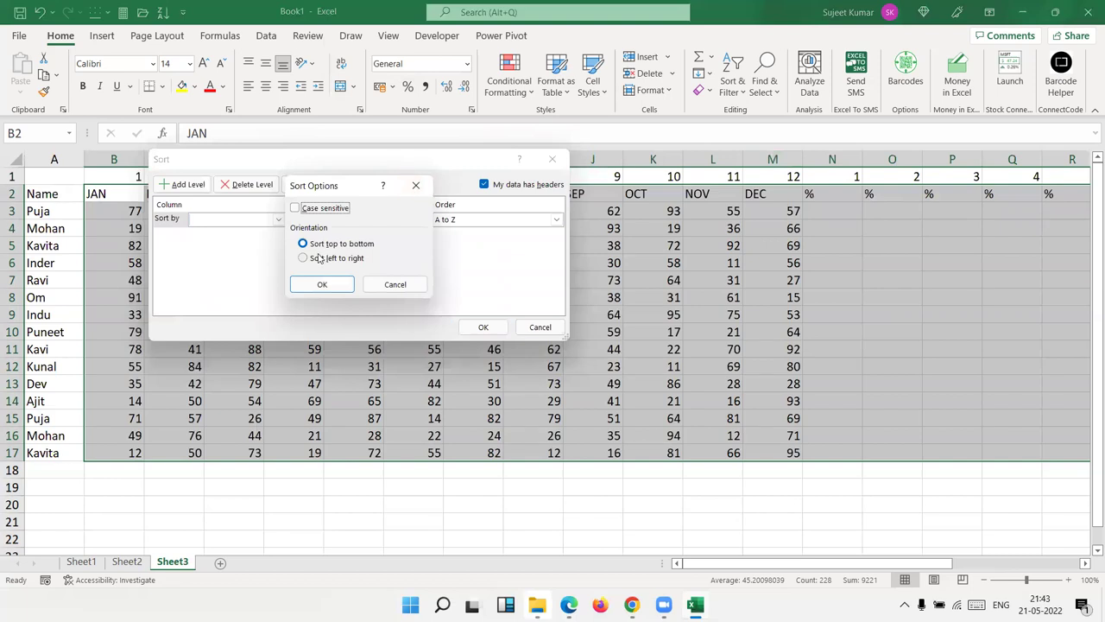
click(319, 260)
click(318, 282)
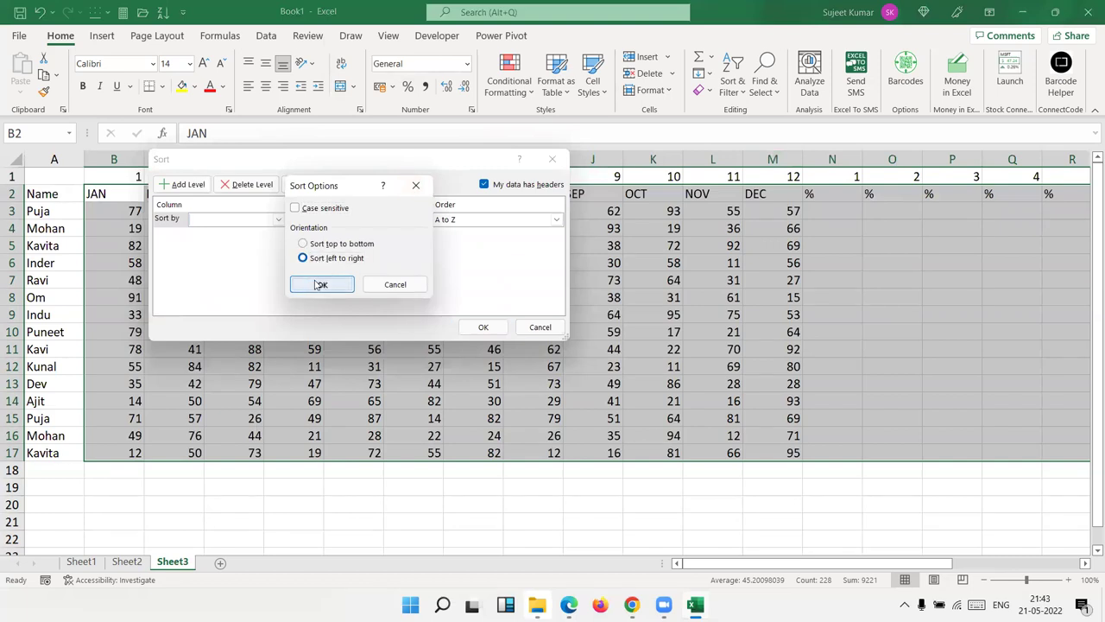
click(242, 221)
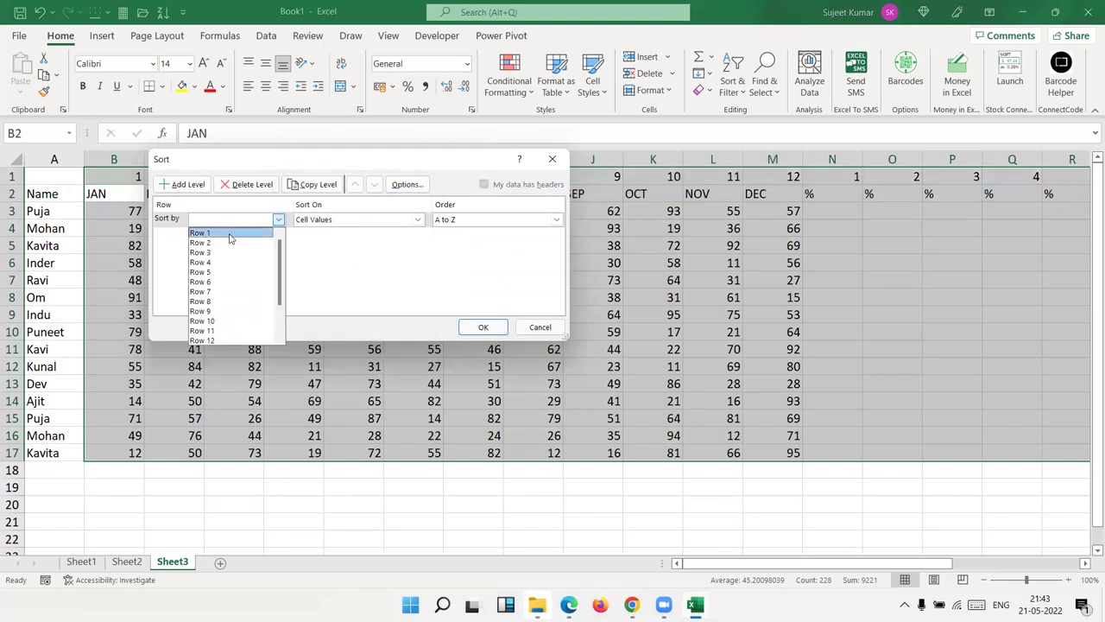
click(241, 233)
click(482, 327)
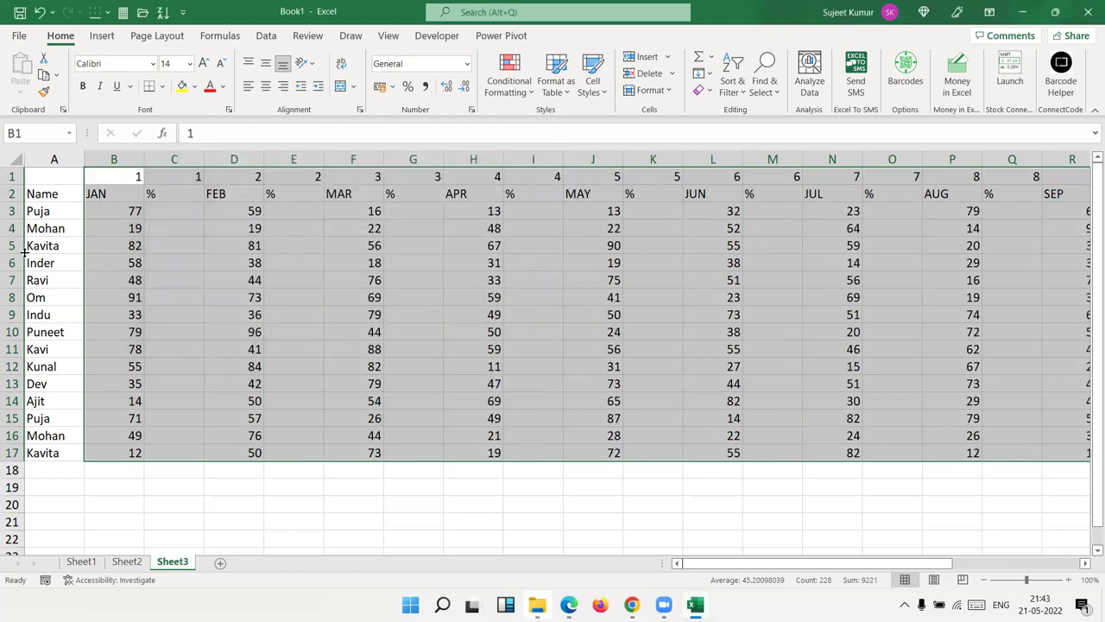
click(14, 176)
- Delete the helper row, select B1:Y16, and scroll back to column A
key(ctrl+minus)
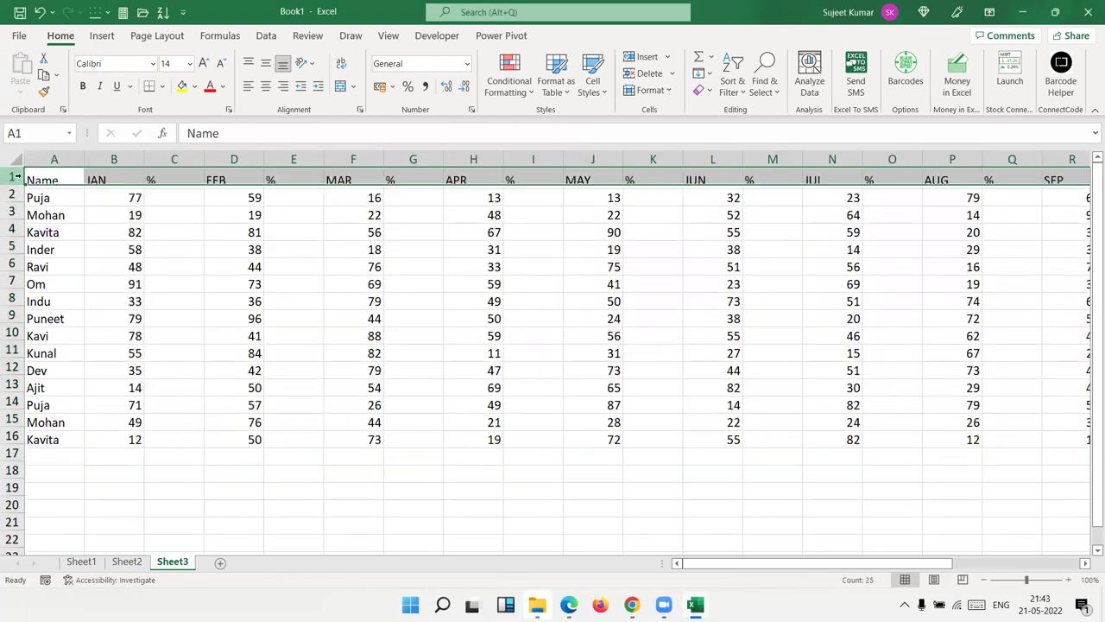
click(180, 200)
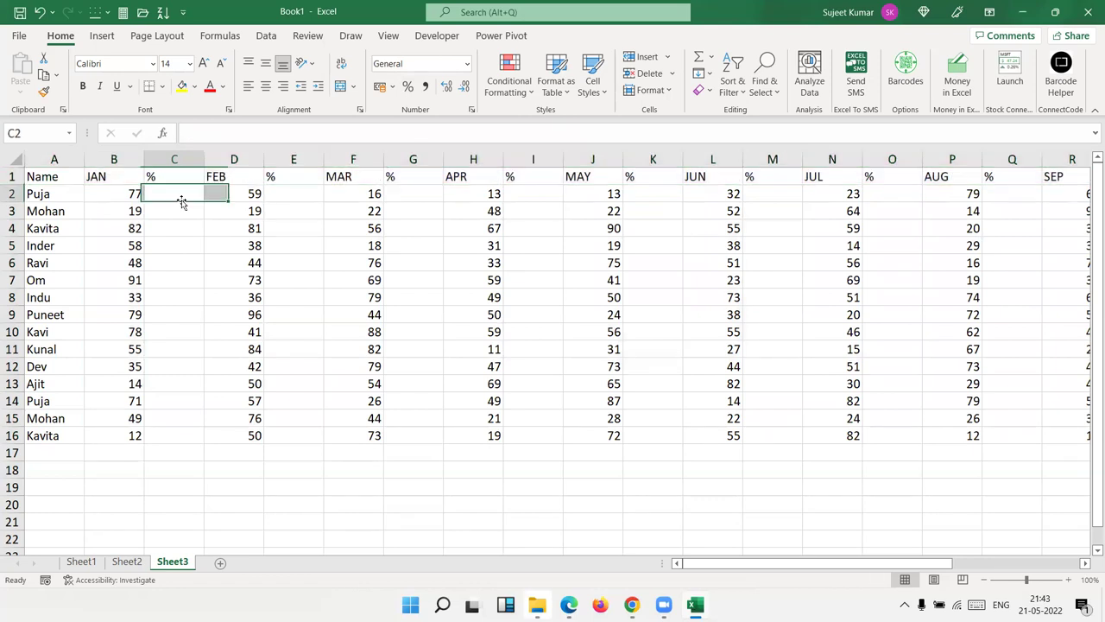
mouse_move(110, 179)
mouse_down()
mouse_move(1069, 438)
mouse_move(946, 437)
mouse_up()
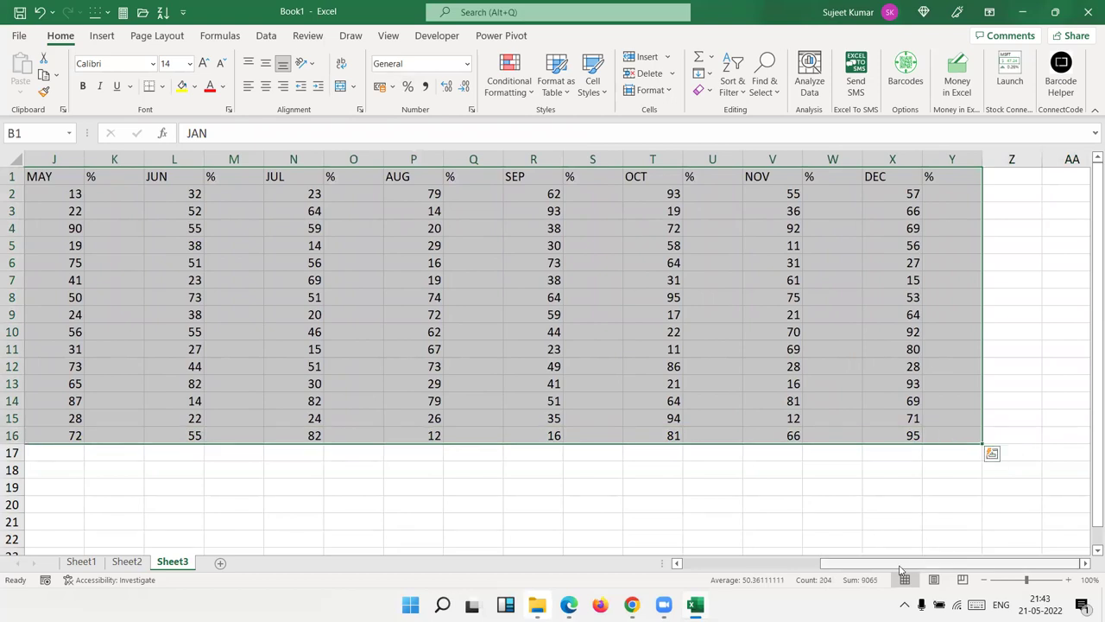
drag(900, 566, 763, 565)
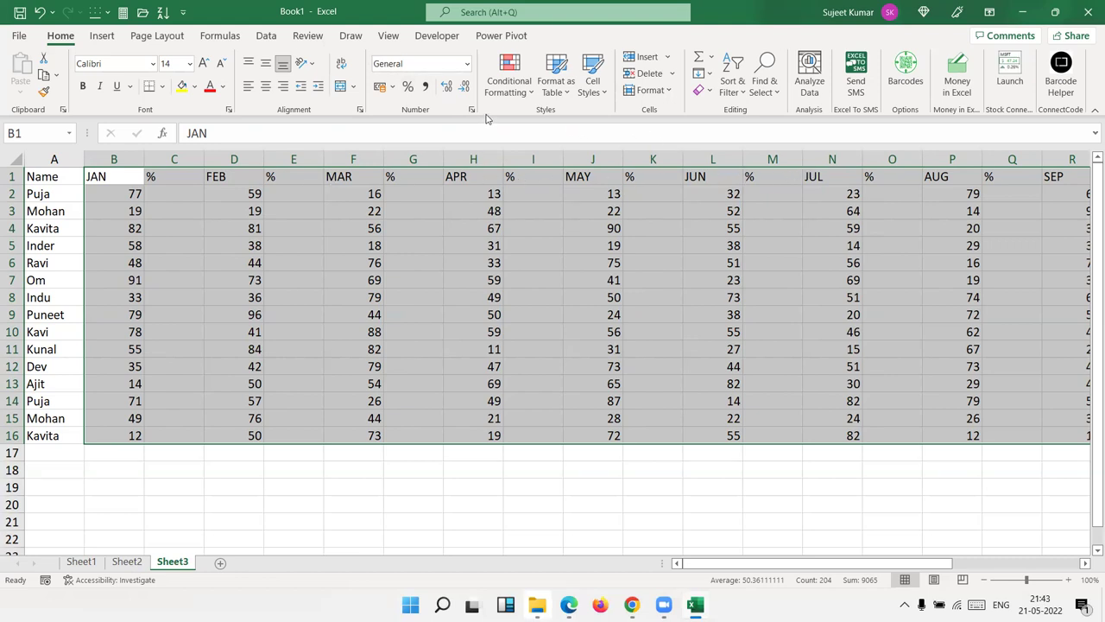
- Select all blank % cells with Go To Special > Blanks
click(741, 95)
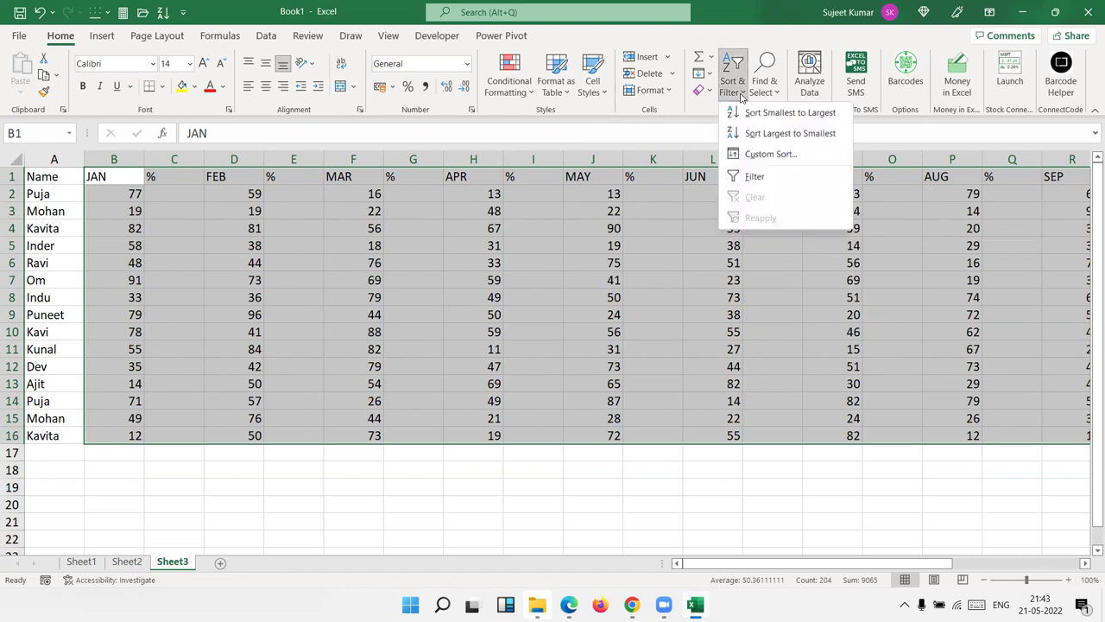
click(760, 90)
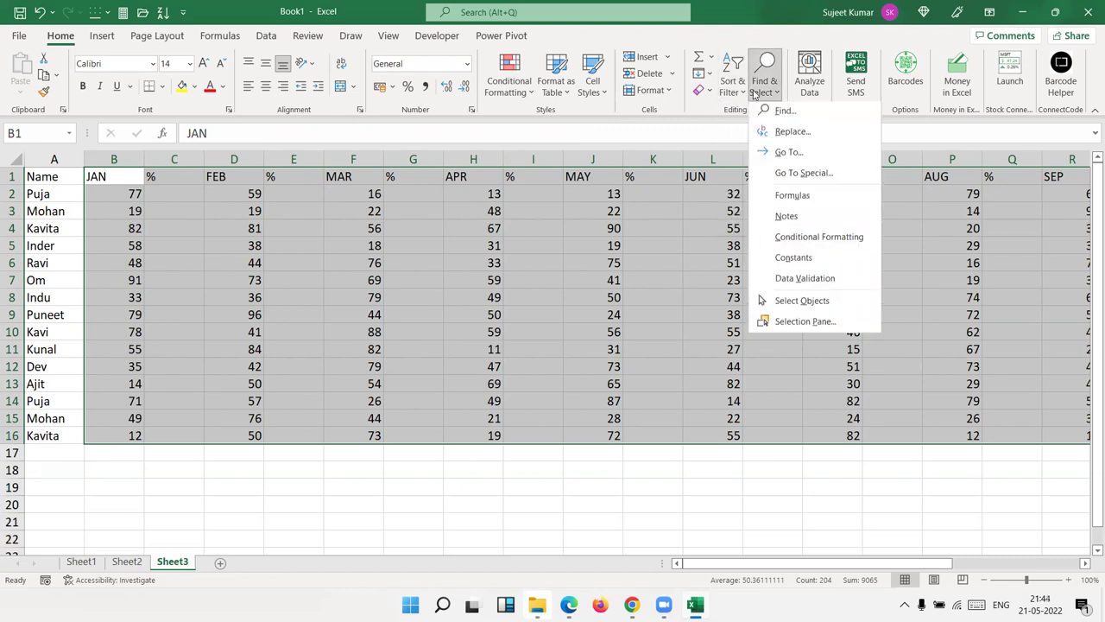
click(803, 177)
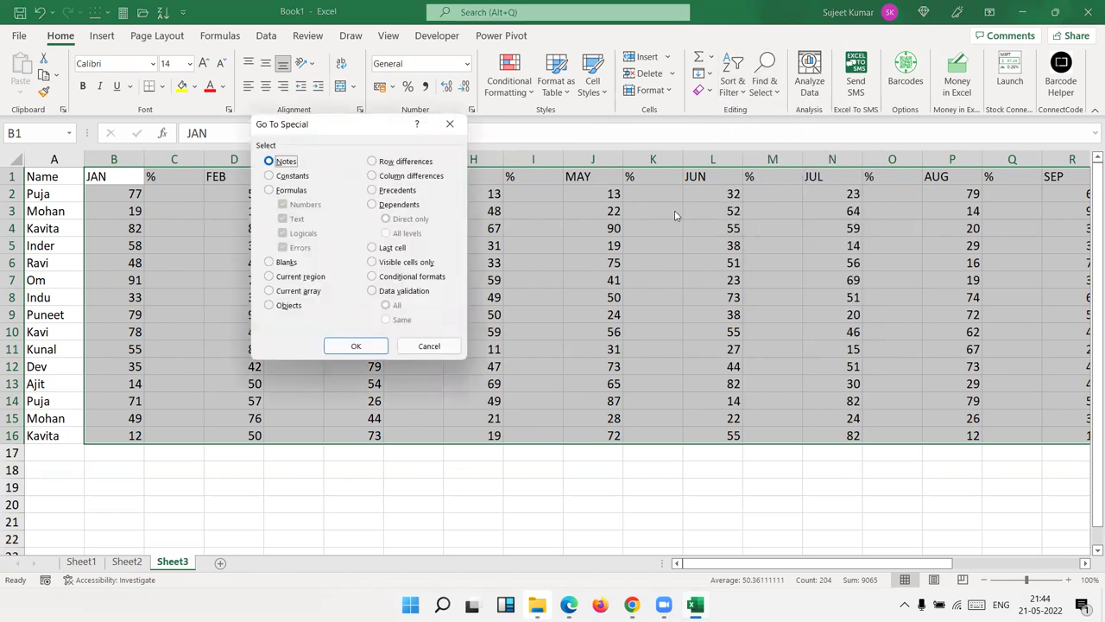
click(285, 261)
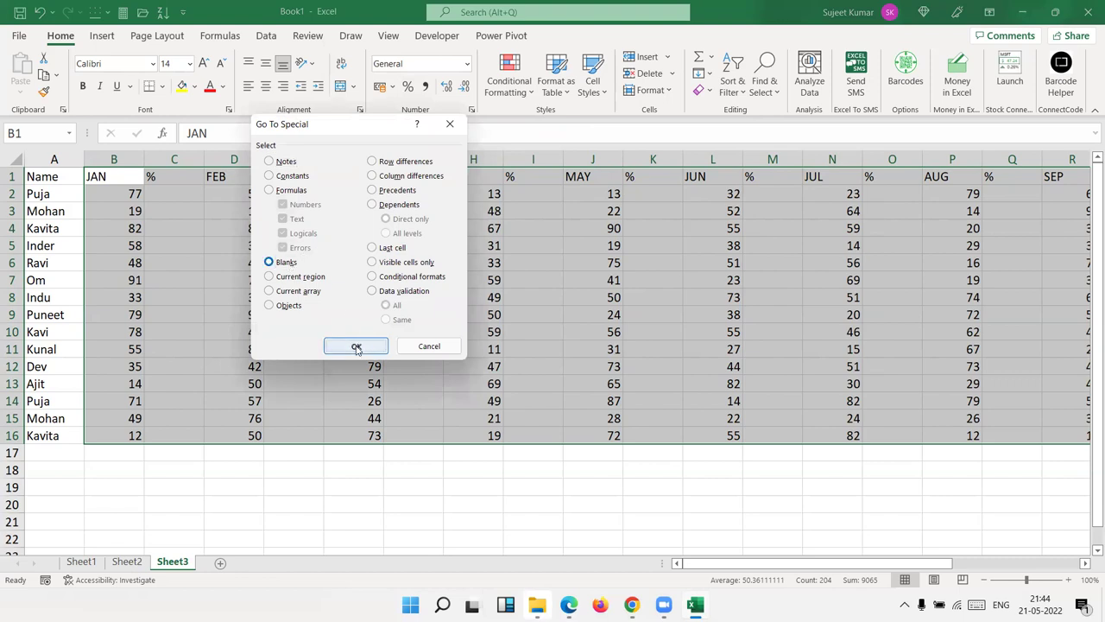
click(356, 344)
- Enter =B2/70 into all blank cells at once, format them as percentages, and add a new sheet
text(=)
key(Left)
text(/)
text(0)
key(BackSpace)
key(BackSpace)
text(0)
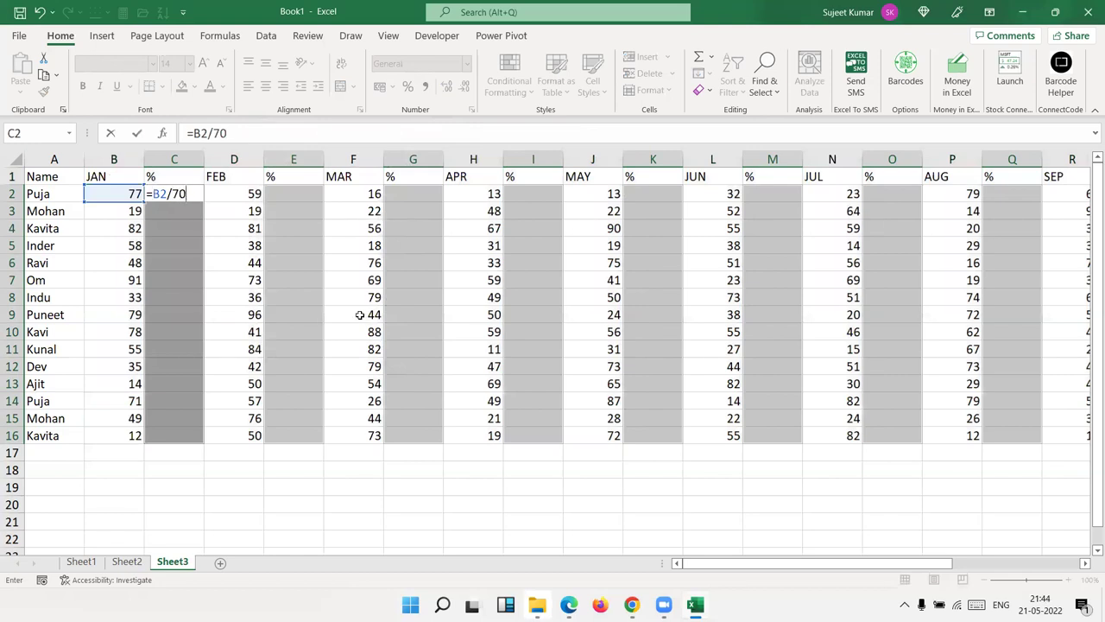
key(ctrl+Return)
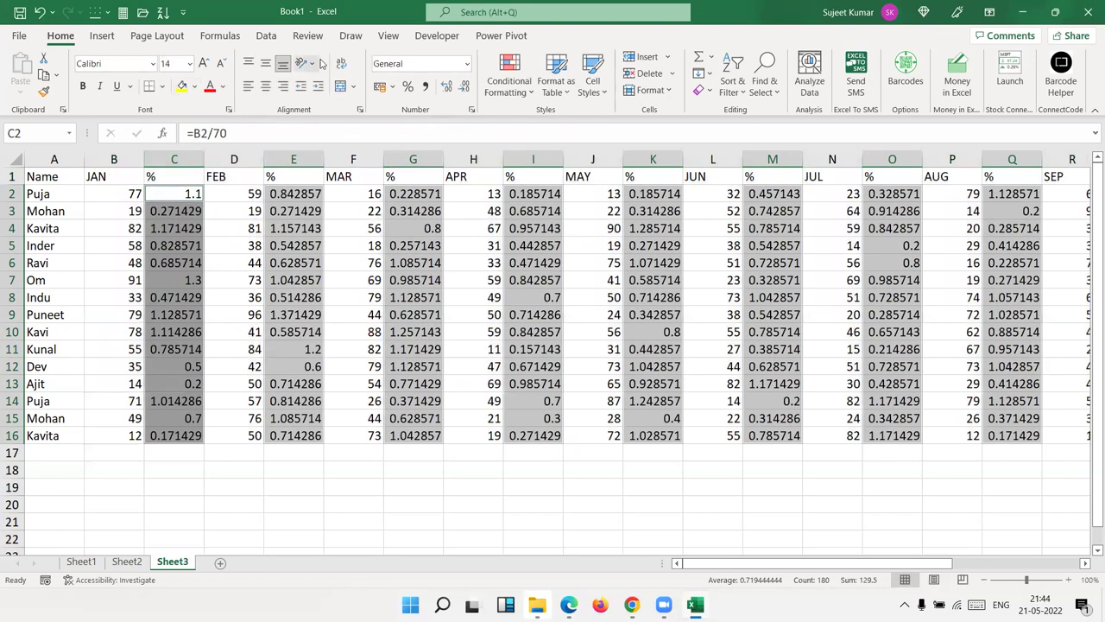
click(410, 88)
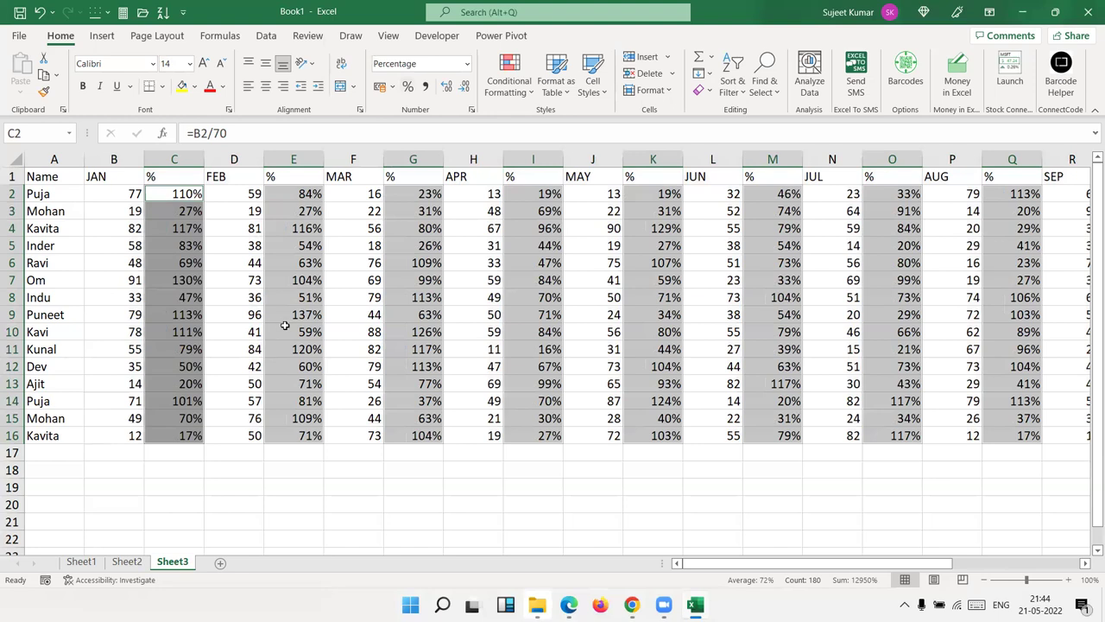
click(313, 420)
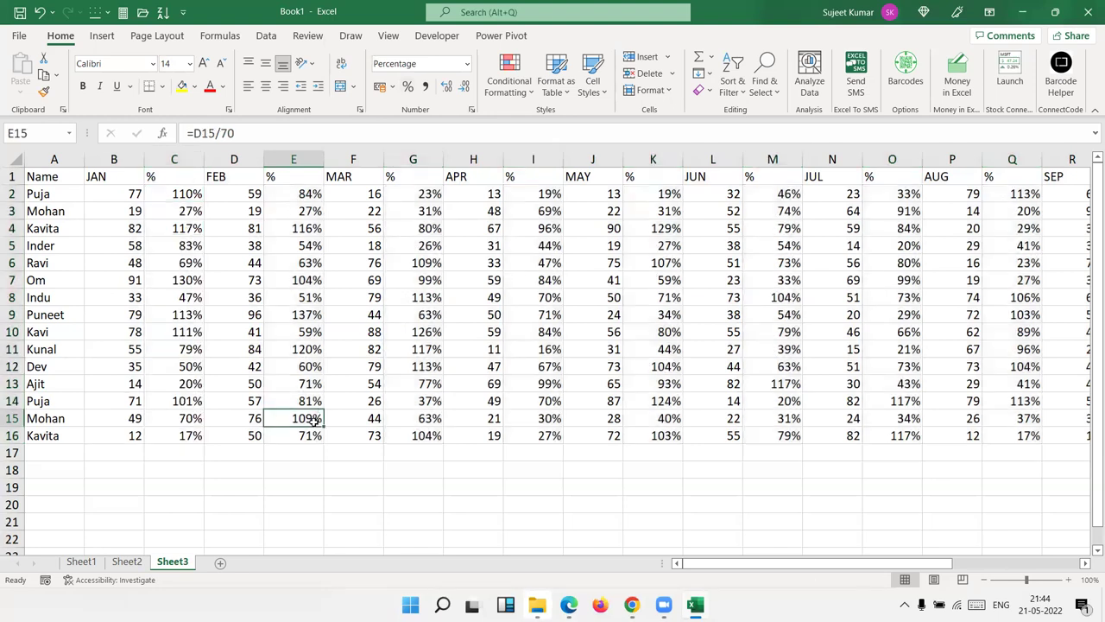
click(219, 563)
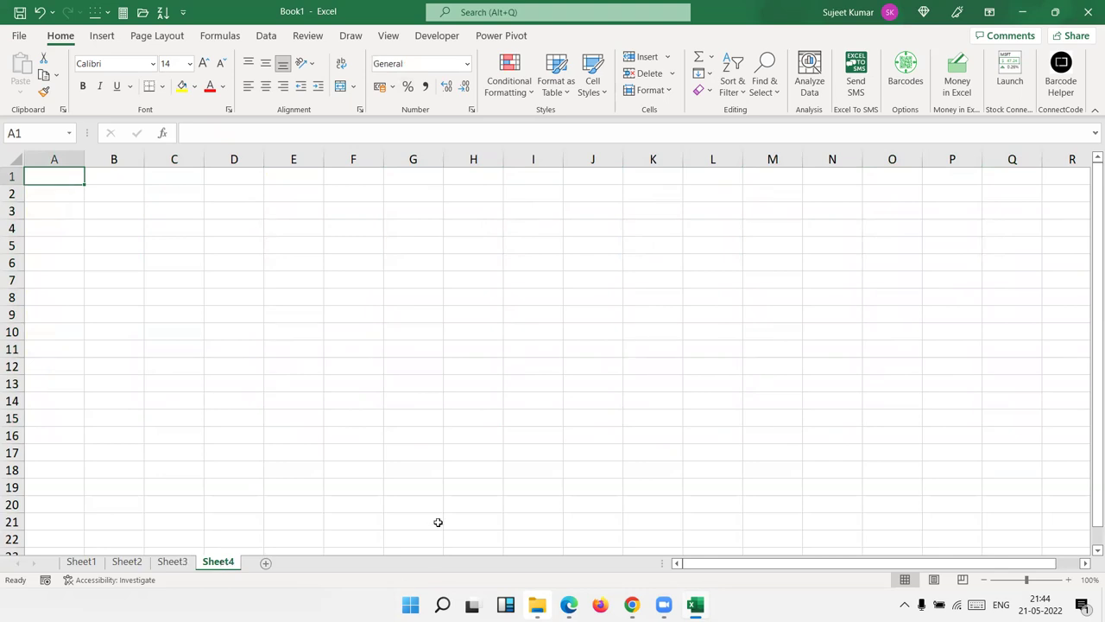
- Type A into cell A2 of the new sheet
scroll(226, 286, up, 1)
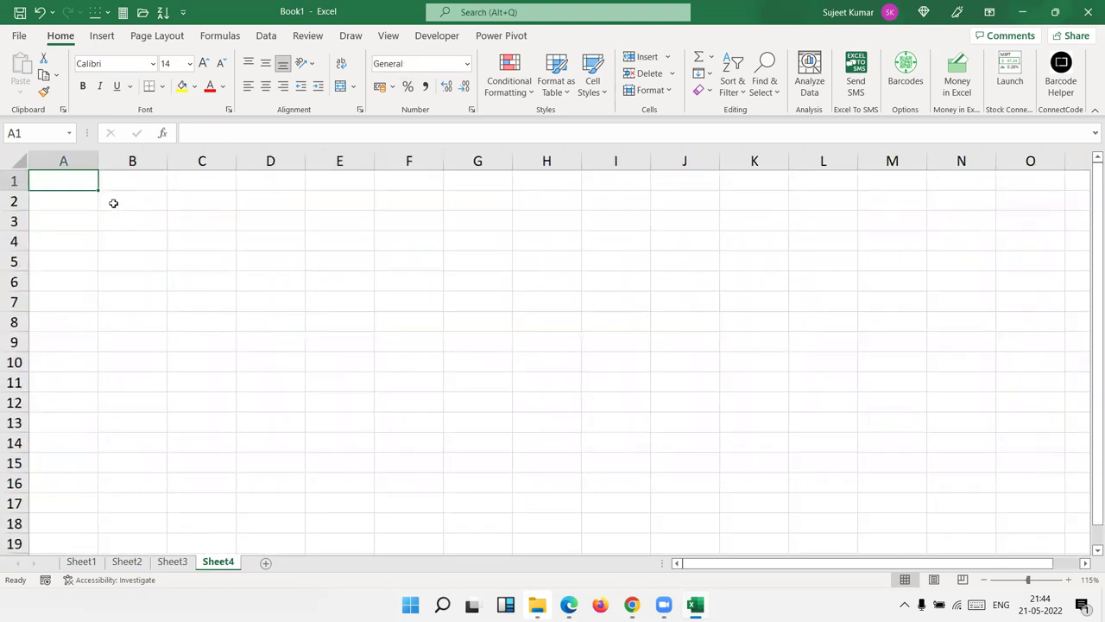
click(112, 201)
key(Up)
key(Down)
key(Left)
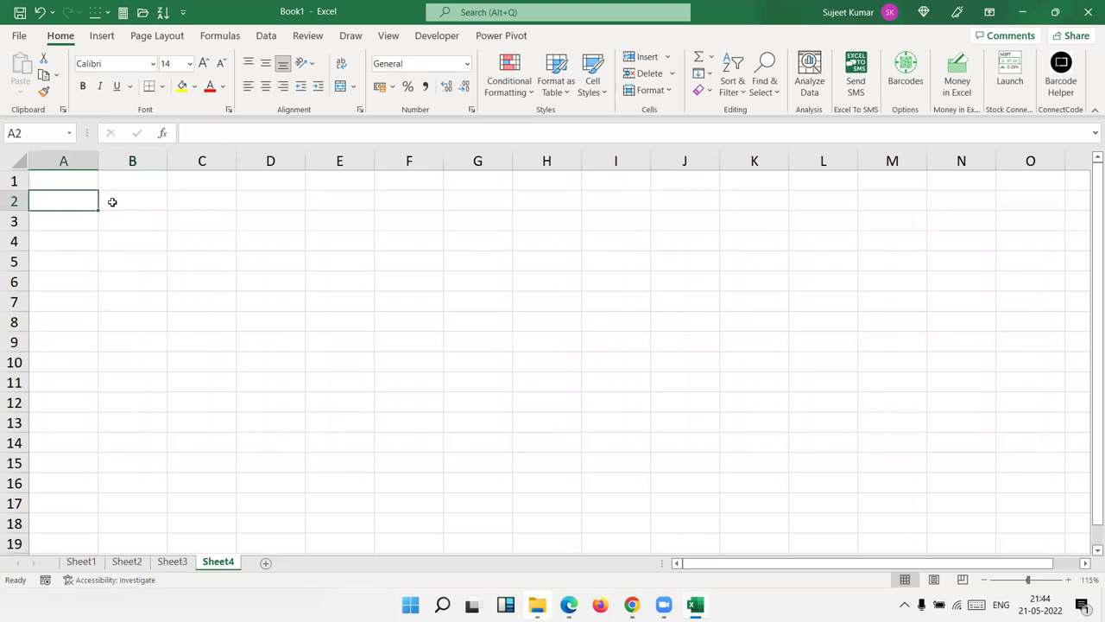
text(A)
key(Right)
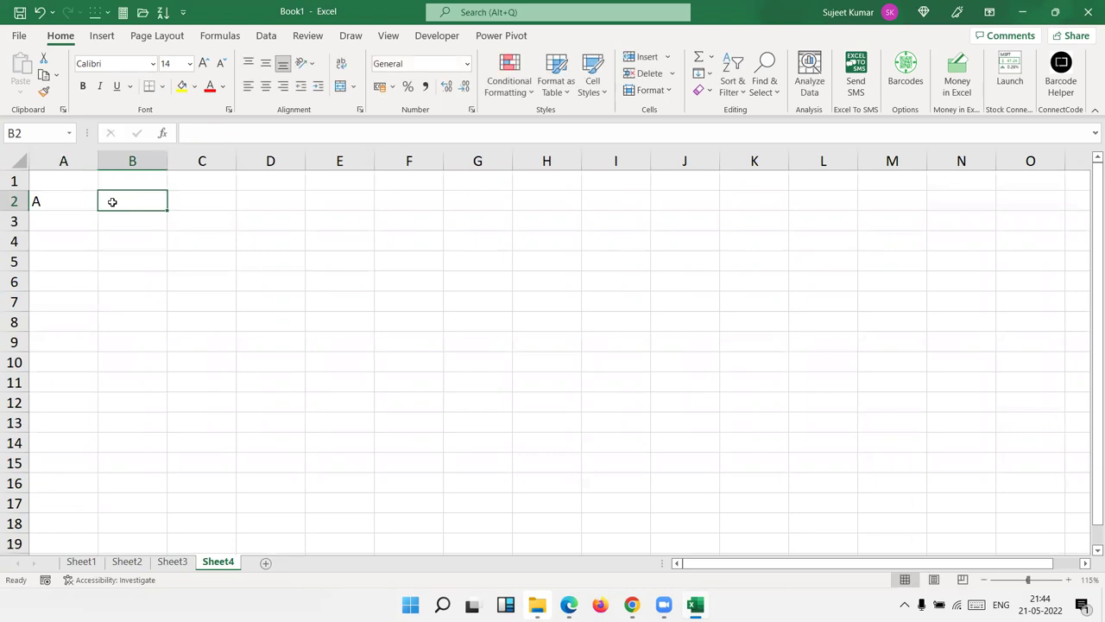
- Enter =REPT(A2,5) in B2 so it displays AAAAA
text(rep)
key(BackSpace)
key(BackSpace)
key(BackSpace)
text(=re)
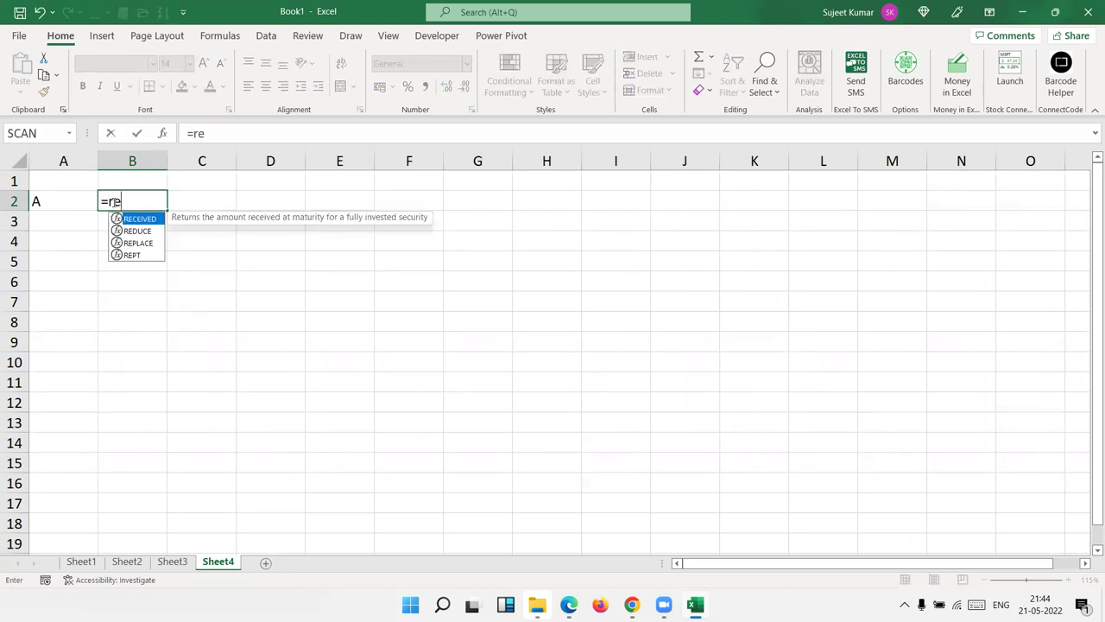
text(t)
key(BackSpace)
key(Down)
key(Down)
key(Down)
key(Tab)
key(Left)
text(,5)
key(Return)
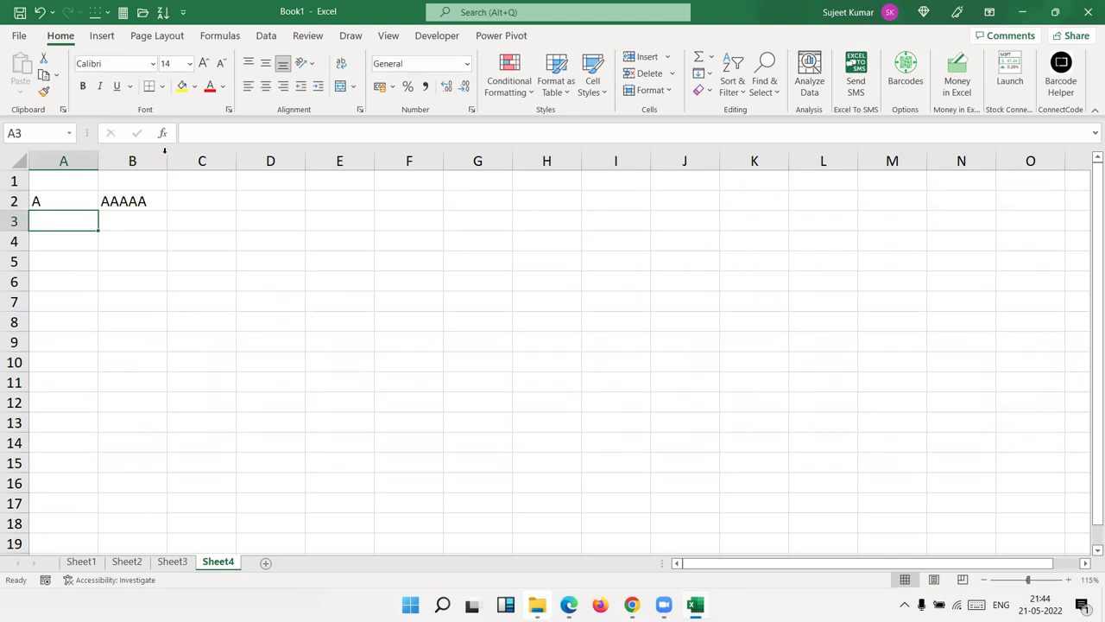
- Enter a two-word name with many extra spaces between the words in D2
click(308, 203)
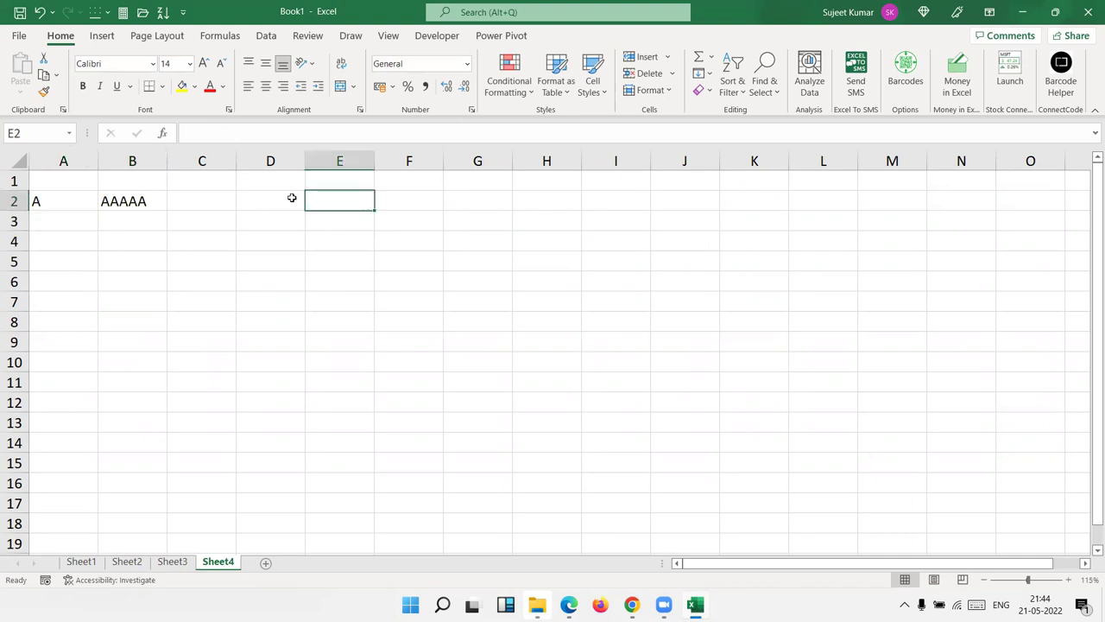
click(289, 197)
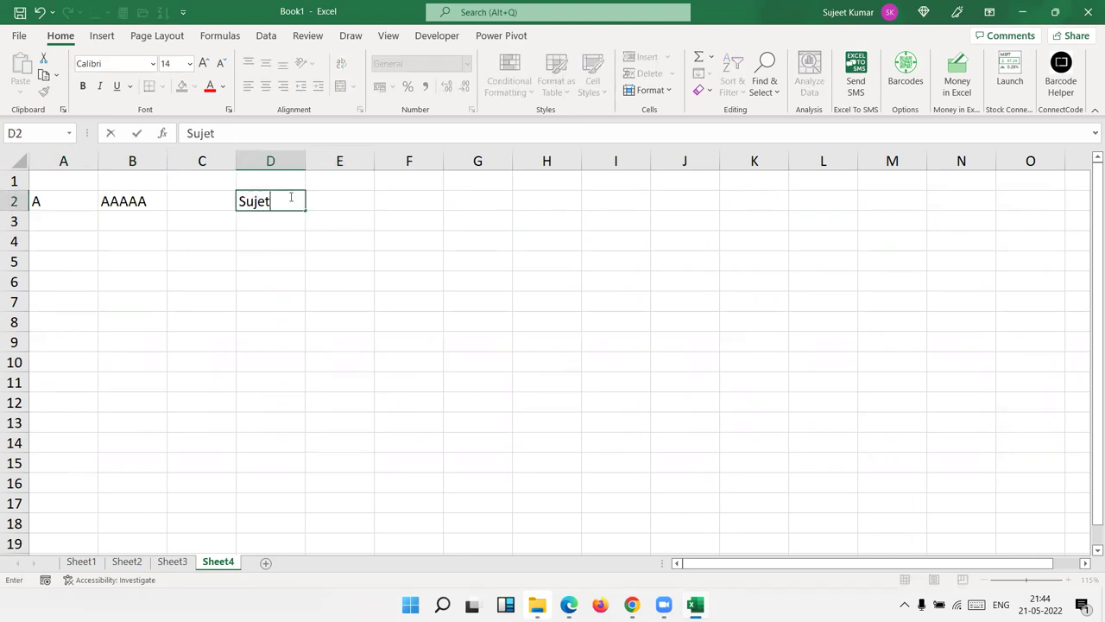
key(Tab)
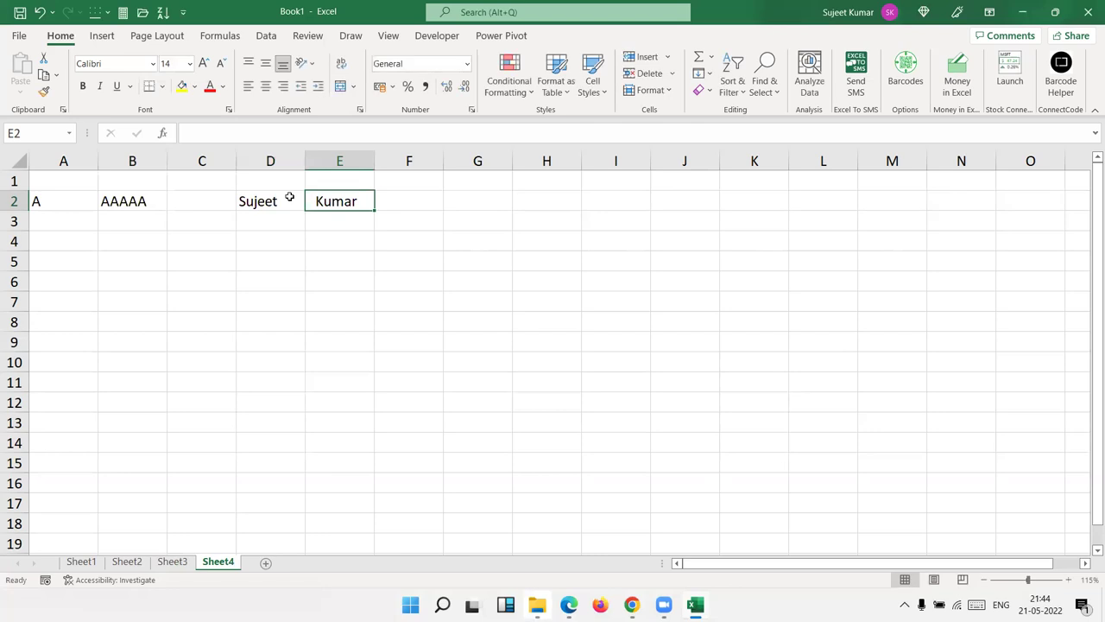
- Enter =TRIM(D2) in E2 so the name shows with single spacing
text(tr)
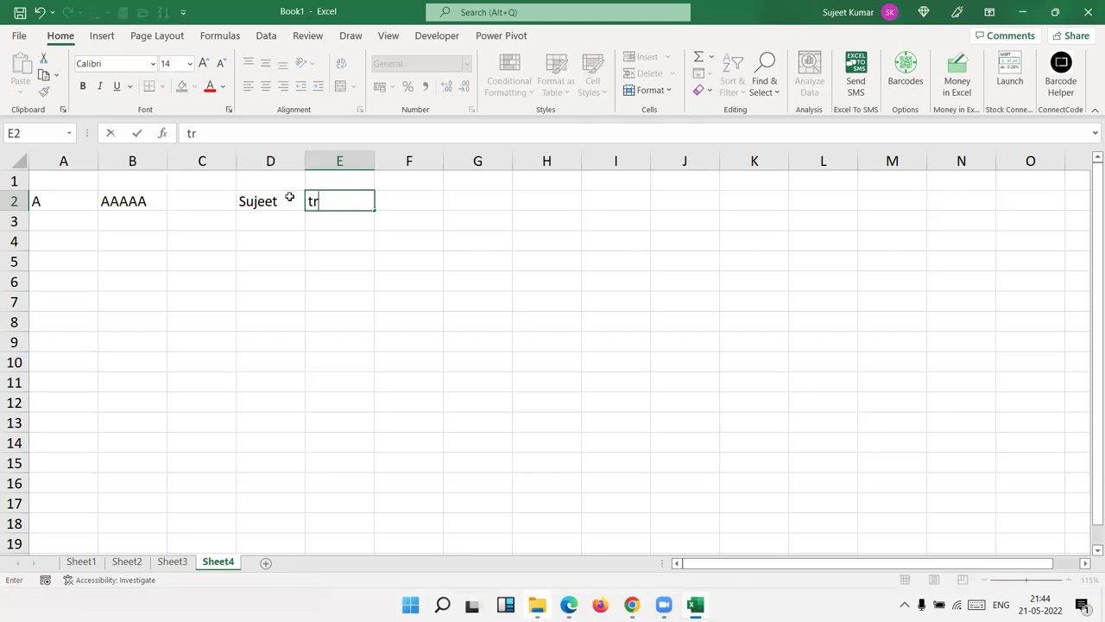
key(BackSpace)
key(BackSpace)
text(=)
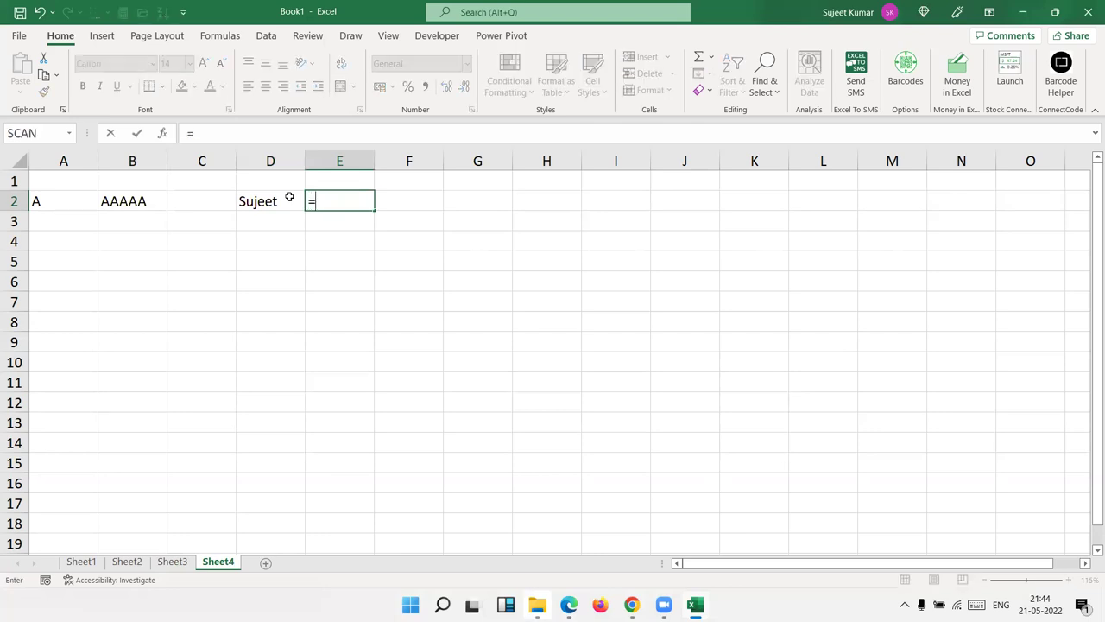
text(tri)
key(Tab)
click(289, 197)
key(Return)
text(\)
key(Escape)
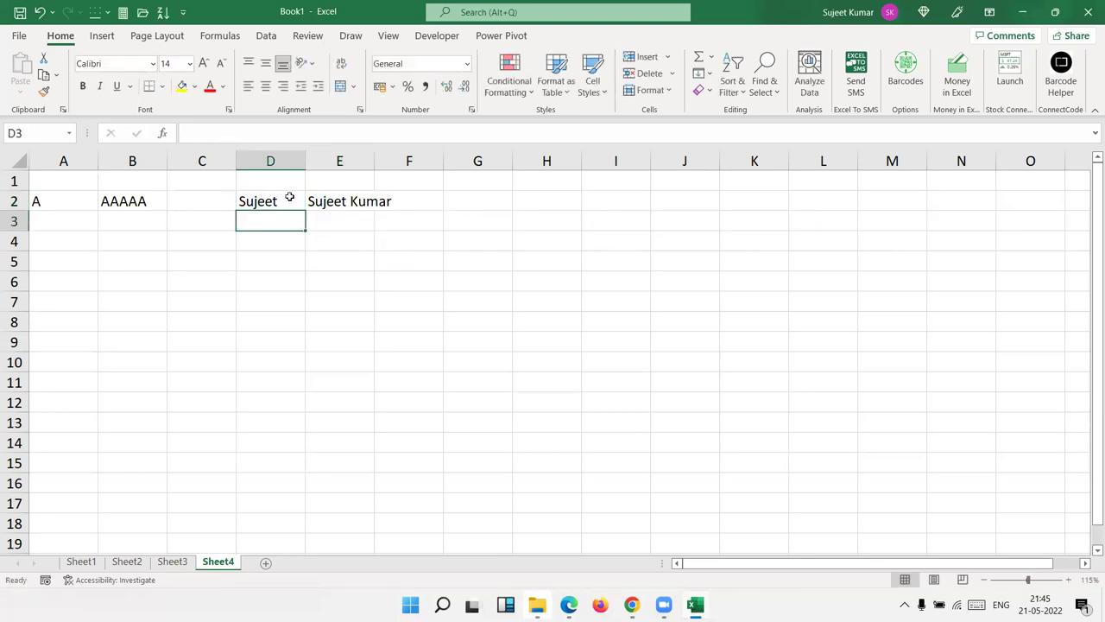
- Autofit columns D and E to the spaced and trimmed names
click(289, 197)
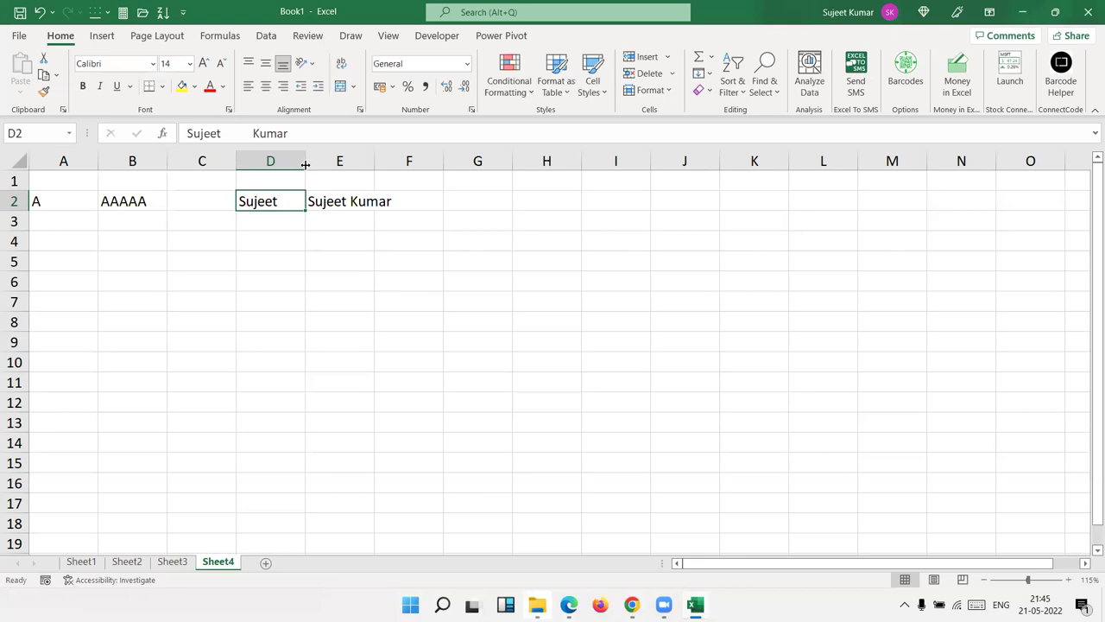
double_click(305, 161)
click(399, 201)
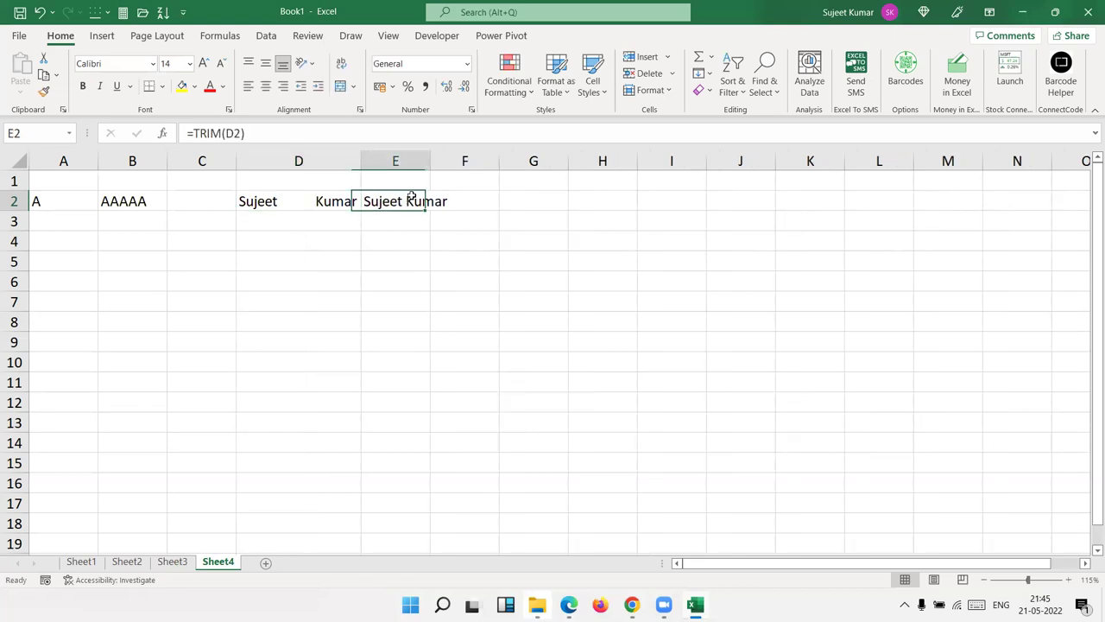
click(436, 160)
drag(428, 157, 425, 157)
click(424, 161)
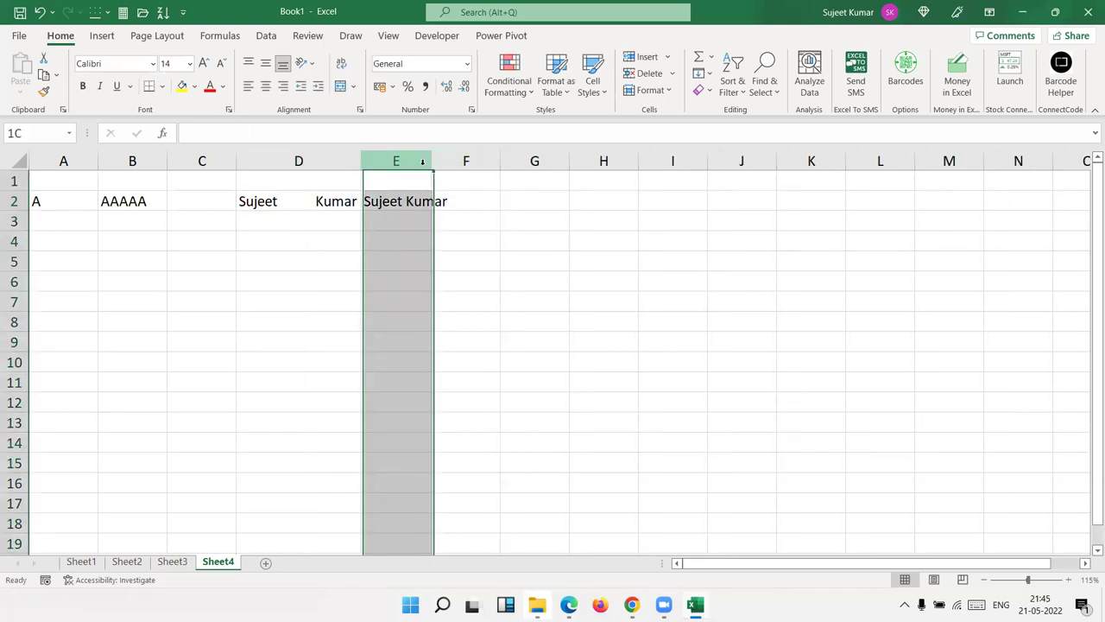
double_click(429, 159)
click(540, 200)
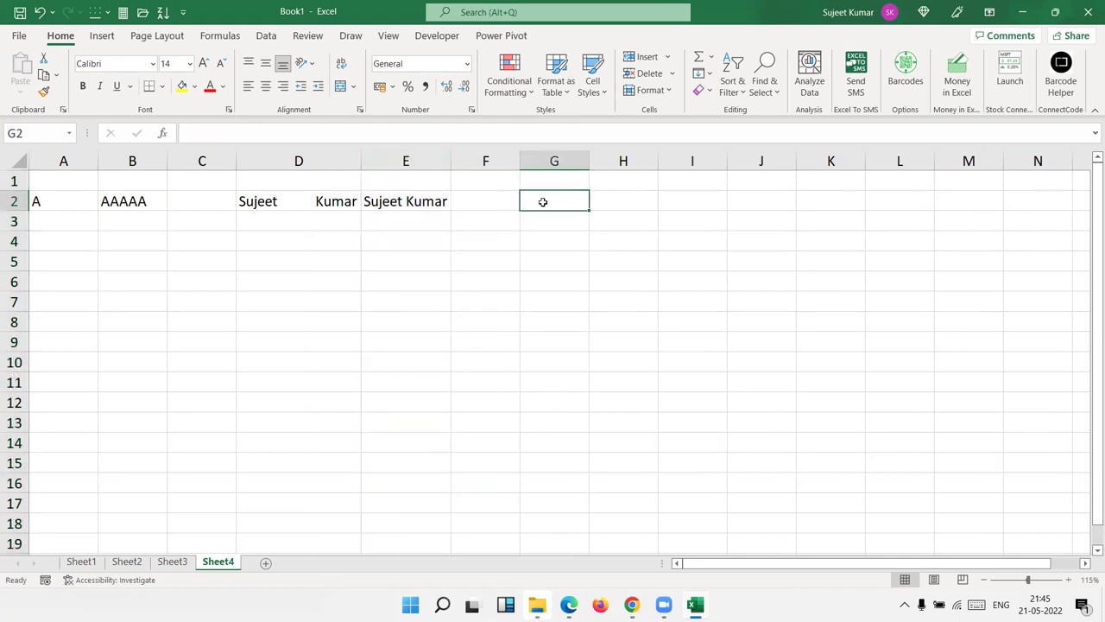
- Enter 785.125.123 in G2 and autofit column G
text(785.125.123)
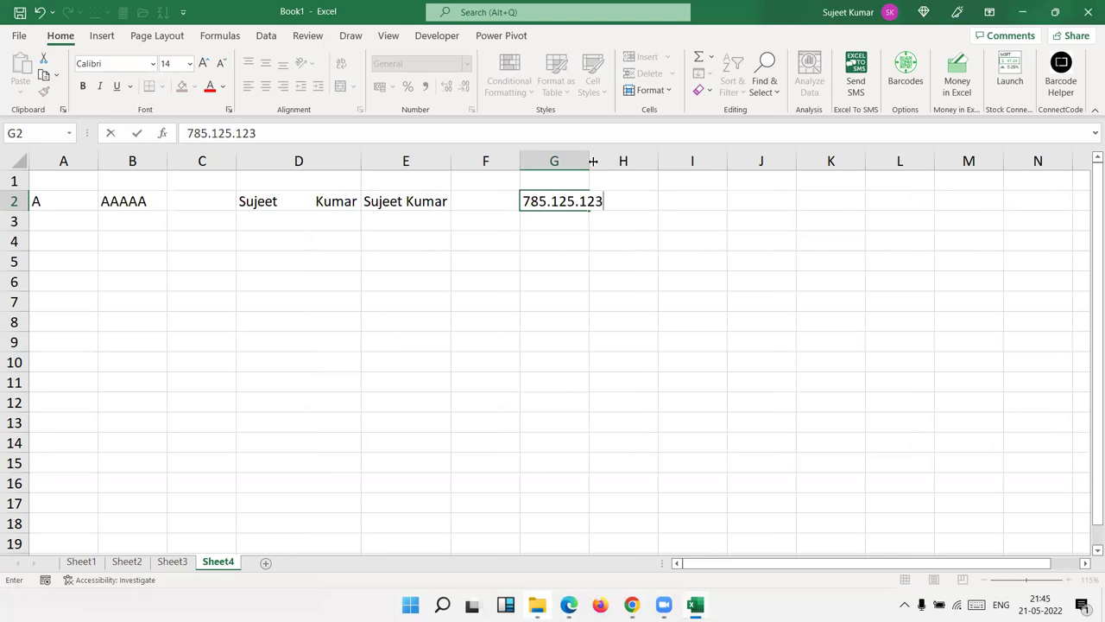
double_click(591, 161)
click(625, 203)
- Enter =SUBSTITUTE(G2,".","-") in H2 to show 785-125-123, and autofit column H
text(=s)
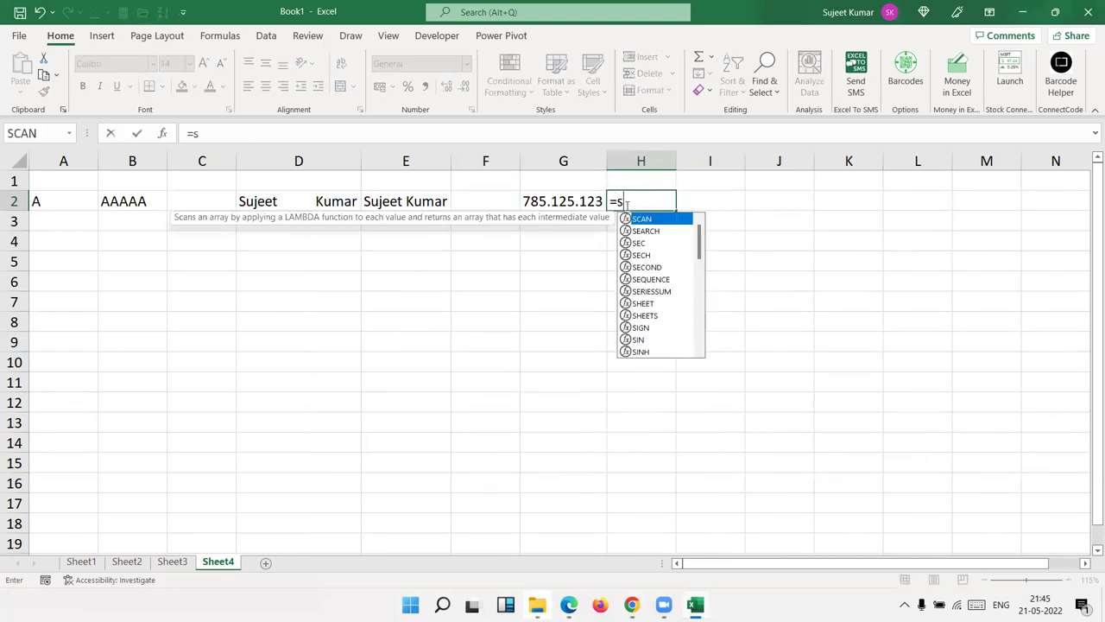
text(yb)
key(BackSpace)
key(BackSpace)
text(ub)
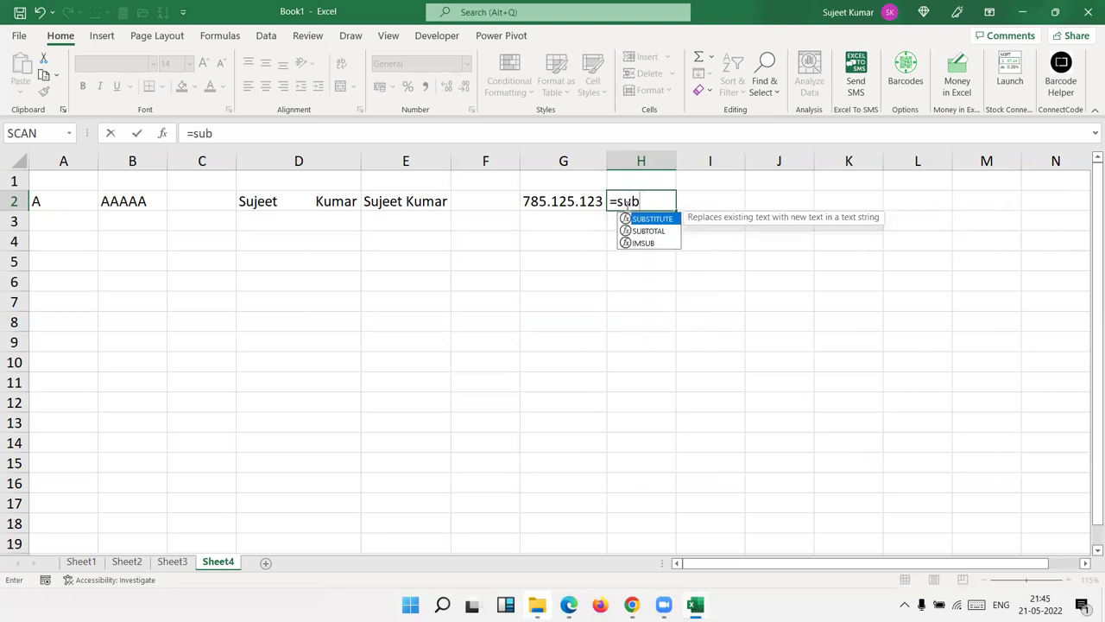
key(Tab)
key(Left)
text(,)
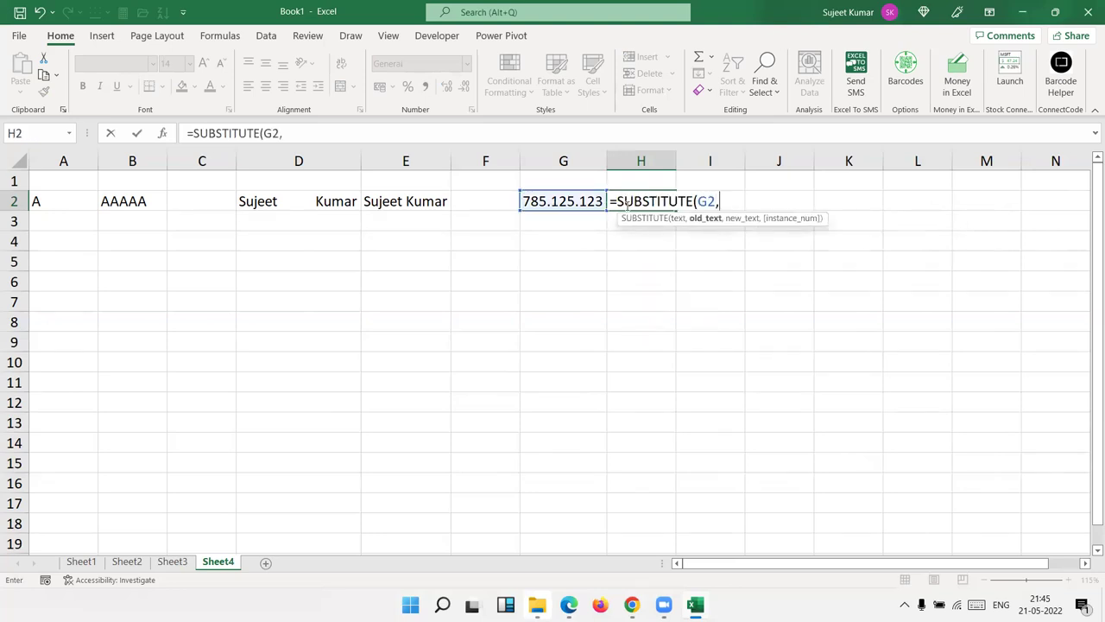
text(")
text(0)
key(BackSpace)
text(." )
text(, "-"))
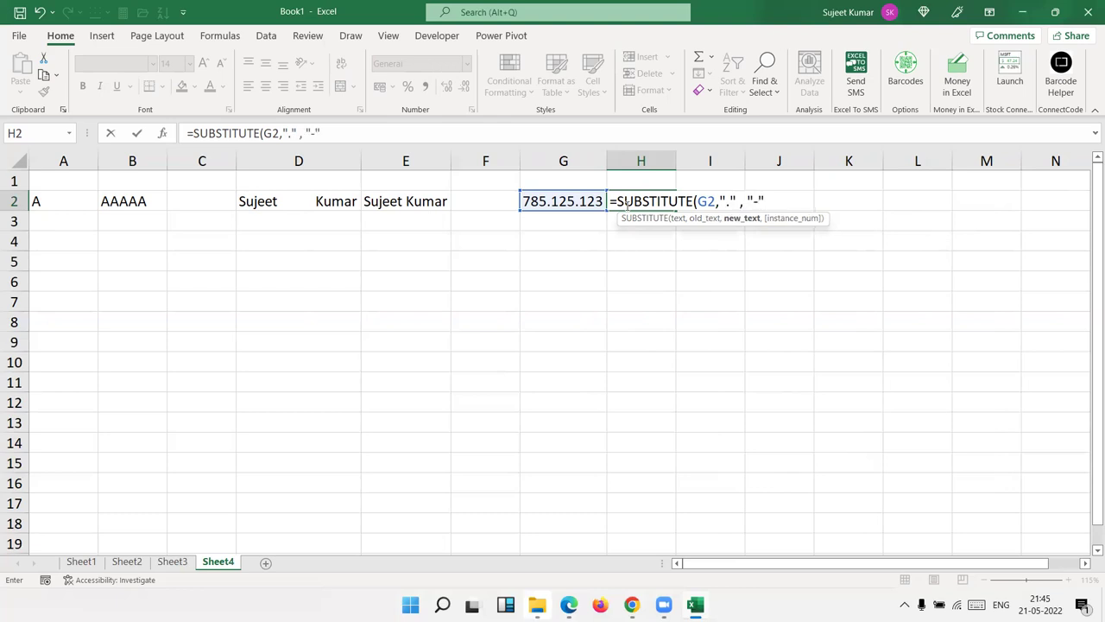
key(Return)
click(627, 203)
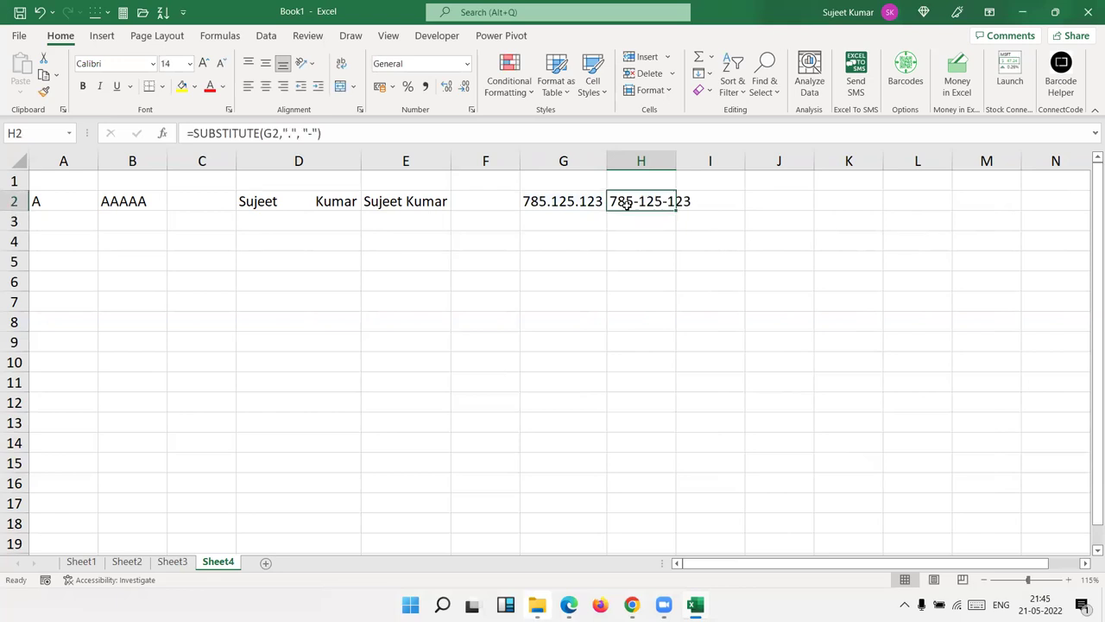
double_click(675, 162)
click(711, 199)
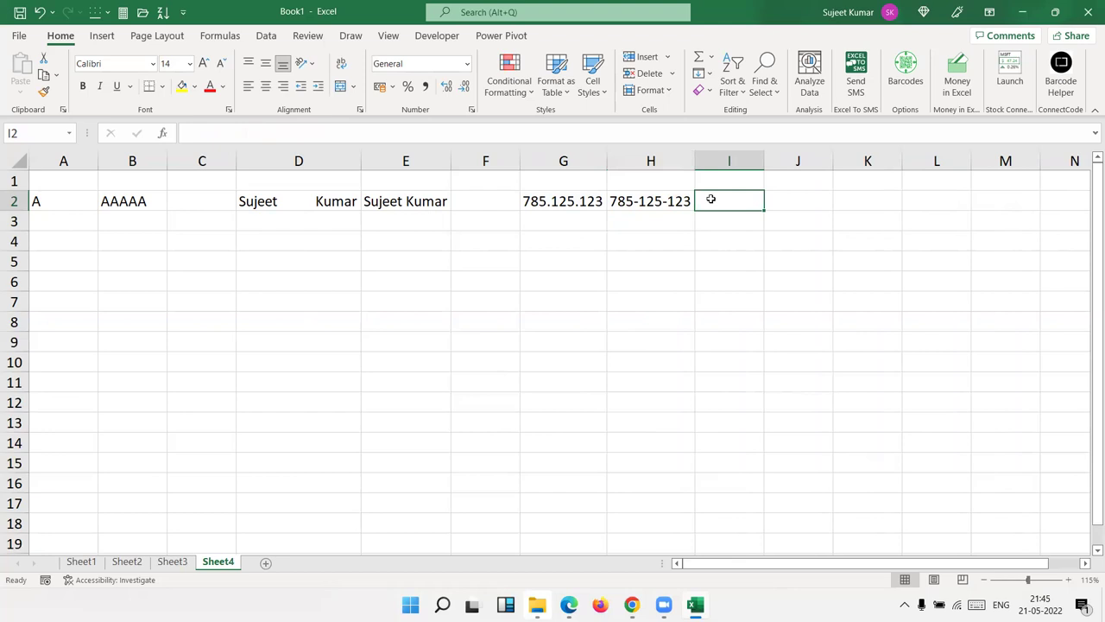
- Enter =RIGHT(H2,3) in I2 to return 123
text(=ri)
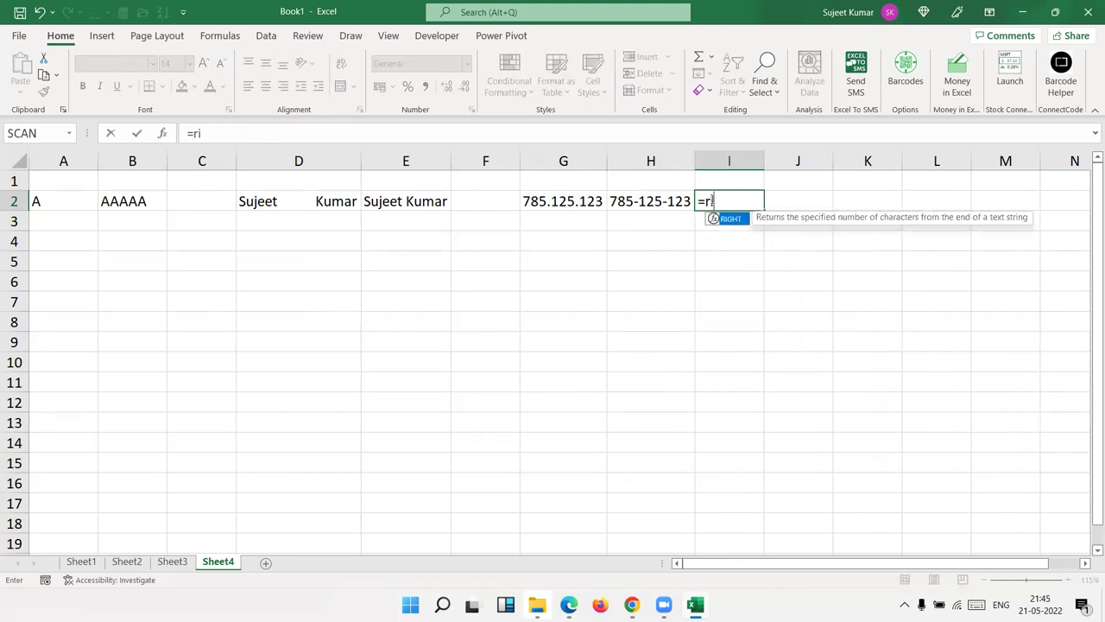
key(Tab)
key(Left)
text(,3)
key(Return)
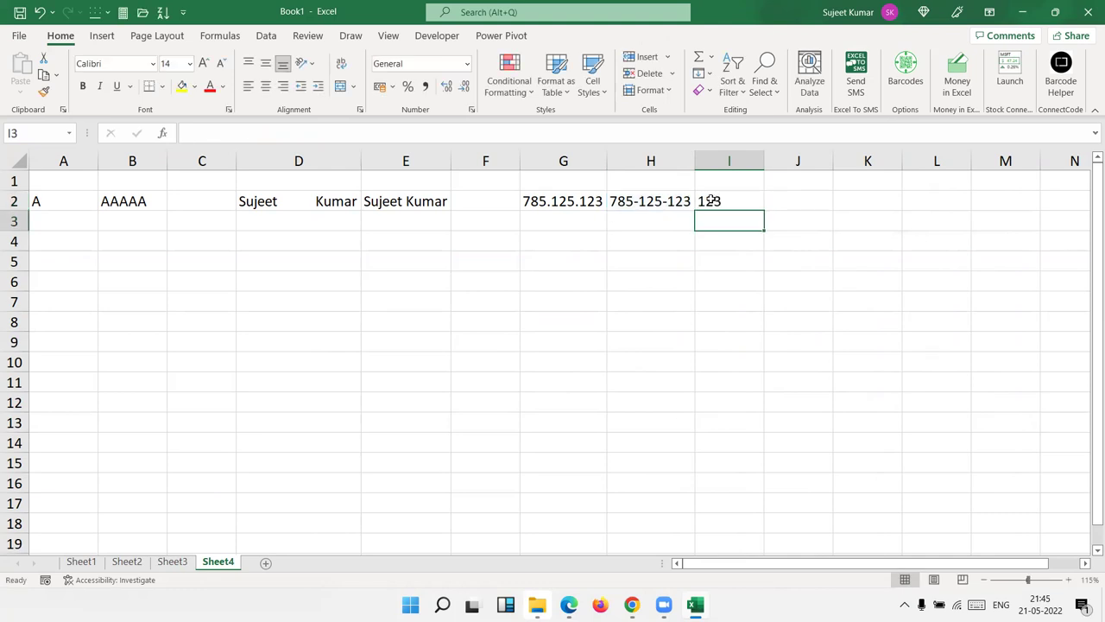
- Review the formulas in B2, E2, G2, H2 and I2 across row 2's examples
click(108, 216)
click(112, 199)
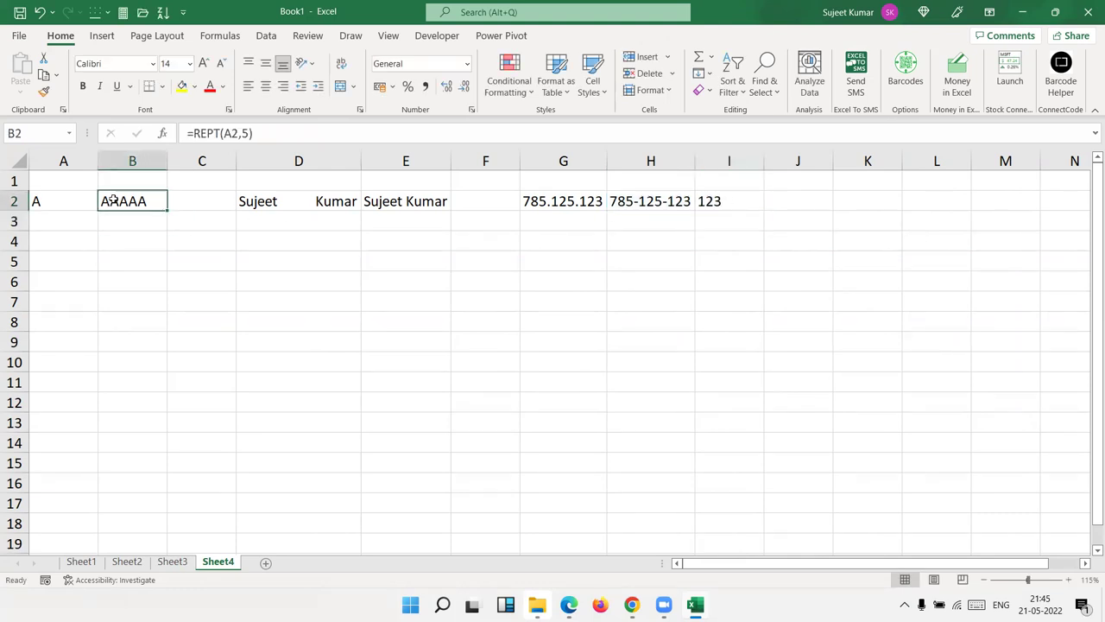
click(377, 200)
click(563, 201)
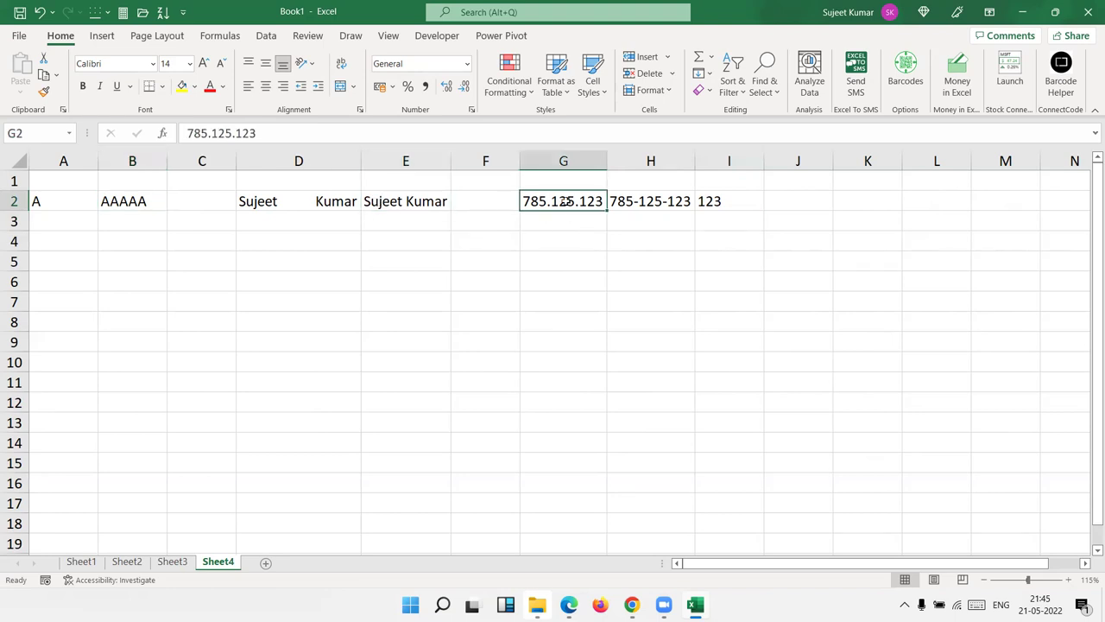
click(627, 204)
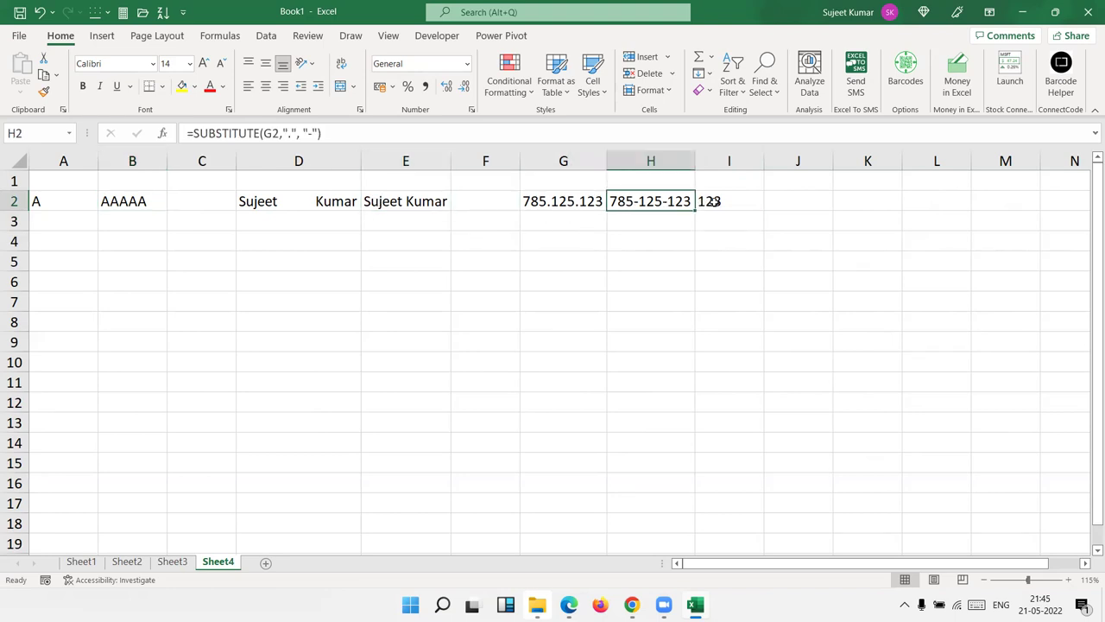
click(714, 201)
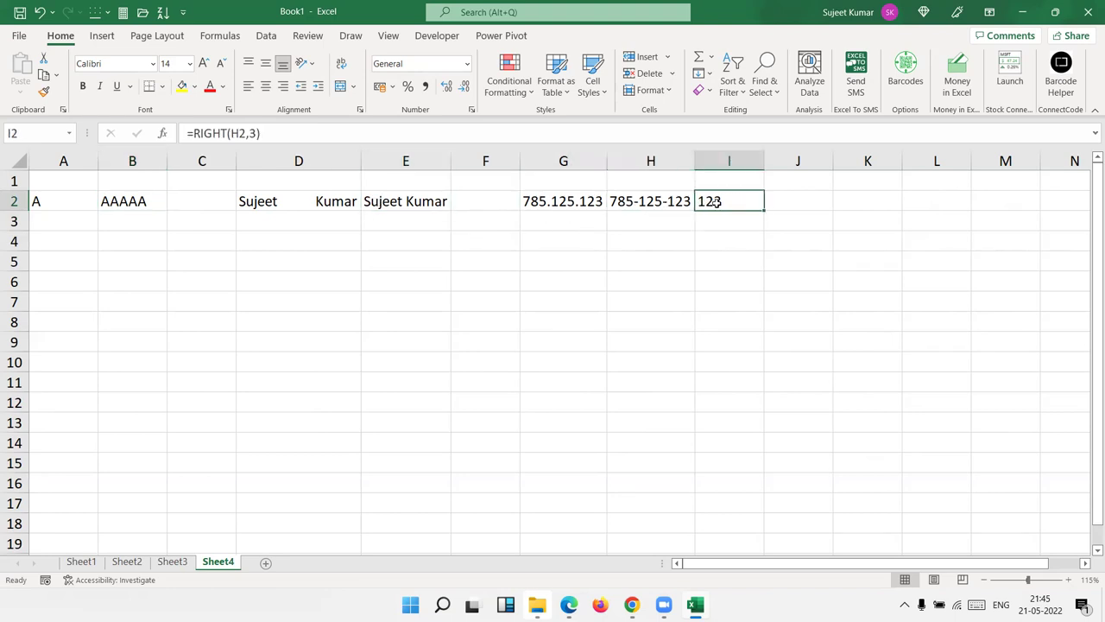
click(91, 263)
drag(69, 201, 721, 202)
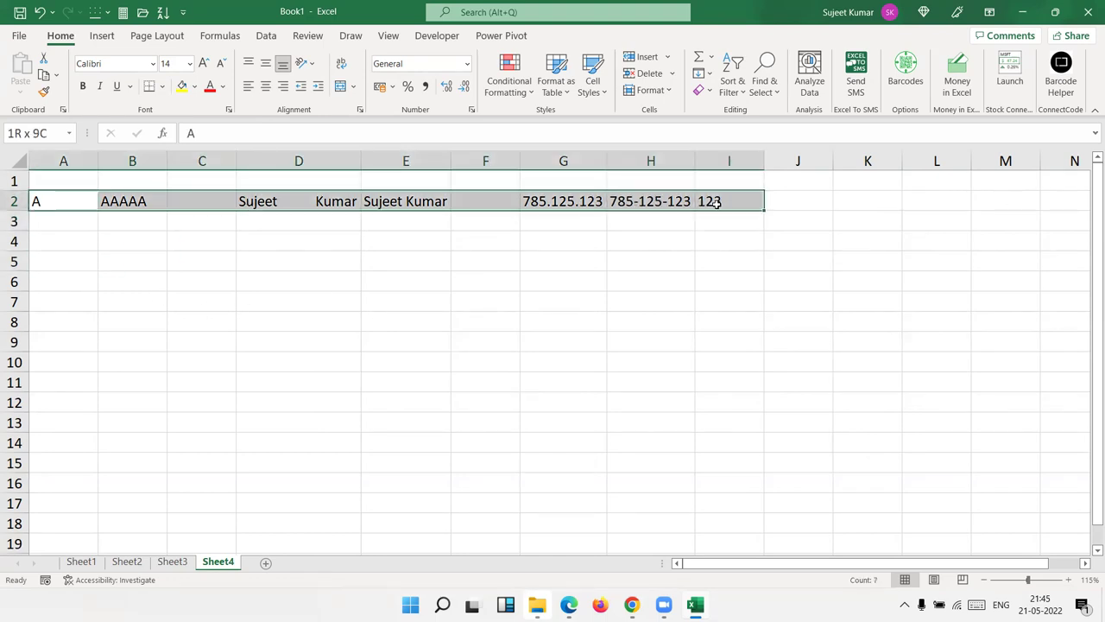
click(63, 262)
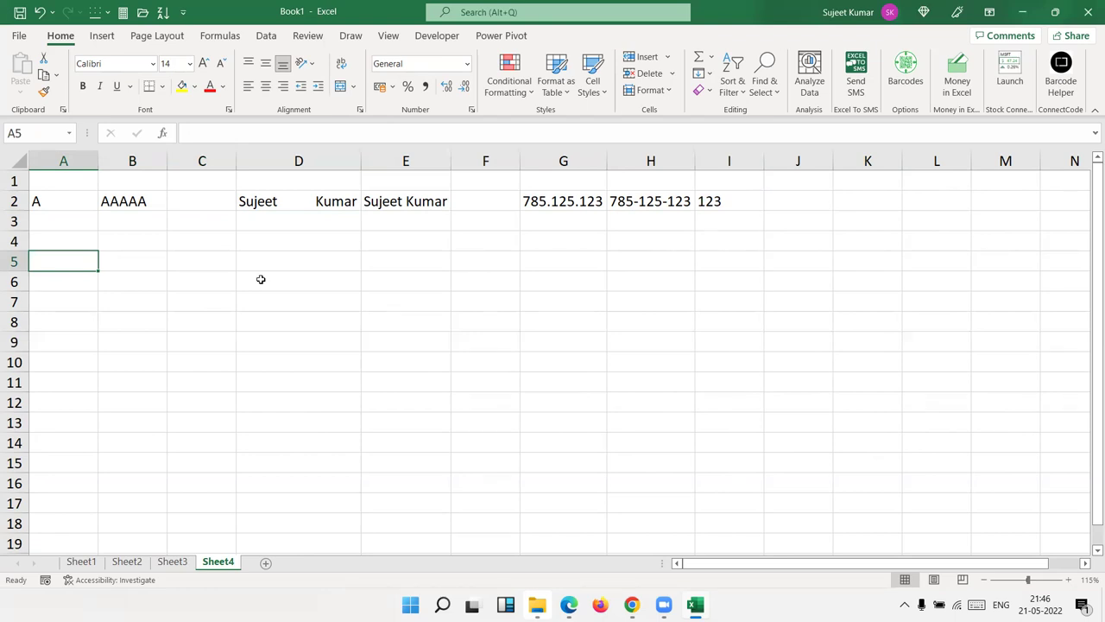
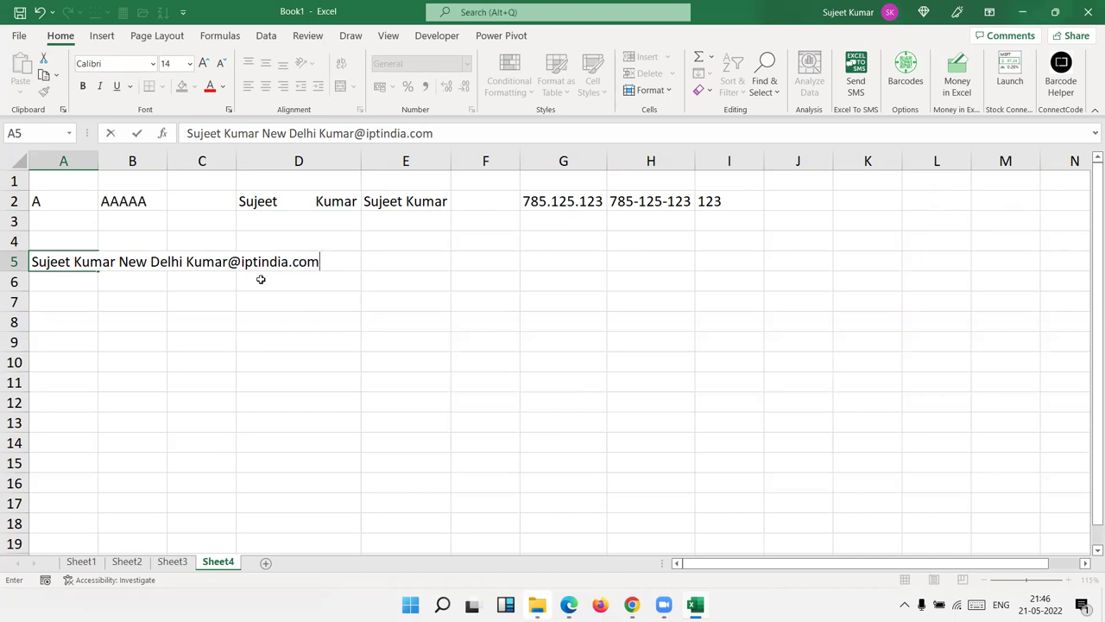
- Type a sentence with a person's name, New Delhi and an e-mail address into A5
key(Return)
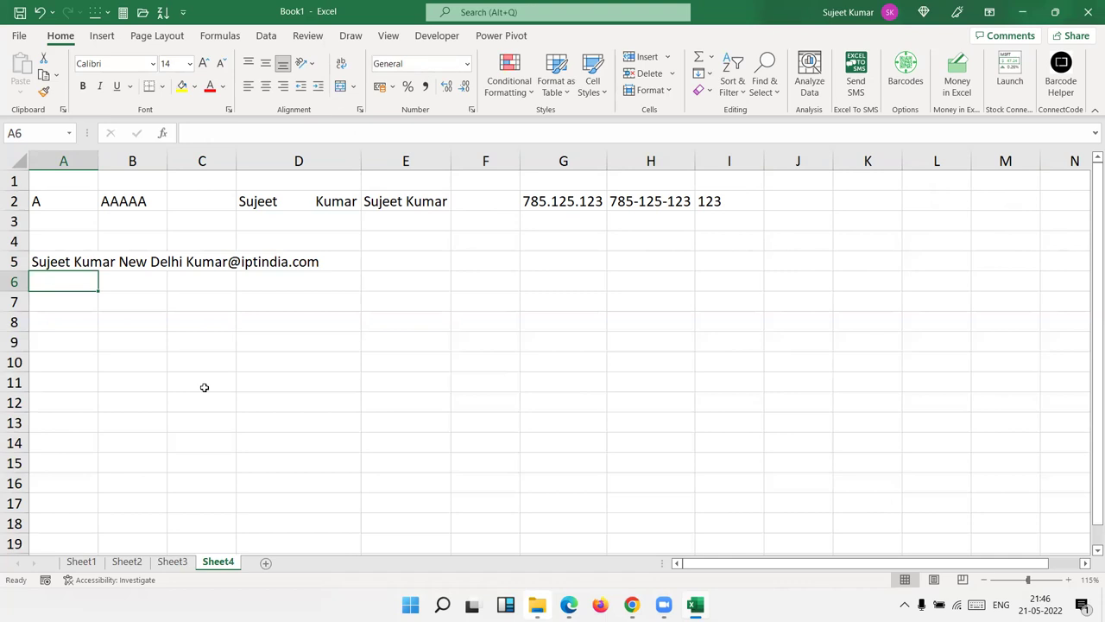
- Enter =RIGHT(A5,16) in B6
key(Right)
text(=)
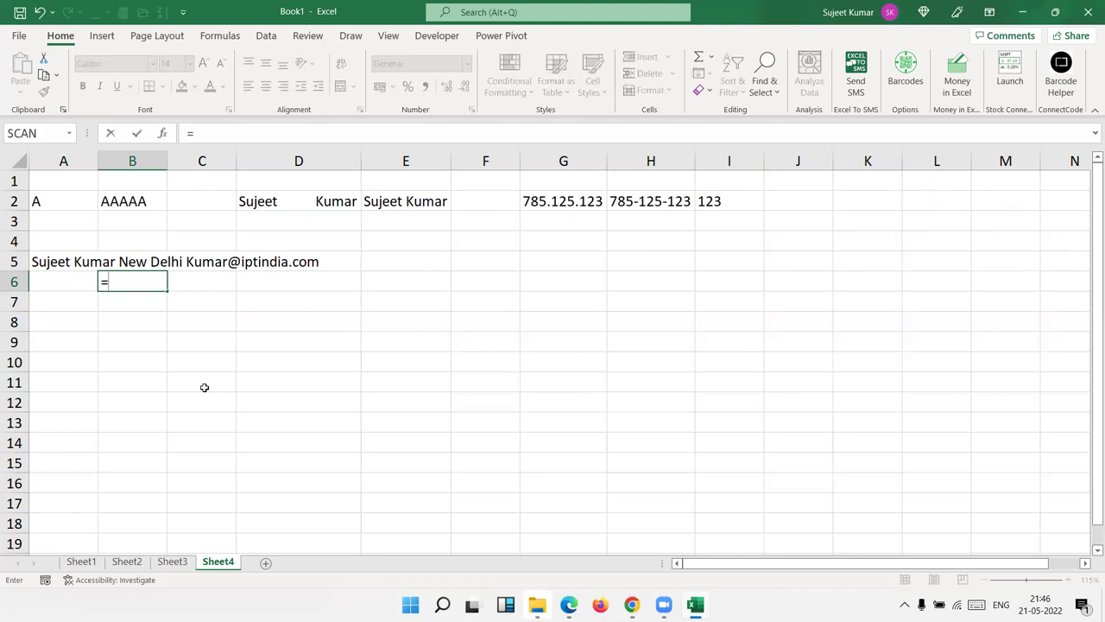
text(ri)
key(Tab)
key(Up)
key(Left)
text(,)
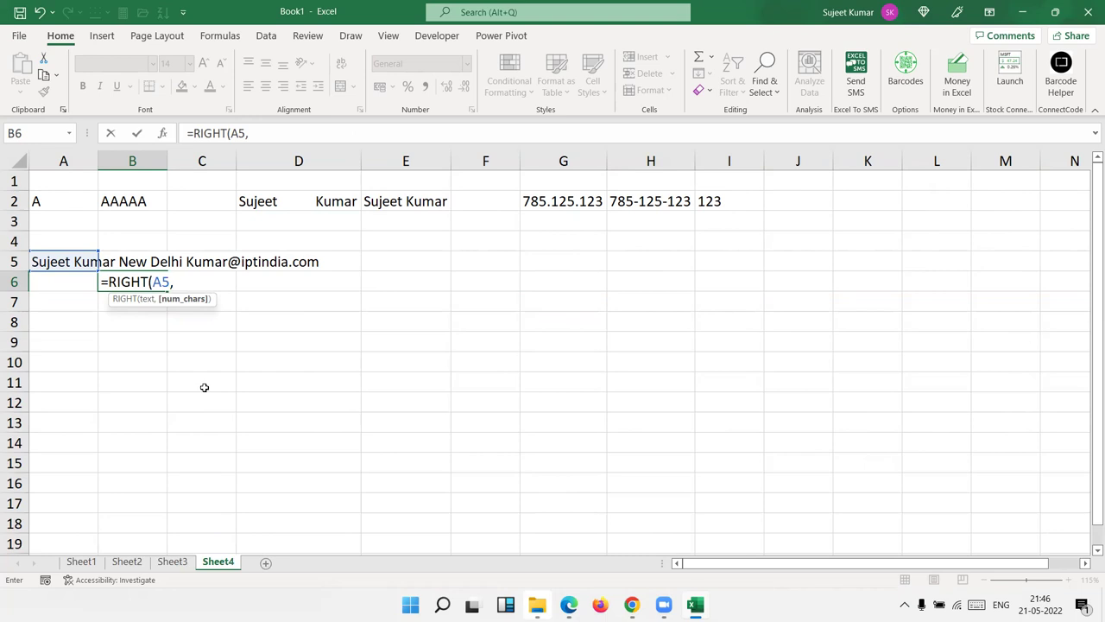
text(16)
key(Return)
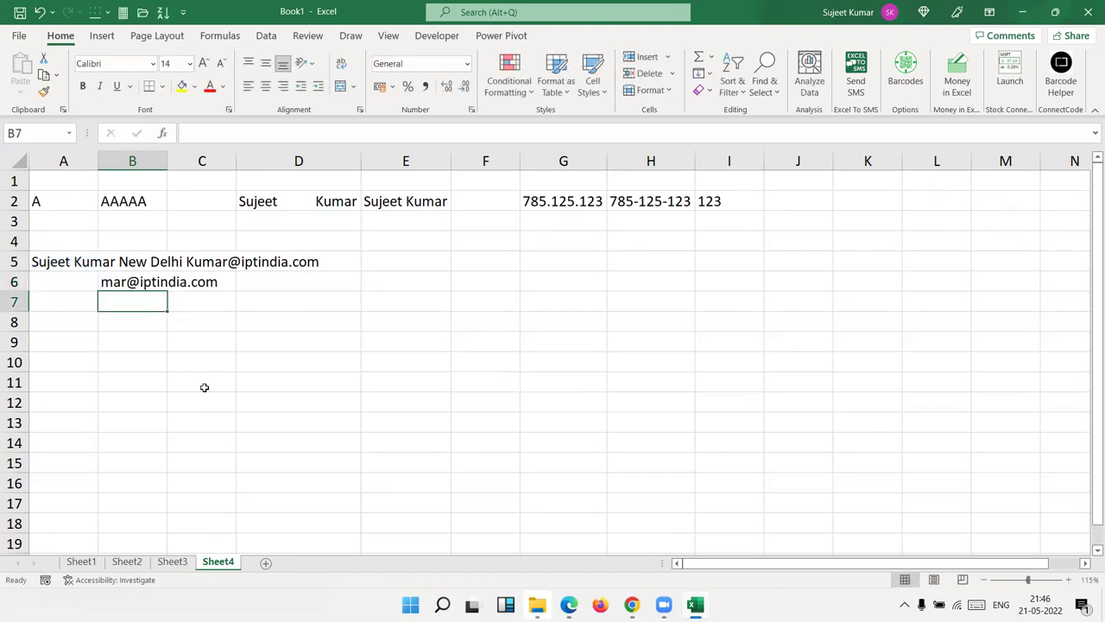
- Change B6's character count to 18 so it returns the whole e-mail address
key(Up)
click(260, 130)
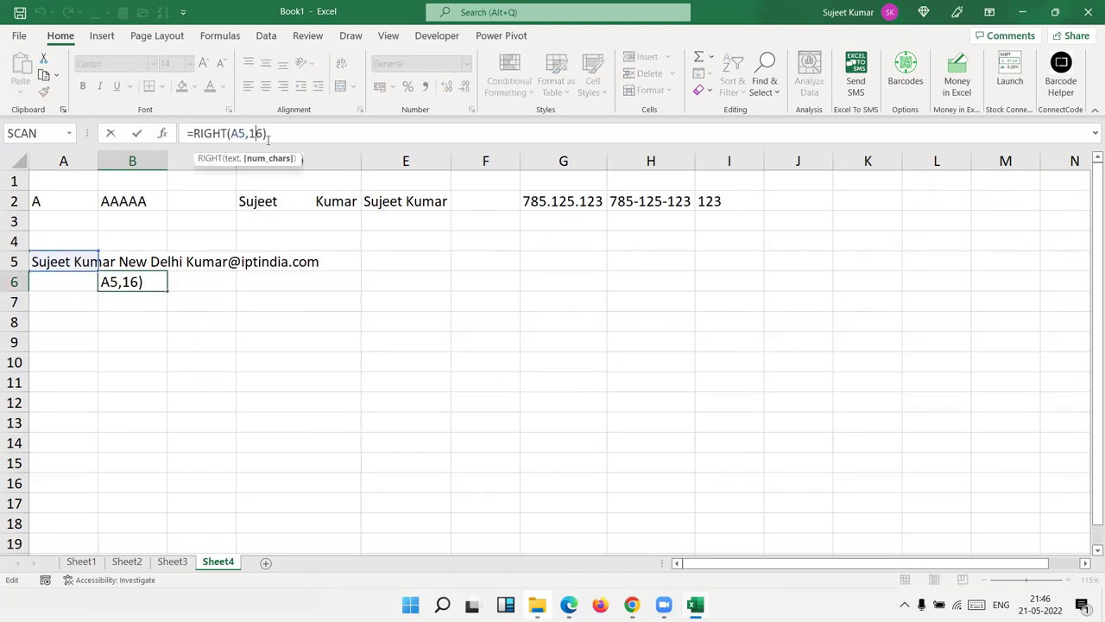
key(Delete)
text(8)
key(Return)
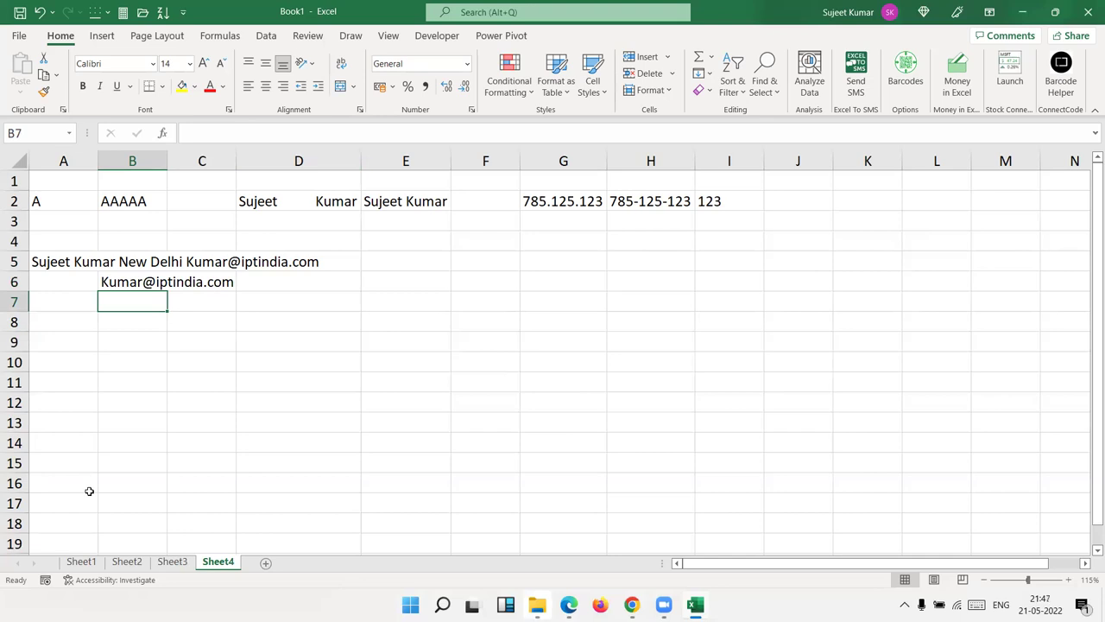
key(Up)
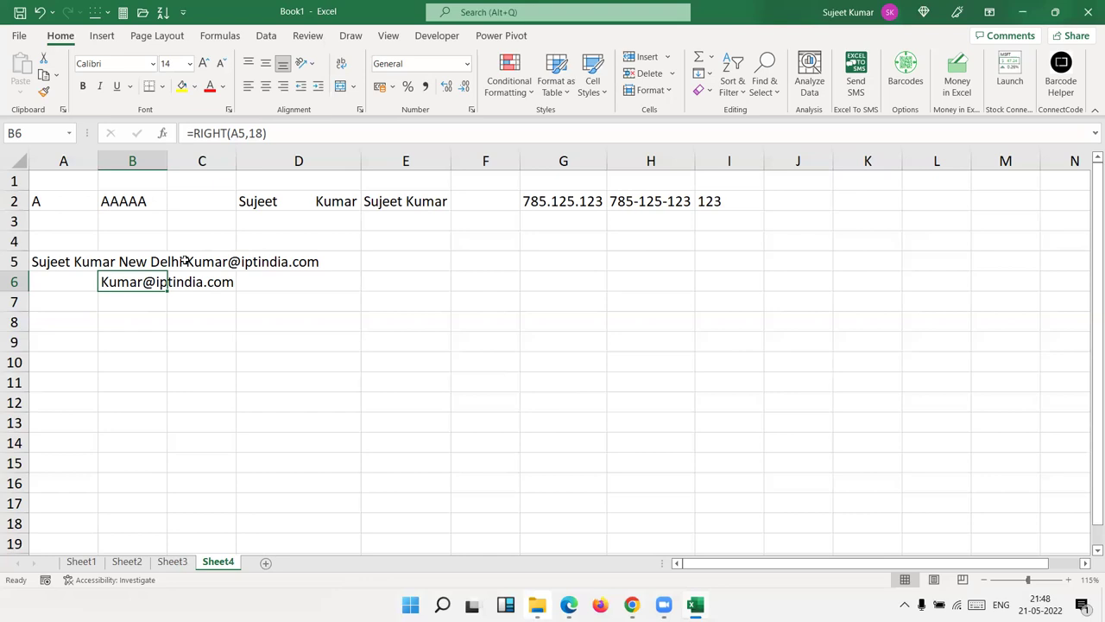
click(143, 307)
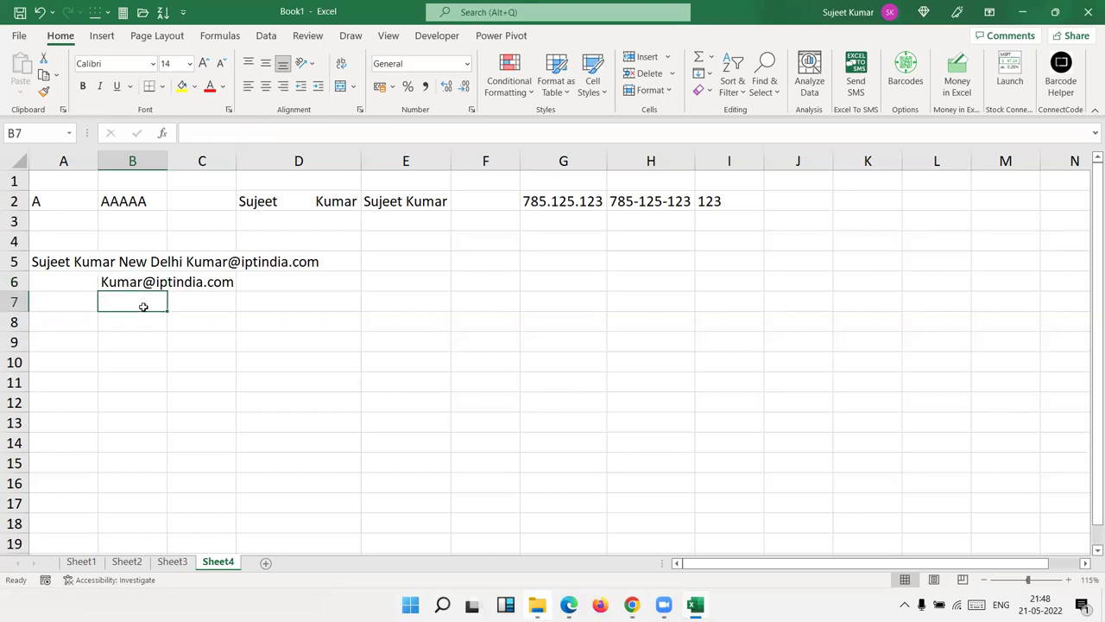
text(=find)
key(Tab)
text(" ",)
click(79, 259)
text(,2)
key(Return)
key(Up)
drag(76, 202, 696, 202)
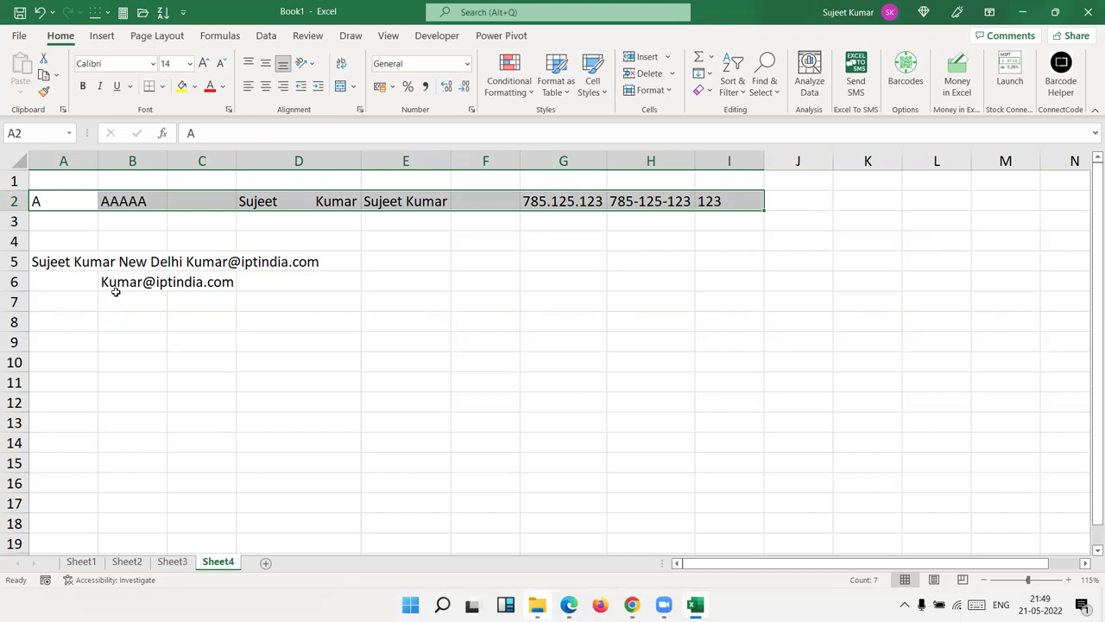
drag(112, 297, 150, 281)
- Replace B6 with =SUBSTITUTE(A5," ",REPT(" ",99)), padding each space to 99 spaces
click(149, 281)
key(Delete)
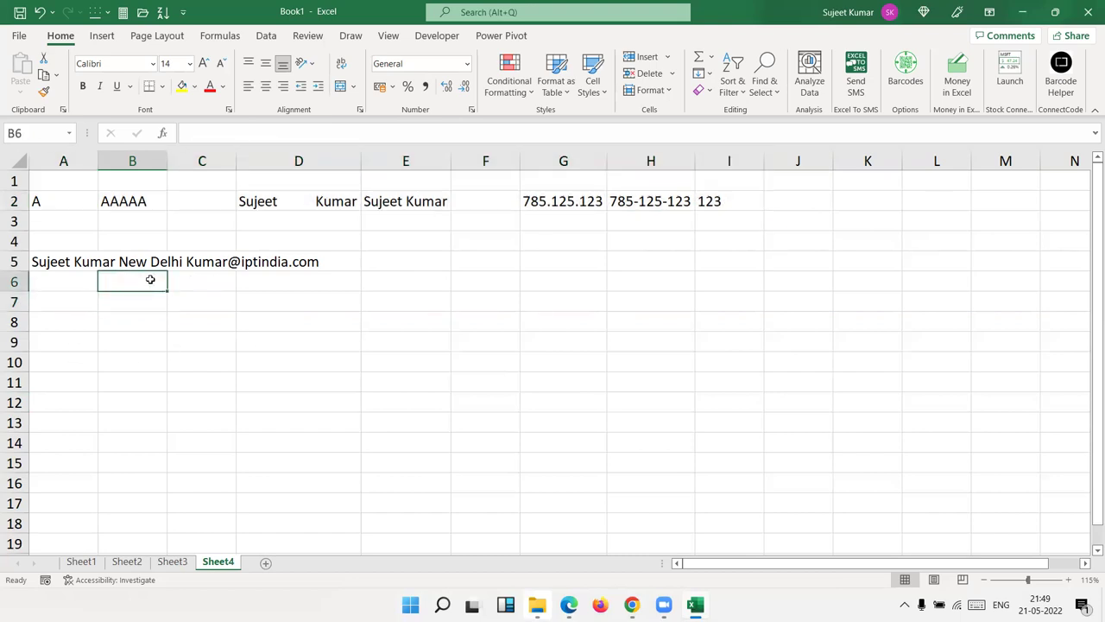
text(=sub)
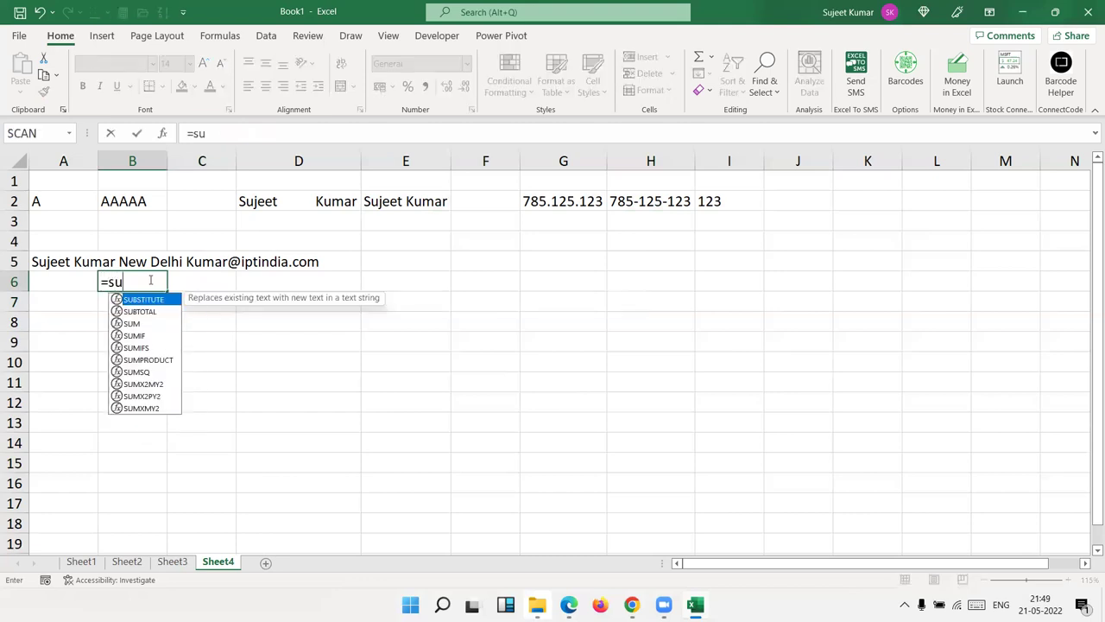
key(Tab)
key(Left)
key(Up)
text(,)
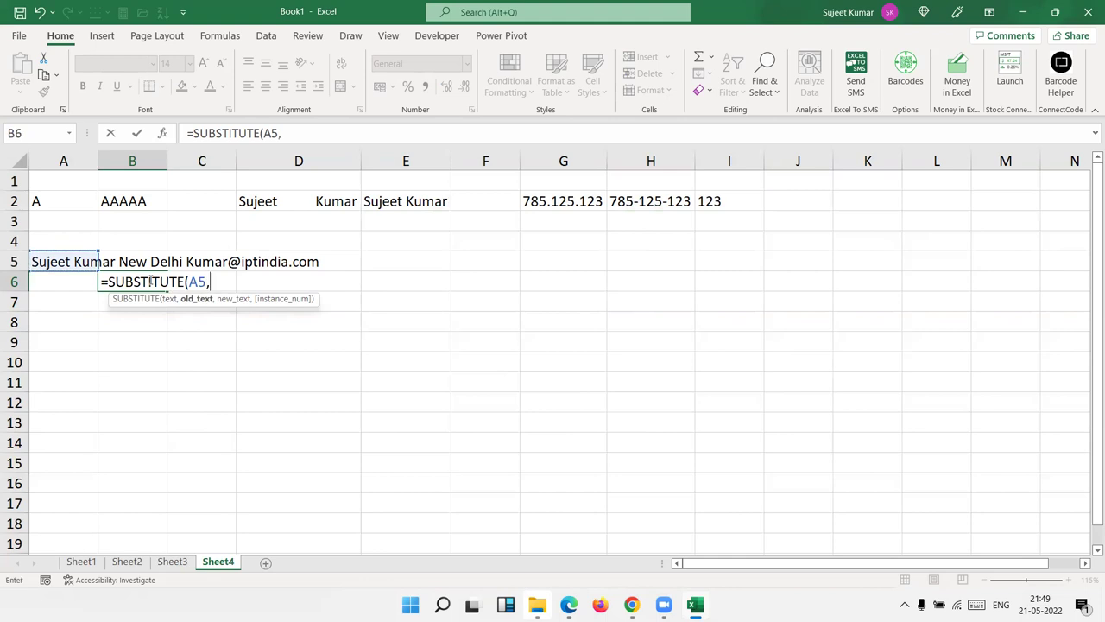
text(" ",rep)
key(Tab)
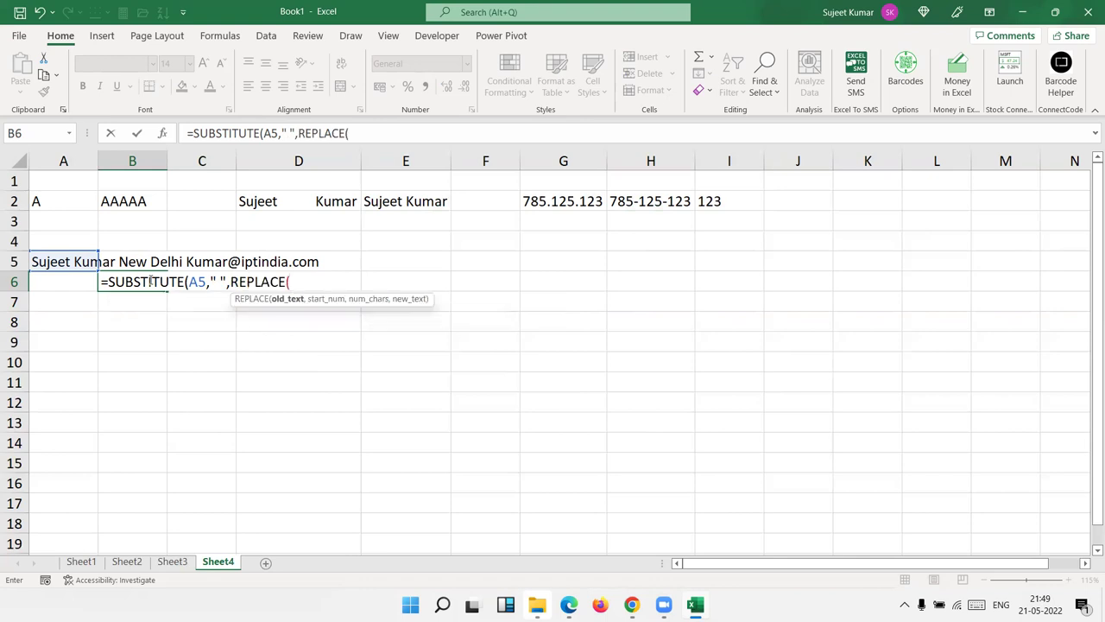
key(BackSpace)
key(BackSpace)
key(BackSpace)
key(BackSpace)
key(BackSpace)
text(t)
key(Tab)
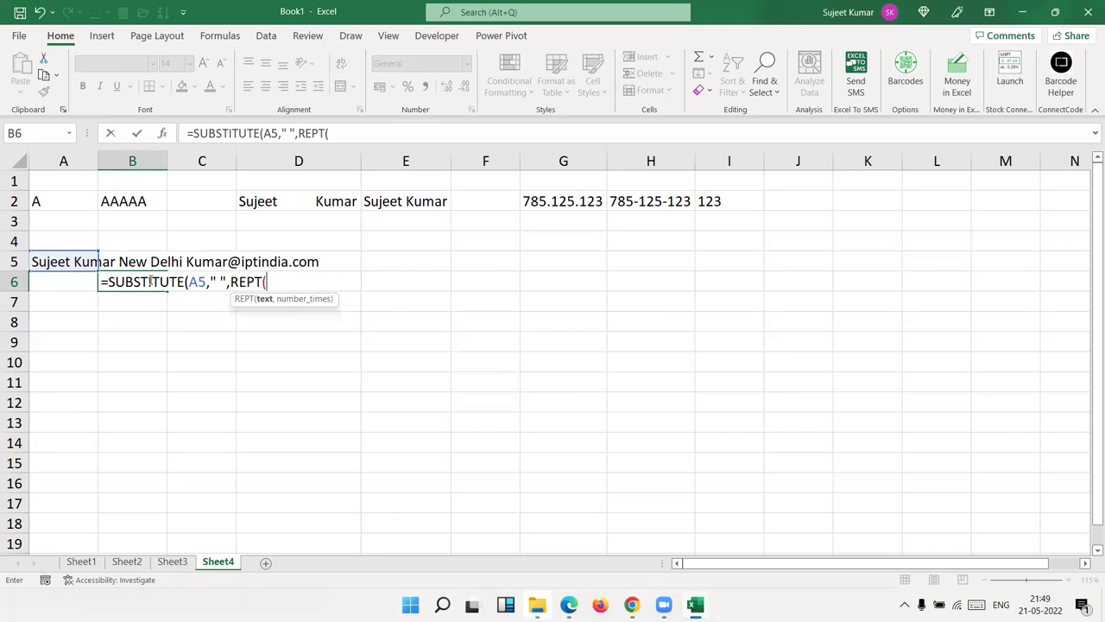
text(" ",99)
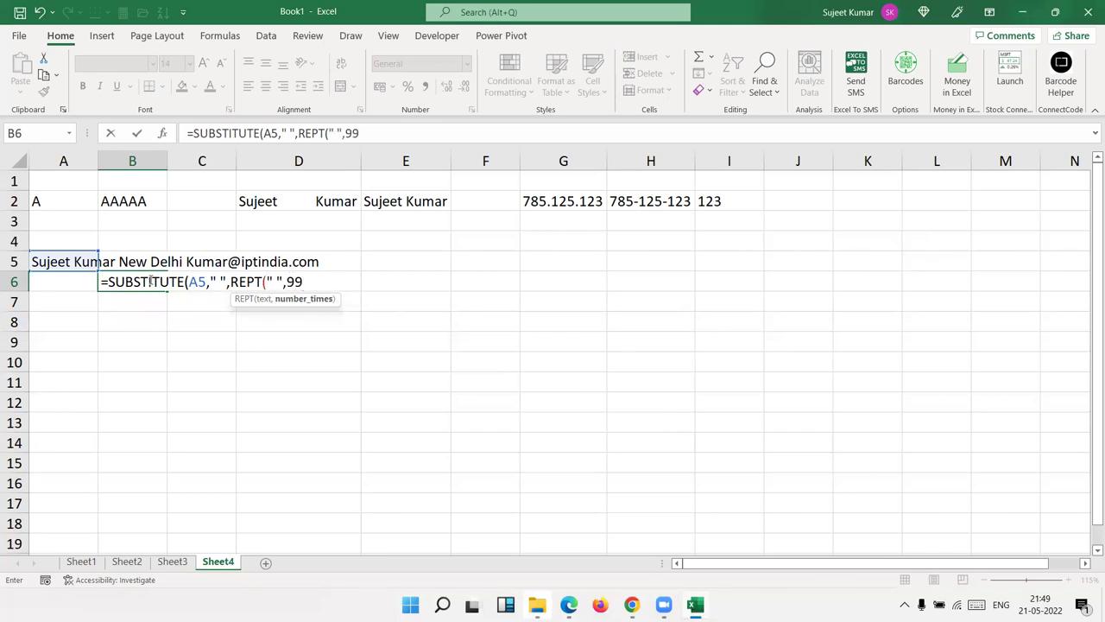
text())
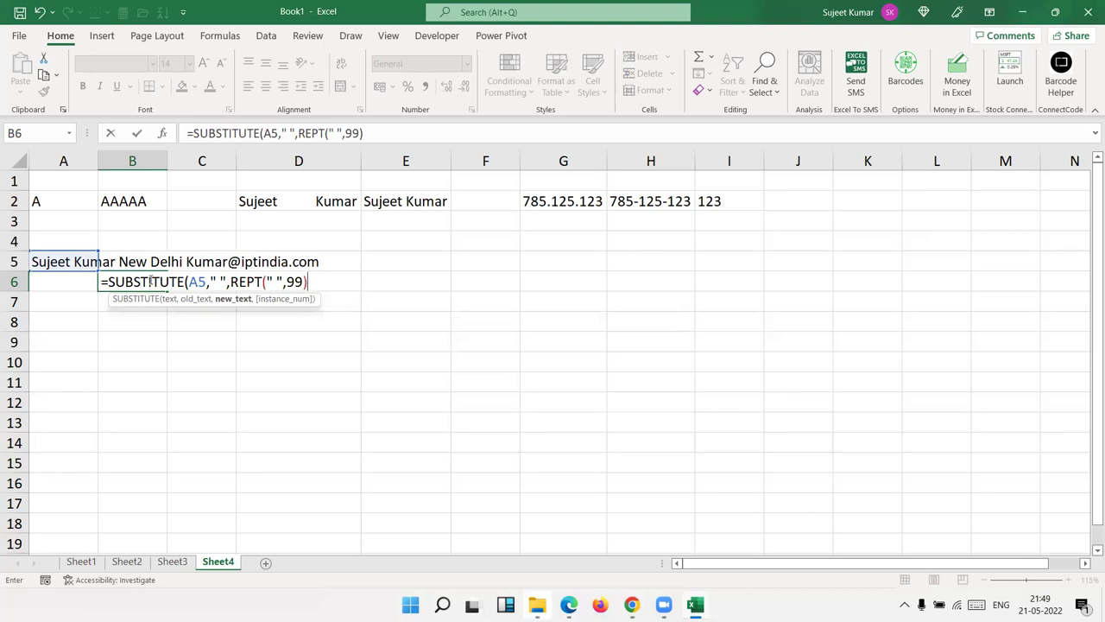
key(Return)
key(Return)
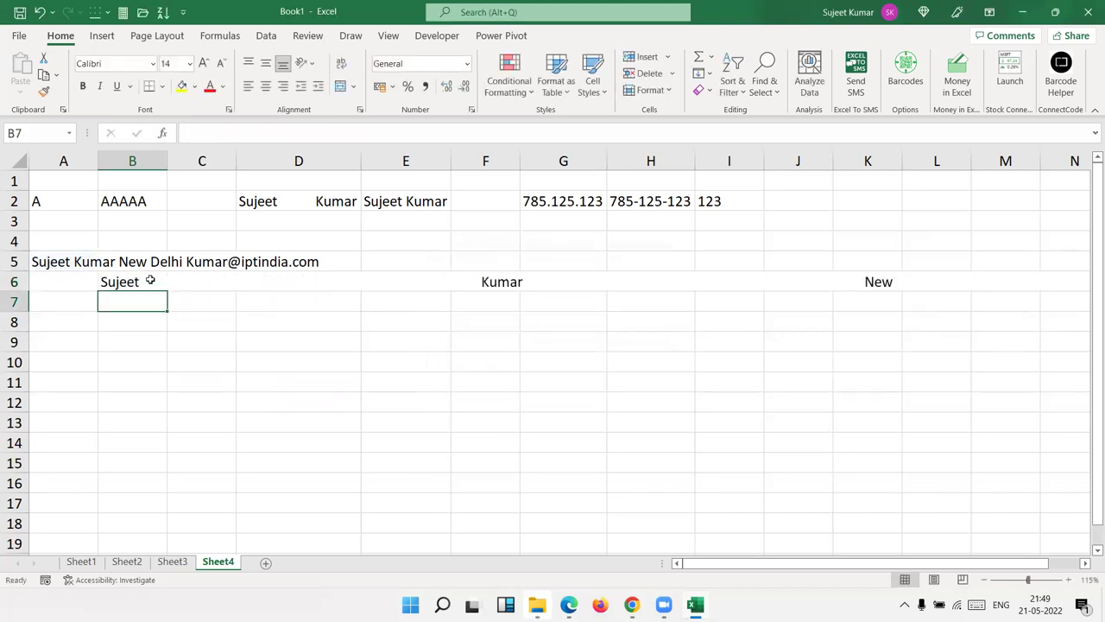
click(150, 281)
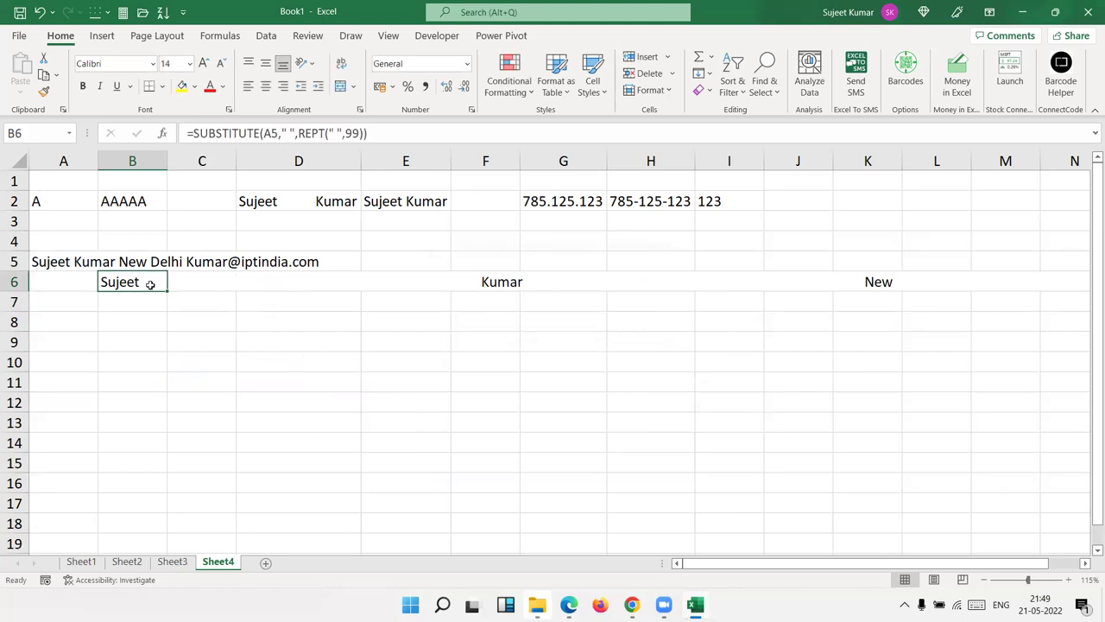
click(201, 354)
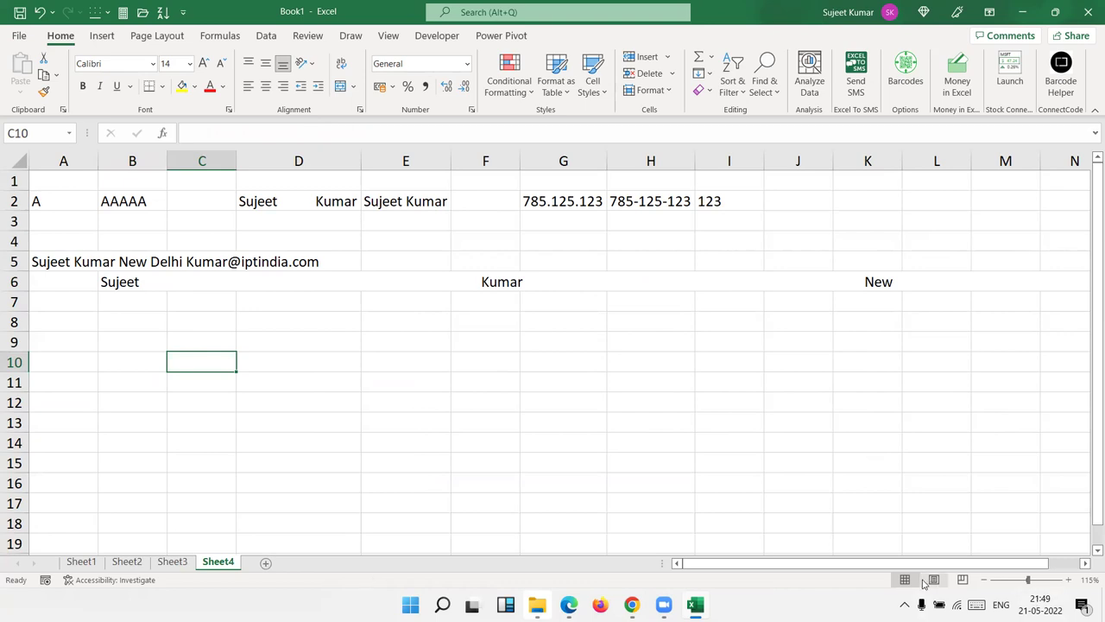
click(1085, 562)
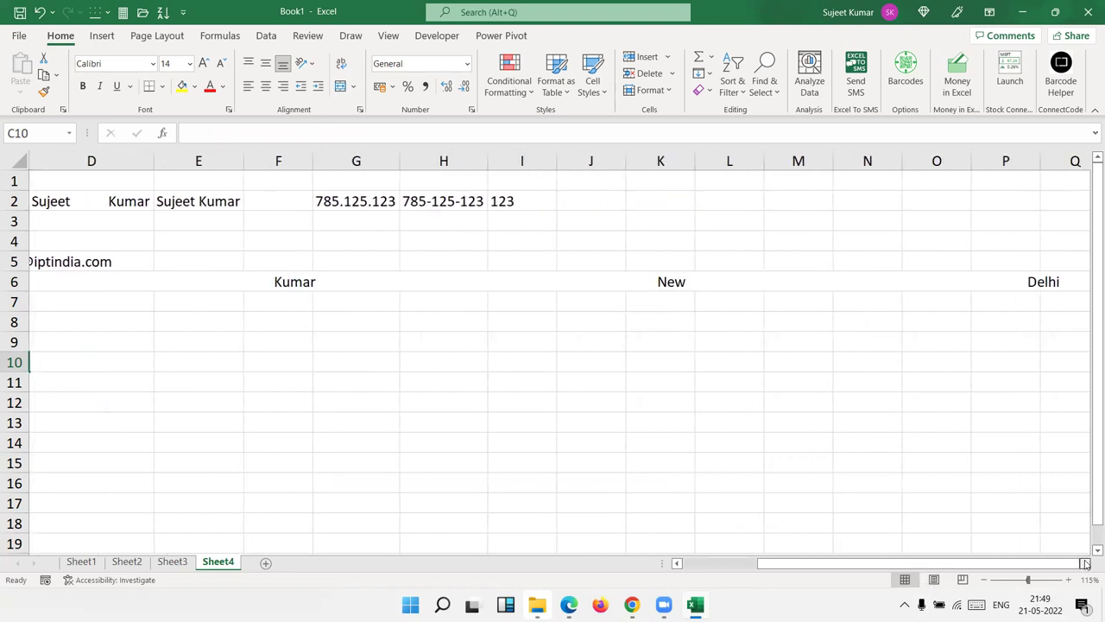
click(1085, 563)
drag(1027, 565, 599, 569)
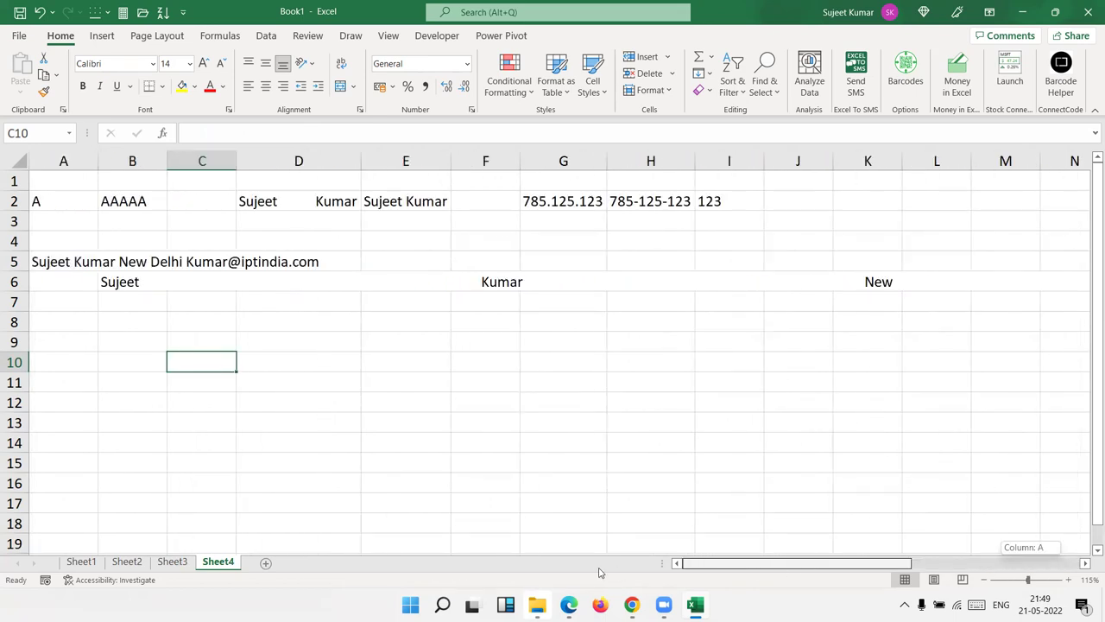
click(152, 319)
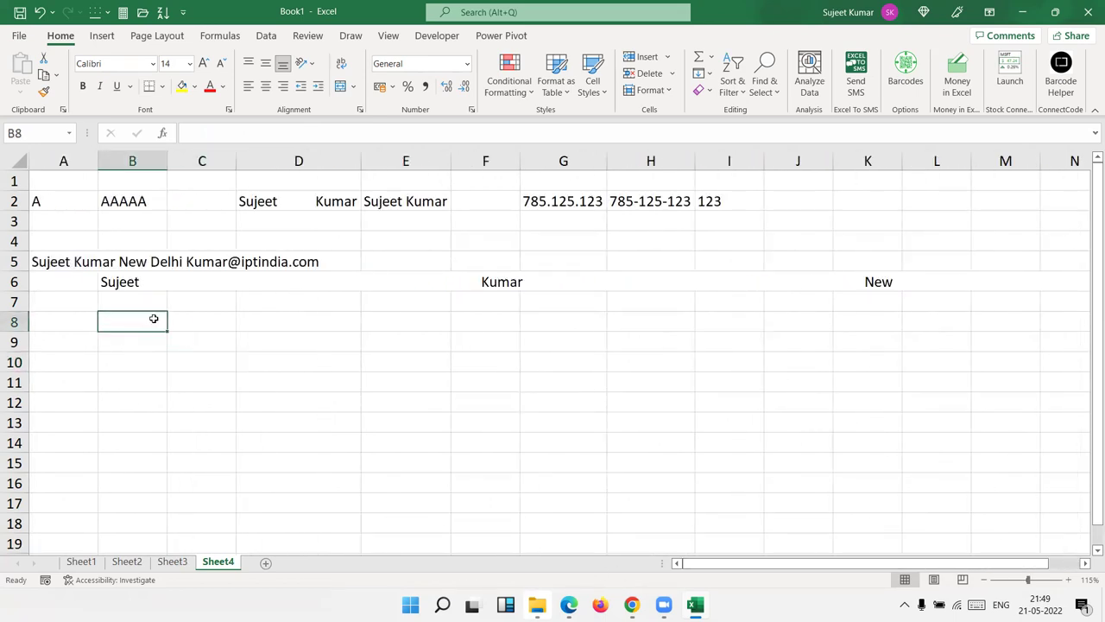
- Enter =RIGHT(B6,99) in B7 to get the space-padded e-mail address
key(Up)
text(=)
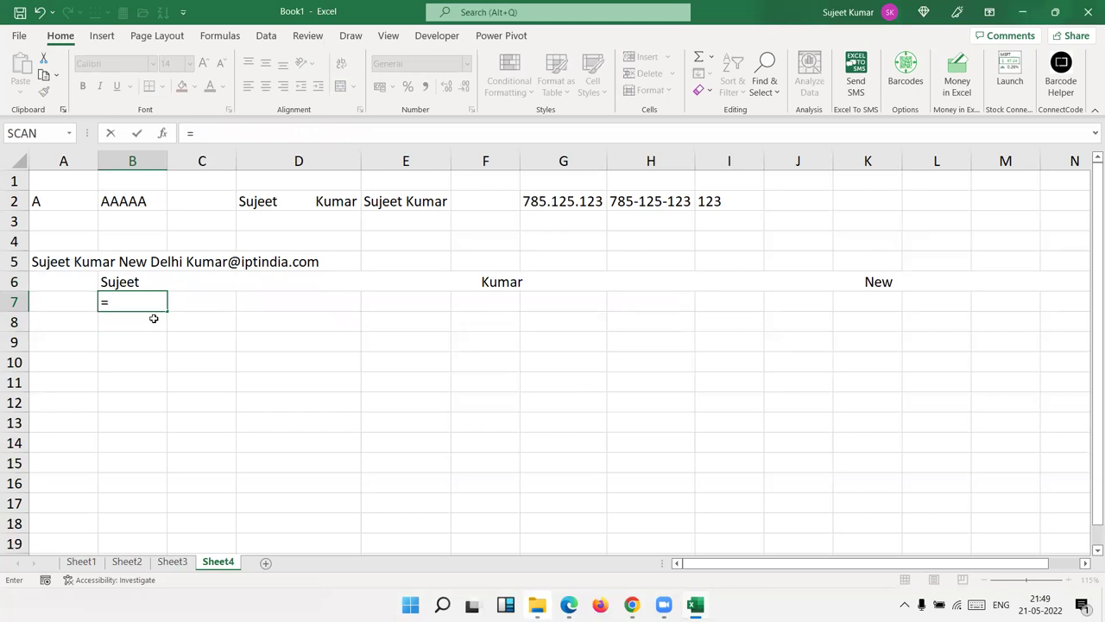
text(re)
key(BackSpace)
text(i)
key(Tab)
key(Up)
text(,)
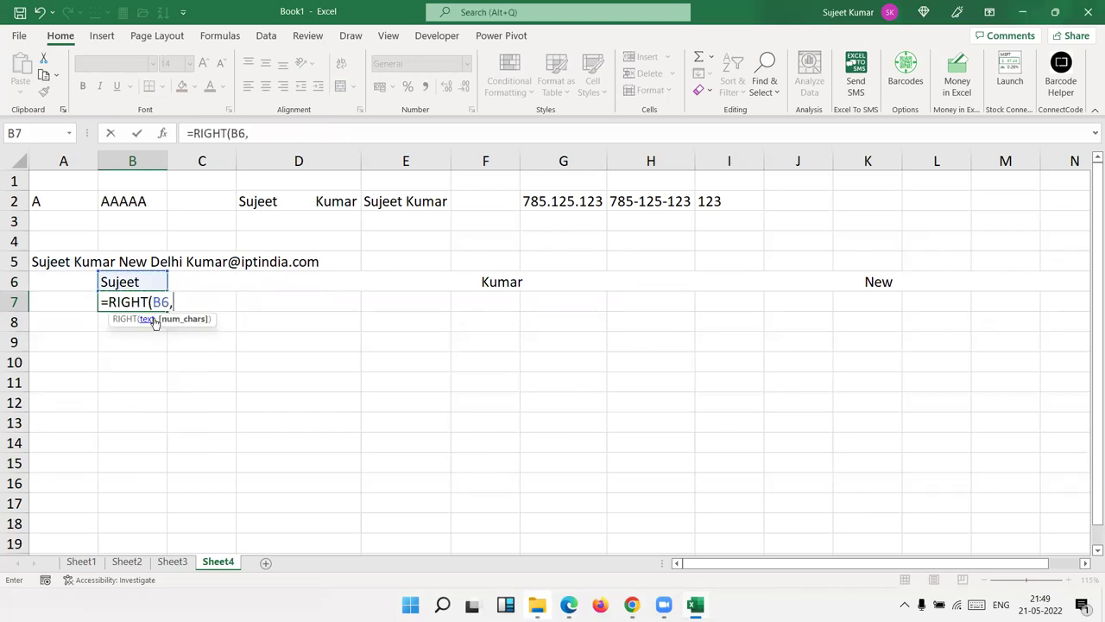
text(99)
key(Return)
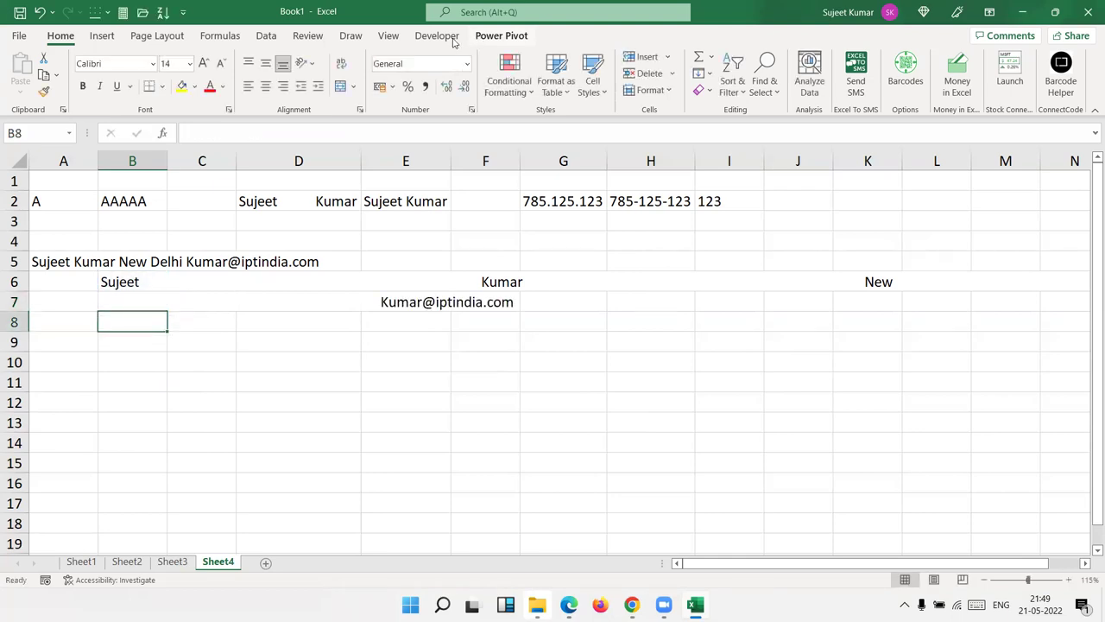
click(138, 300)
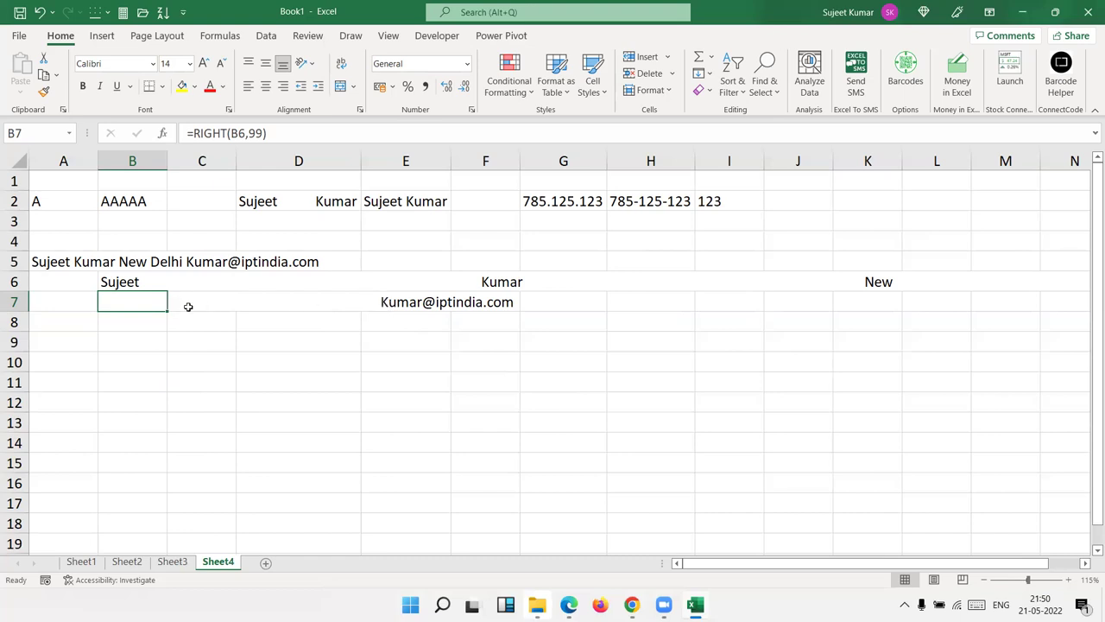
- Look at E2's TRIM formula without changing it
click(417, 201)
double_click(417, 200)
key(Escape)
- Enter =TRIM(B7) in B8 to strip the spaces from the e-mail address
click(115, 320)
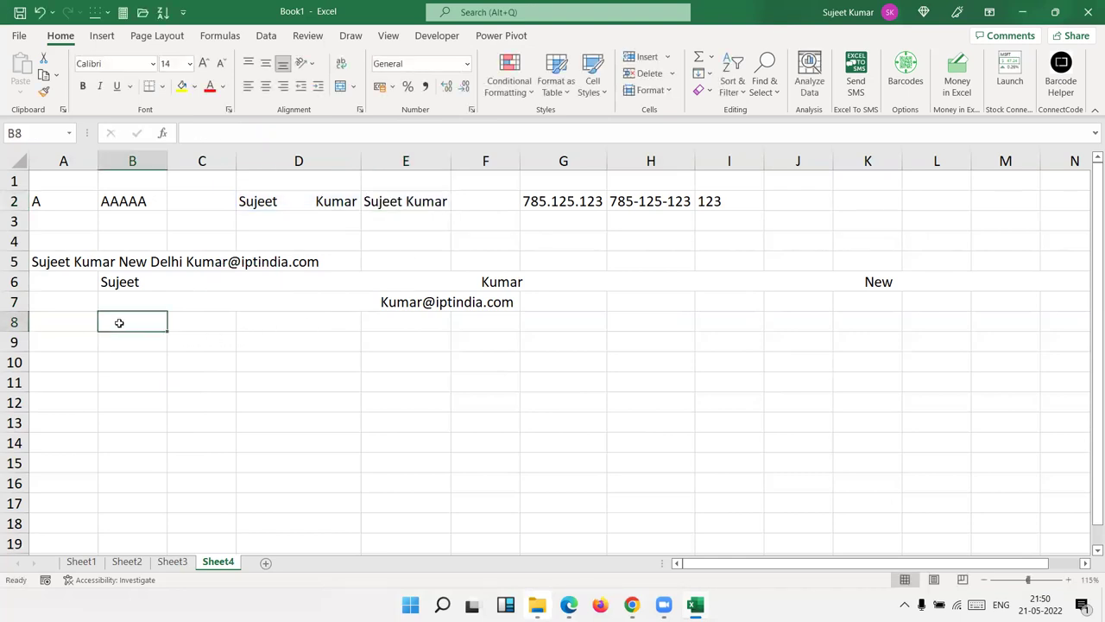
text(=tri)
key(Tab)
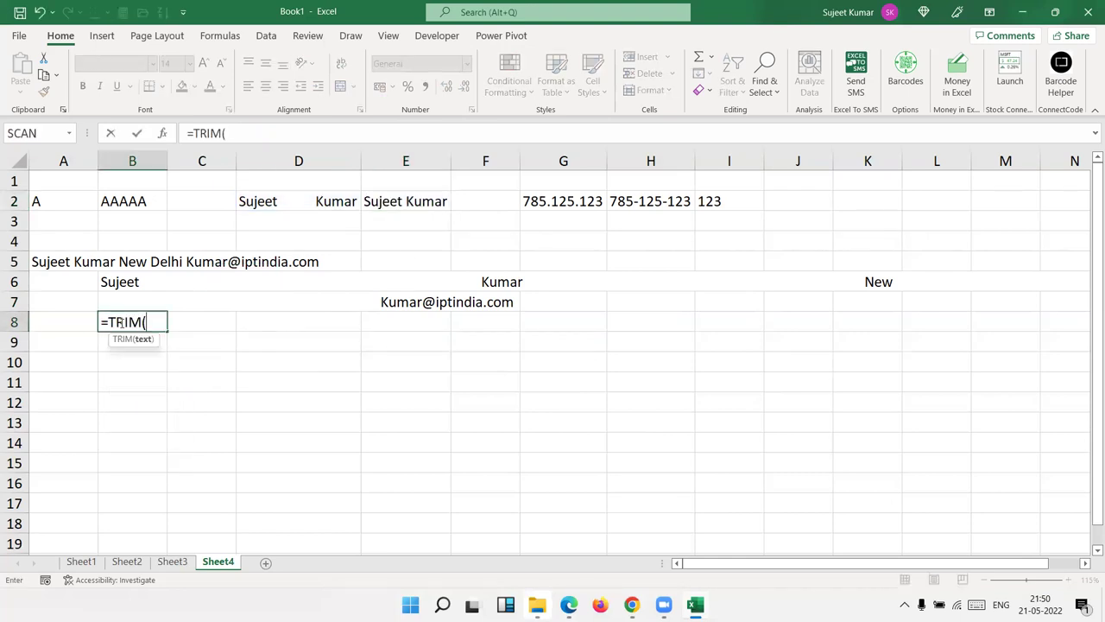
key(Up)
key(Return)
click(121, 322)
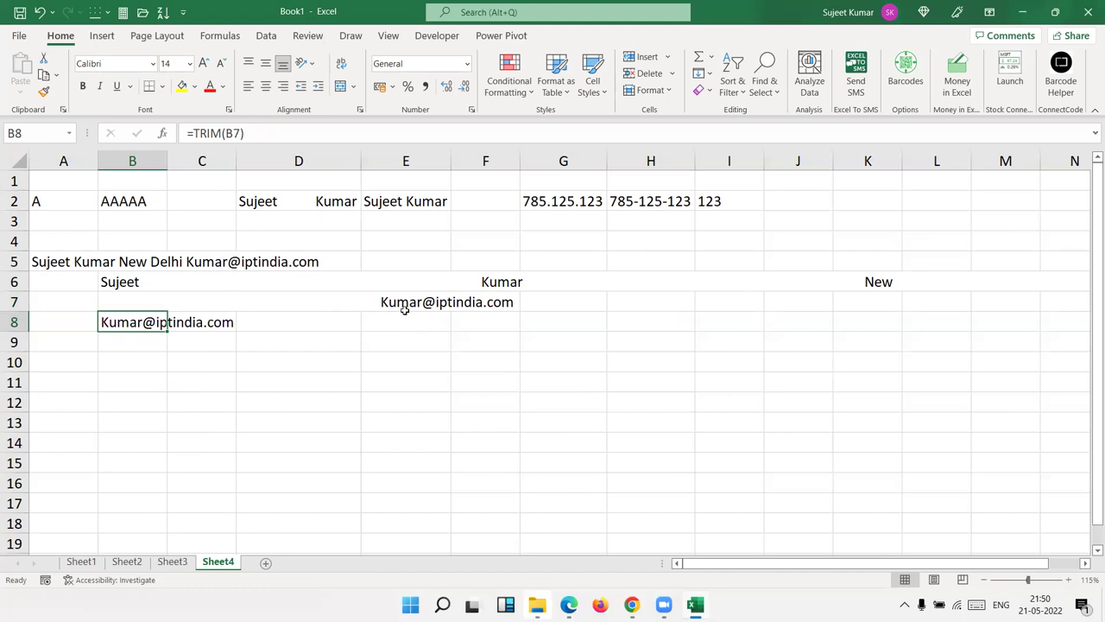
- Enter a combined TRIM(RIGHT(SUBSTITUTE(...," ",REPT(" ",99)))) formula in E5
click(385, 265)
text(=)
text(t)
key(BackSpace)
text(trim(ri)
key(Tab)
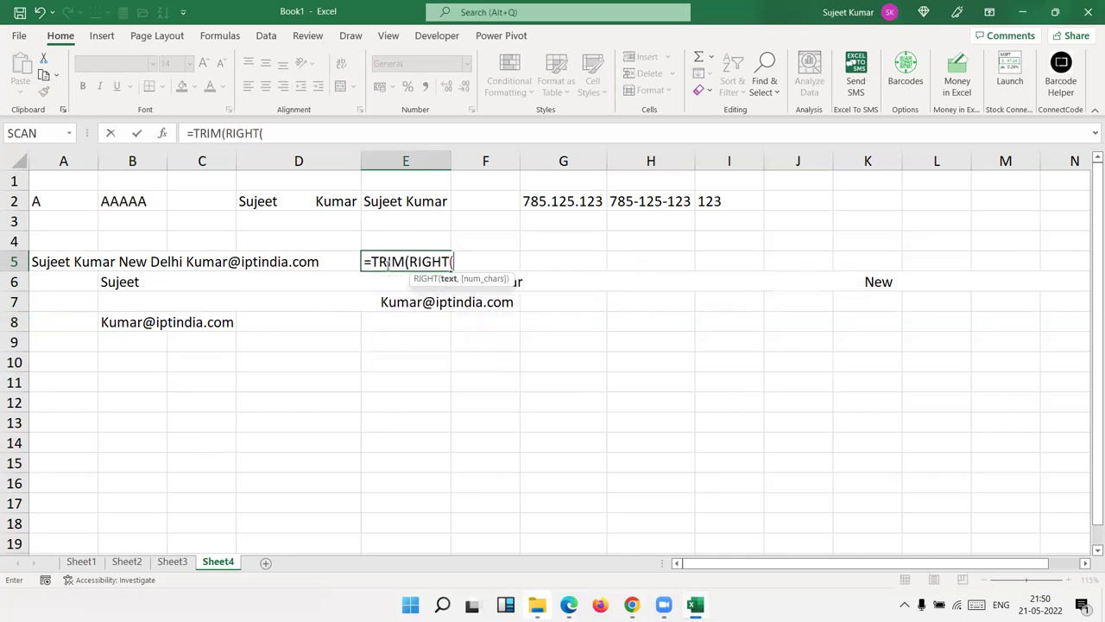
text(sub)
key(Tab)
key(Left)
key(Left)
key(Left)
key(Left)
text(," ",rep)
key(Down)
key(Tab)
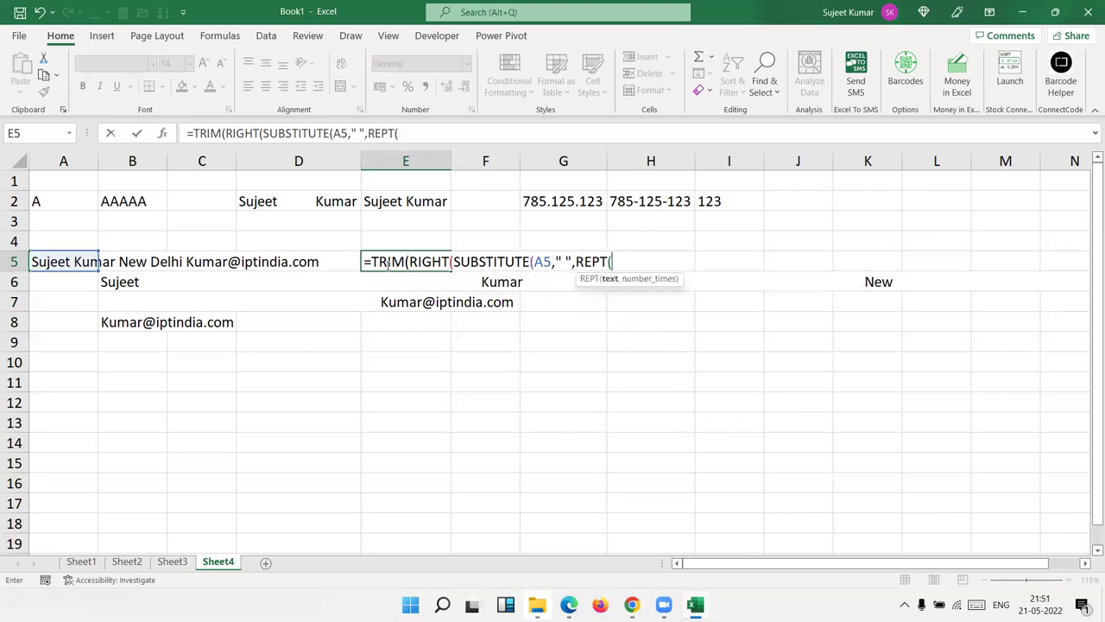
text(" ",99))
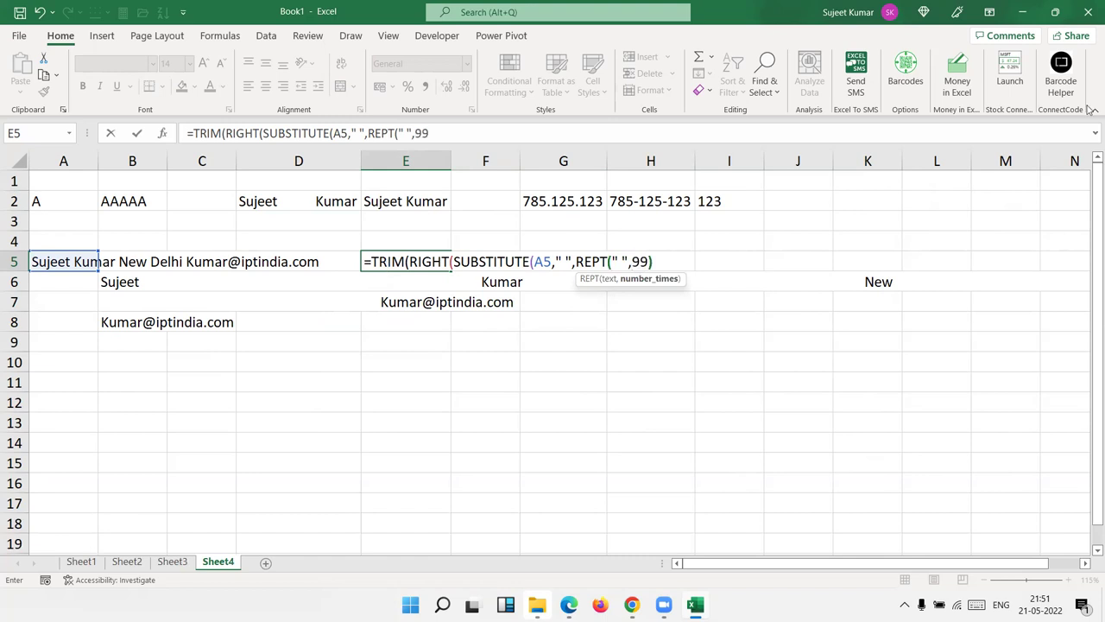
text()))
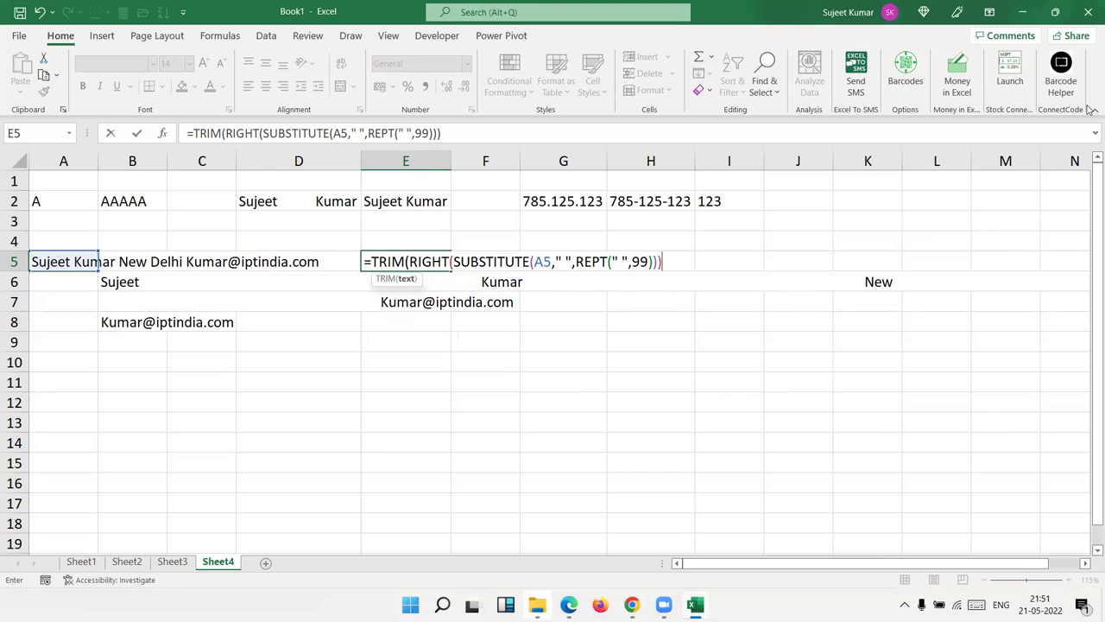
key(Return)
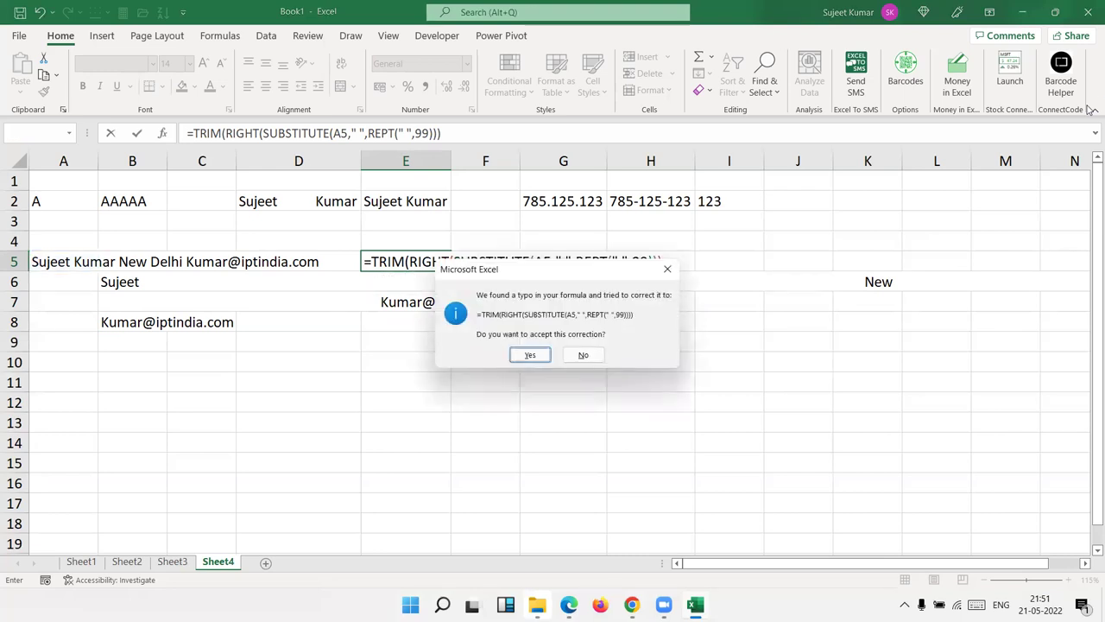
key(Return)
key(Left)
key(Up)
key(Right)
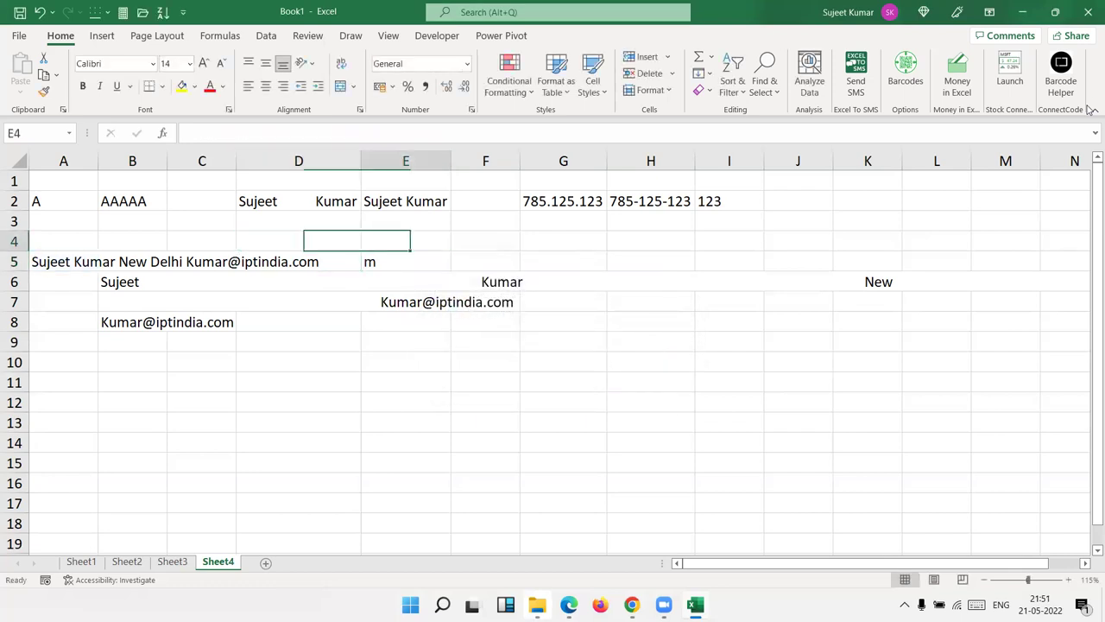
- Add 99 as RIGHT's character count in E5's formula to return the e-mail address
double_click(393, 259)
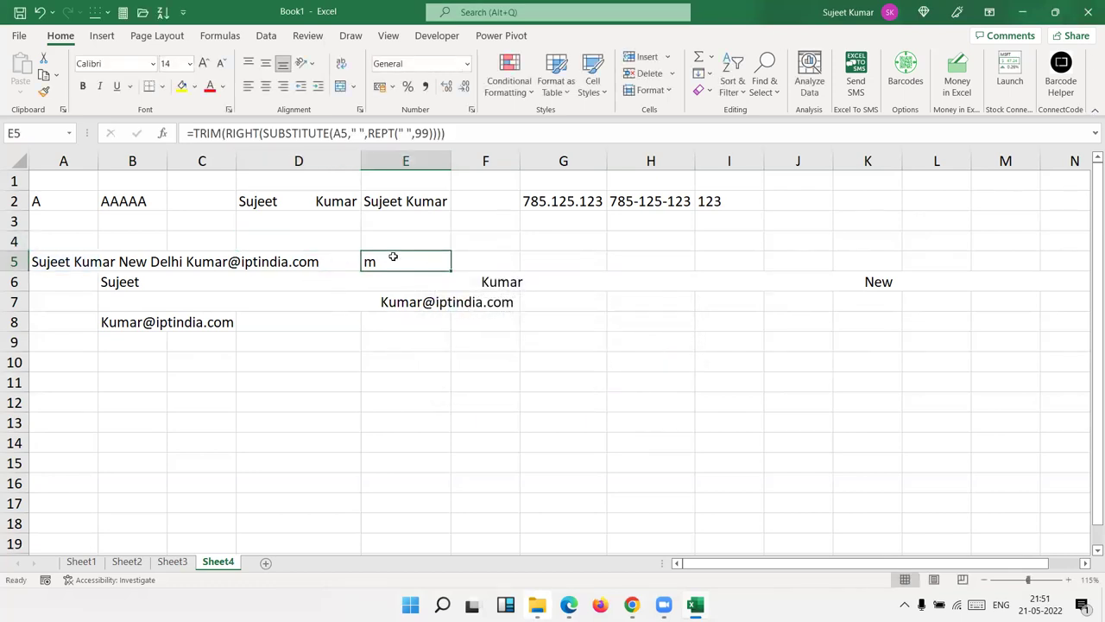
click(423, 261)
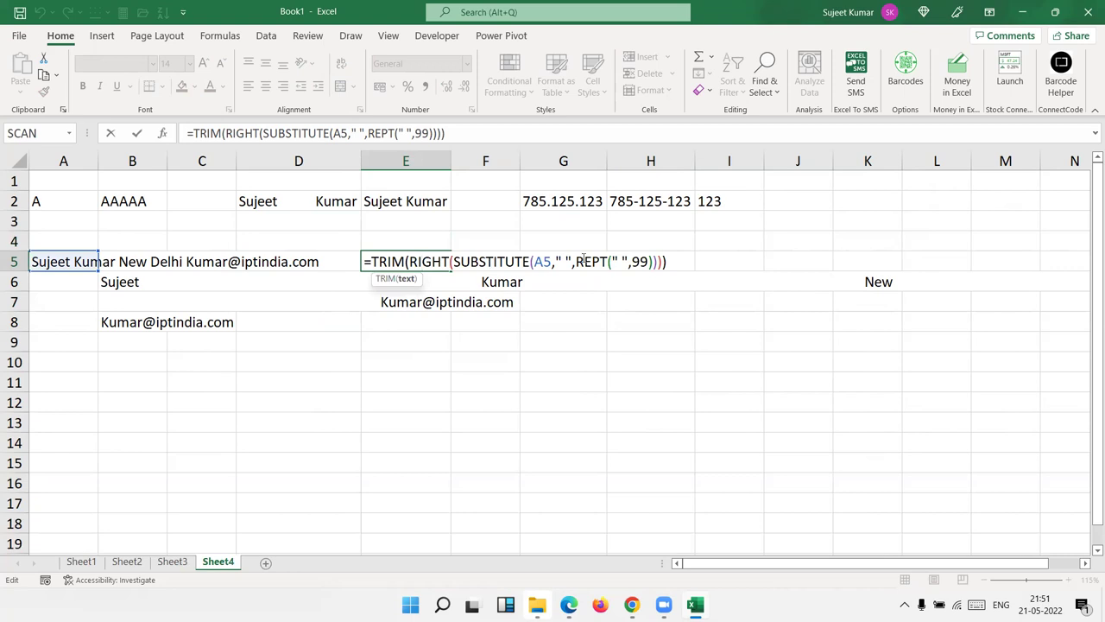
click(661, 261)
key(Left)
key(Left)
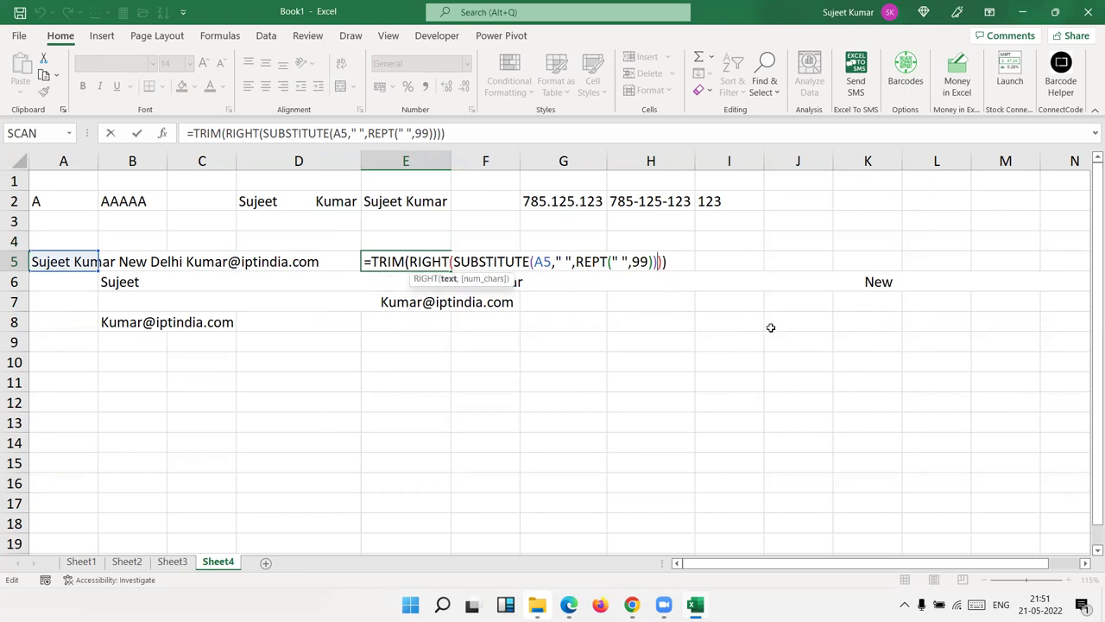
text(,99)
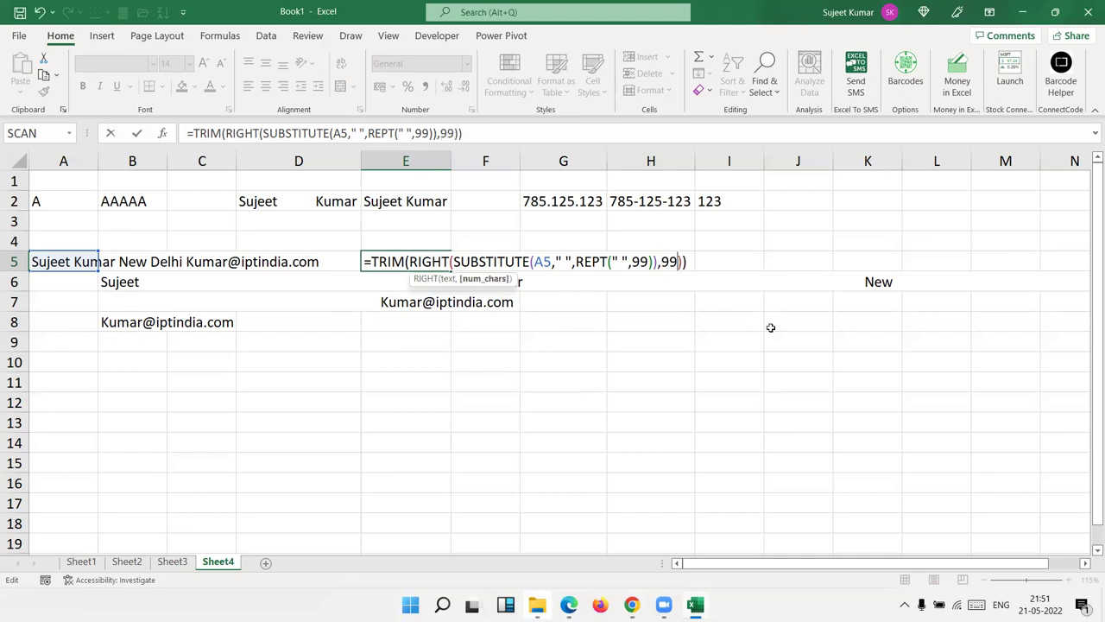
key(Return)
key(Up)
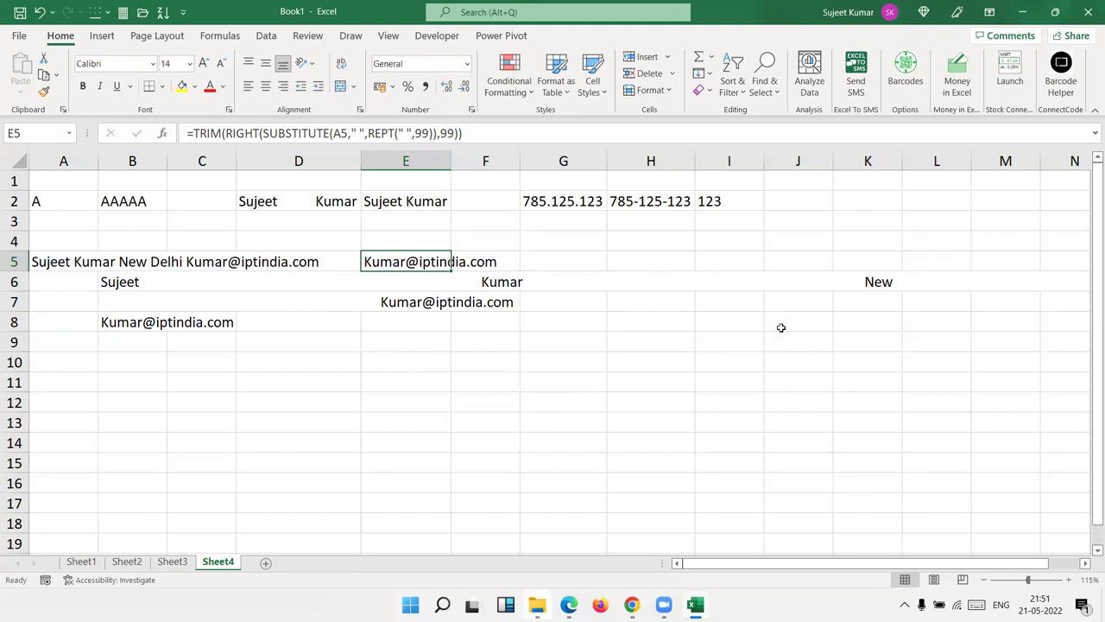
mouse_move(73, 199)
mouse_down()
mouse_move(466, 183)
mouse_move(682, 198)
mouse_up()
mouse_move(67, 247)
mouse_down()
mouse_move(437, 340)
mouse_move(823, 572)
mouse_move(706, 585)
mouse_move(703, 570)
mouse_up()
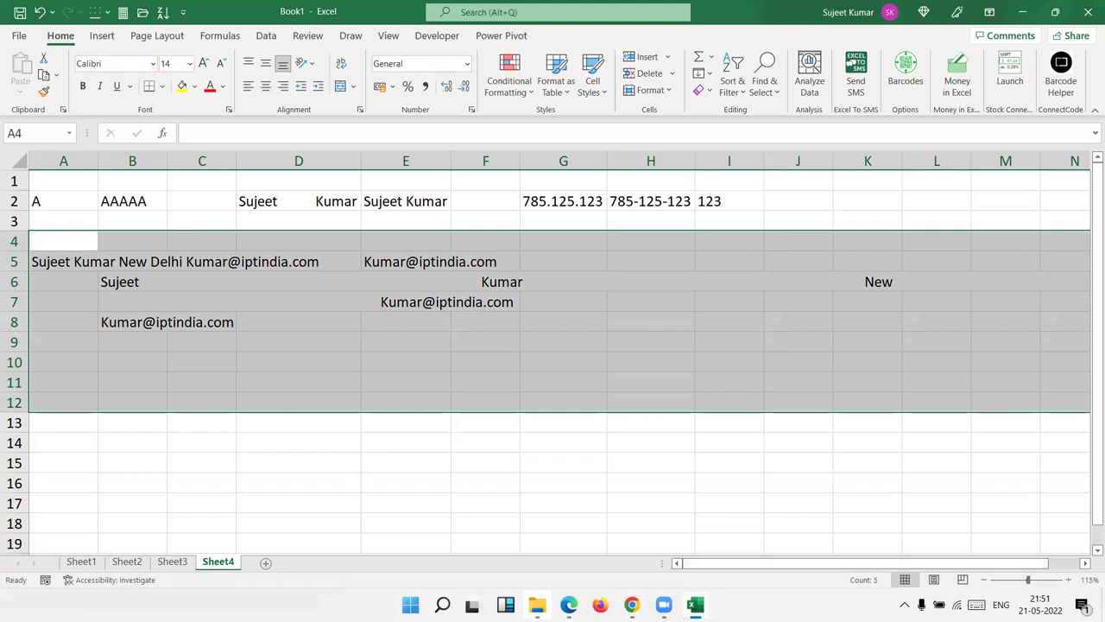
- Load iptindia.com in a new Chrome tab and scroll through its home page
click(631, 602)
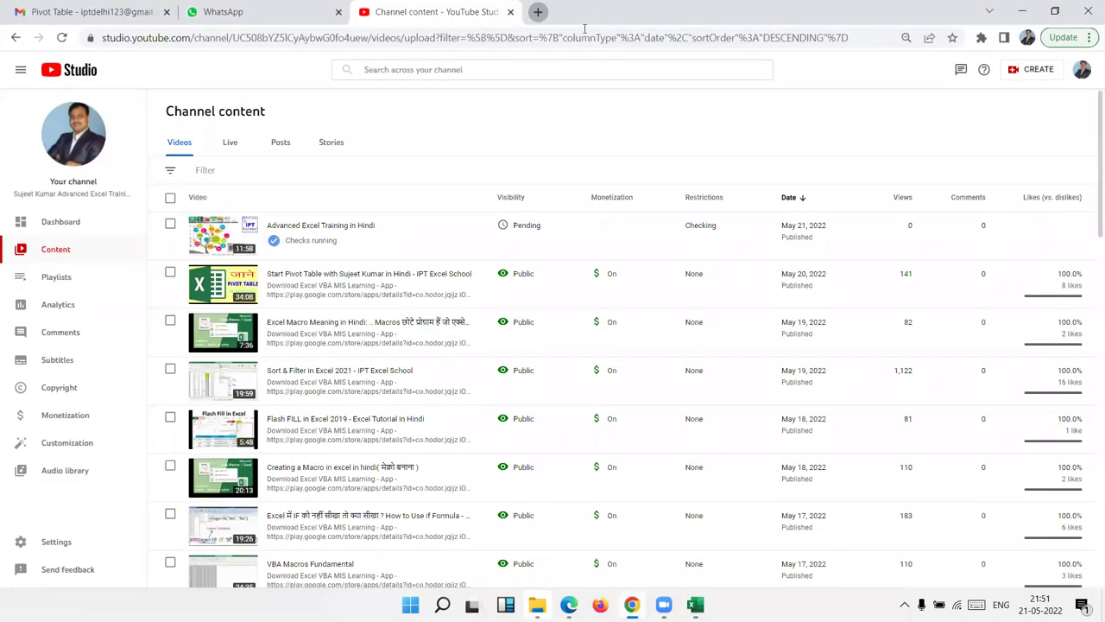
key(ctrl+t)
text(ip)
key(Return)
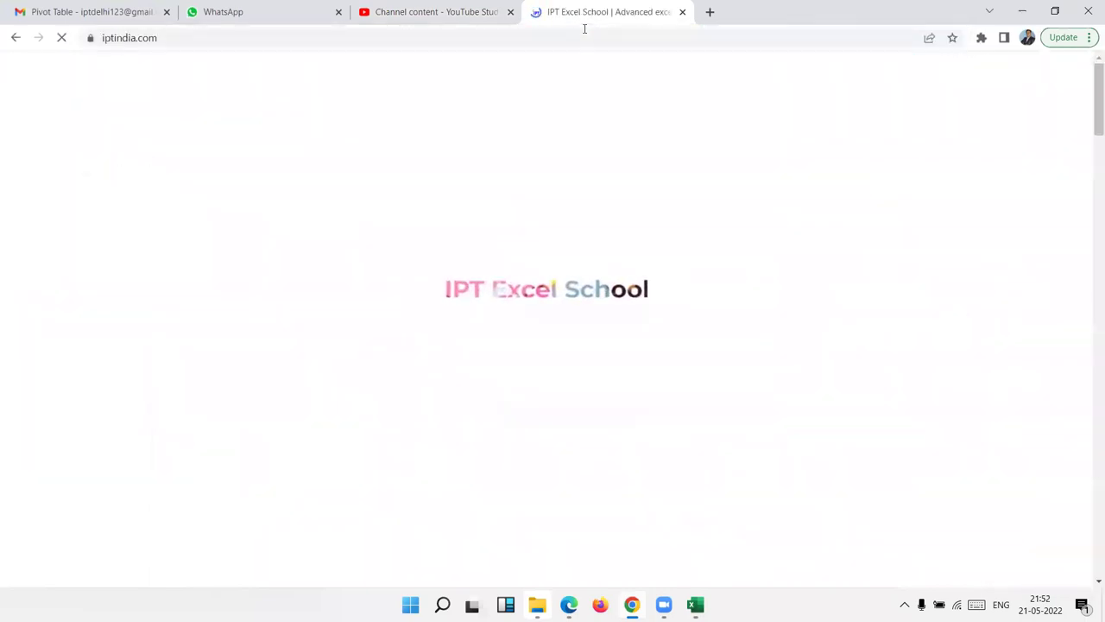
scroll(681, 184, down, 5)
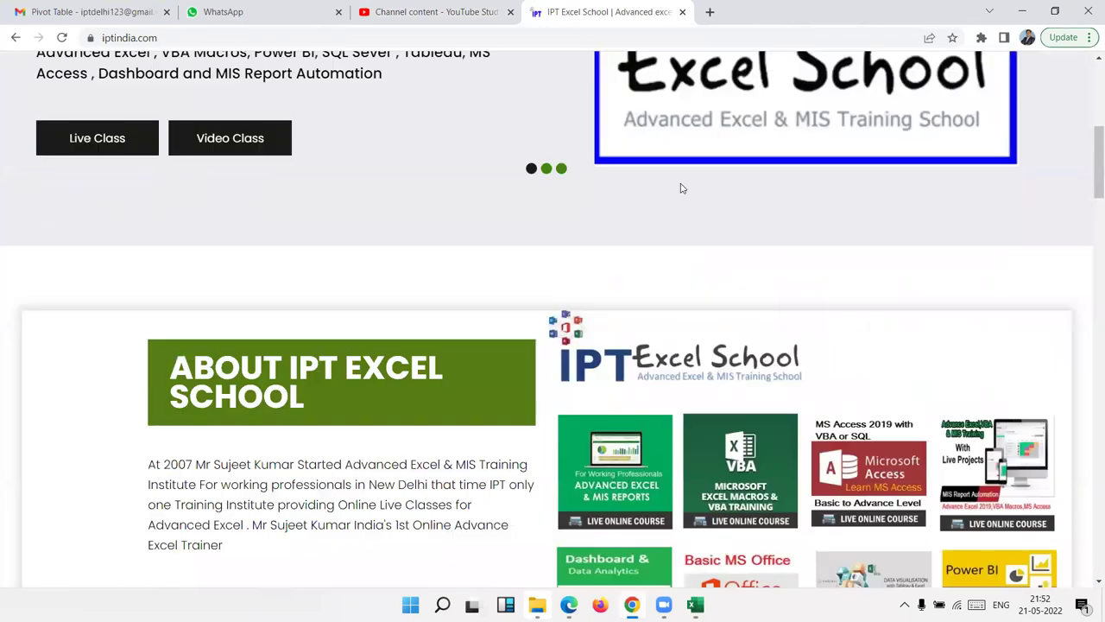
scroll(680, 190, up, 3)
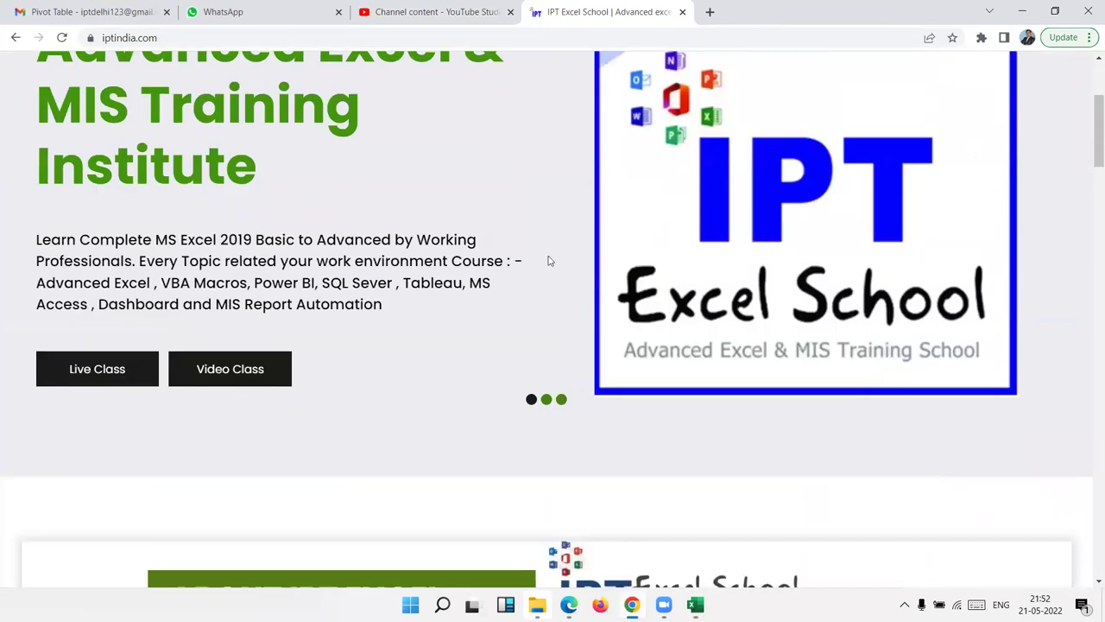
scroll(380, 402, up, 3)
scroll(374, 403, down, 3)
- Open the Video Class link in its own tab, show its 16-course Store, and start a blank tab
right_click(274, 381)
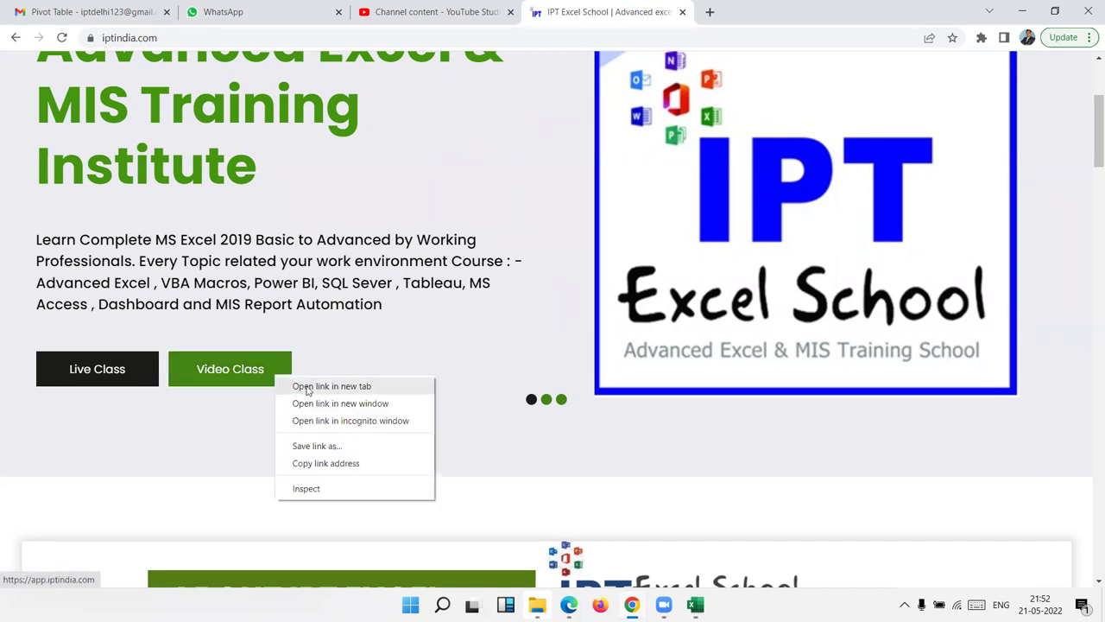
click(314, 388)
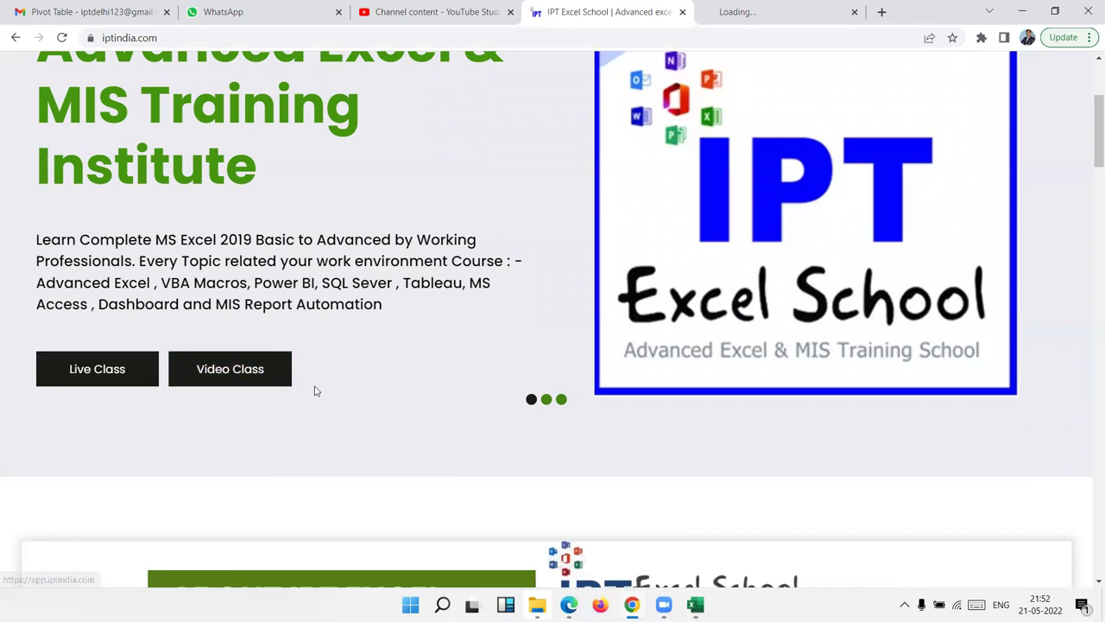
click(724, 15)
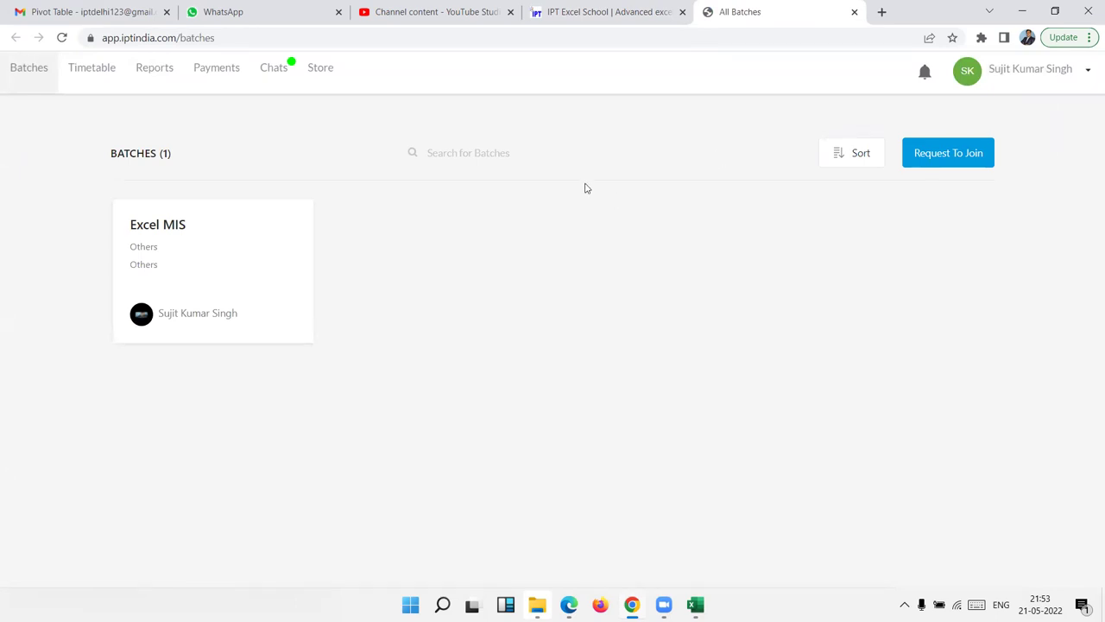
click(328, 76)
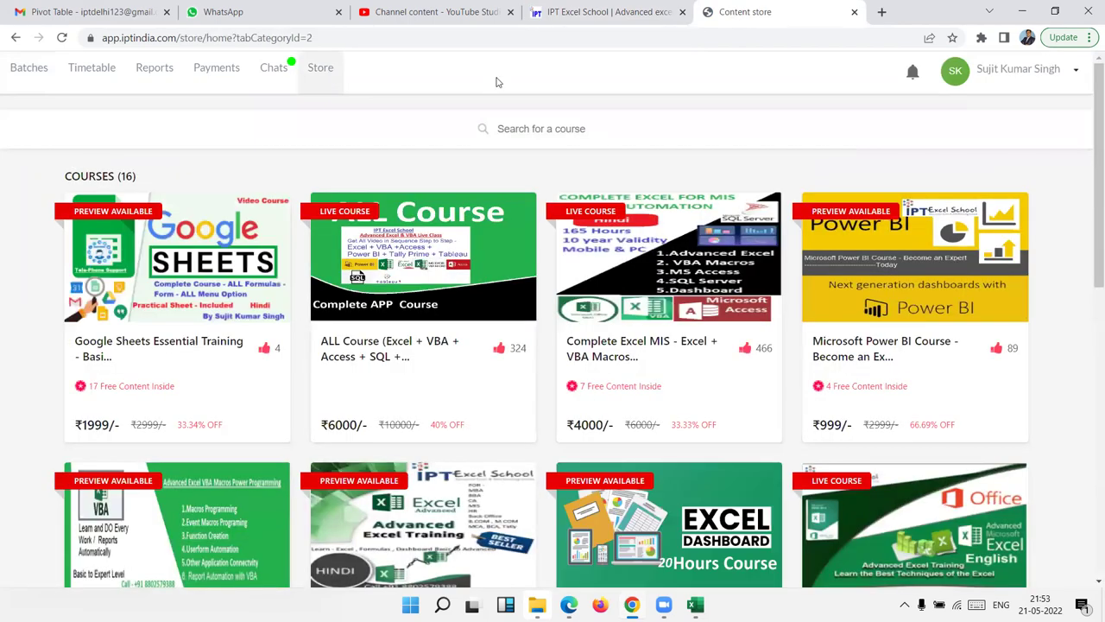
click(881, 11)
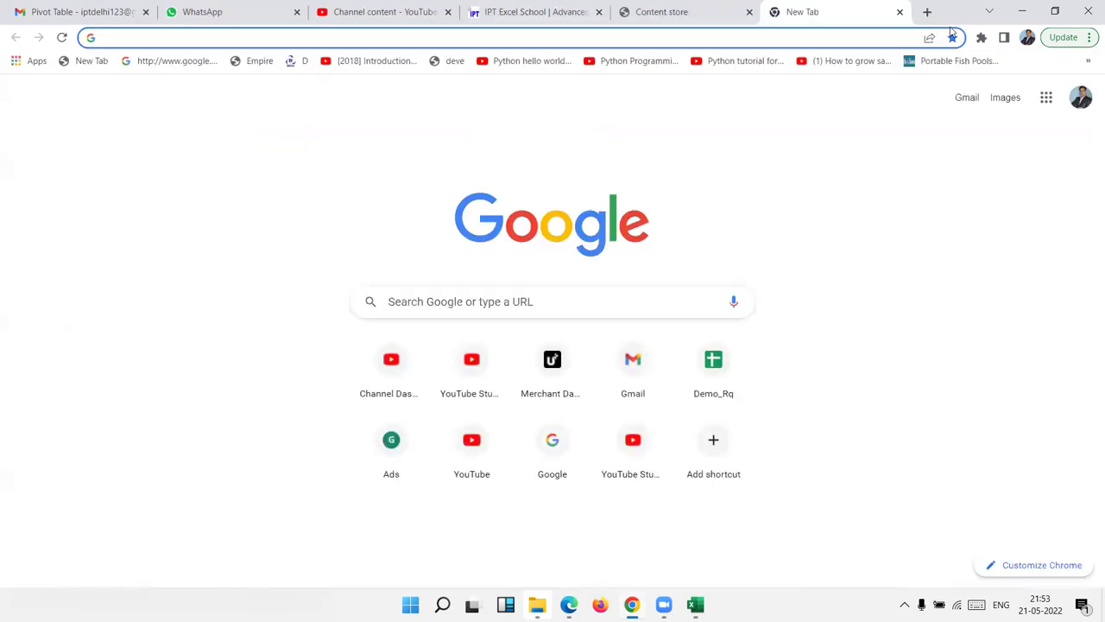
- Load the EXCEL MIS TRAINING Google Play page from the 'pl' suggestion and select its title
text(pl)
key(Return)
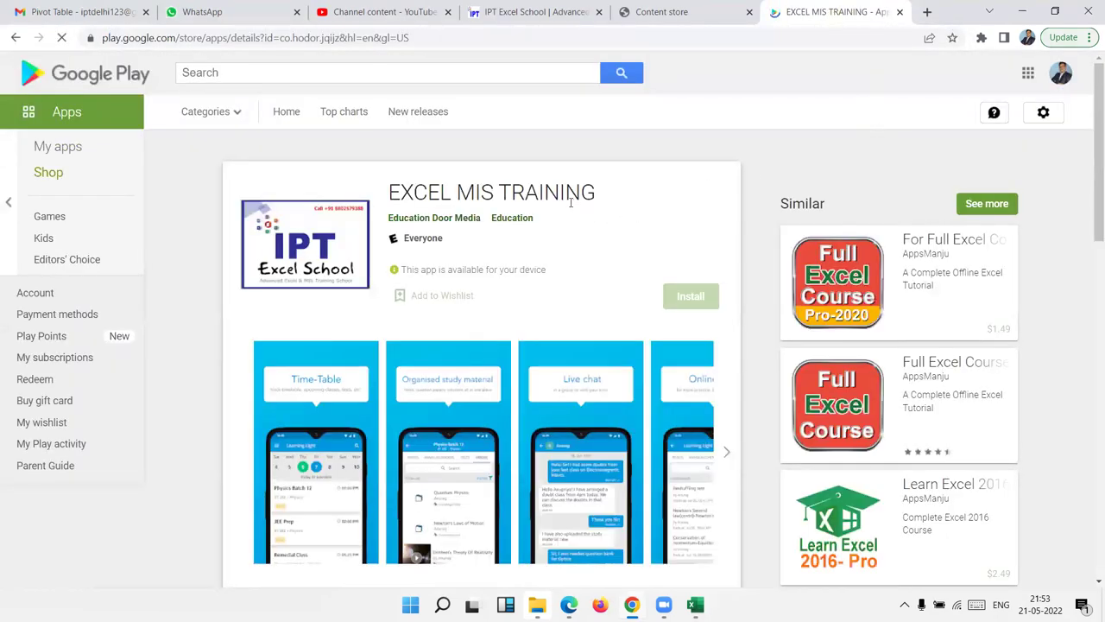
triple_click(569, 197)
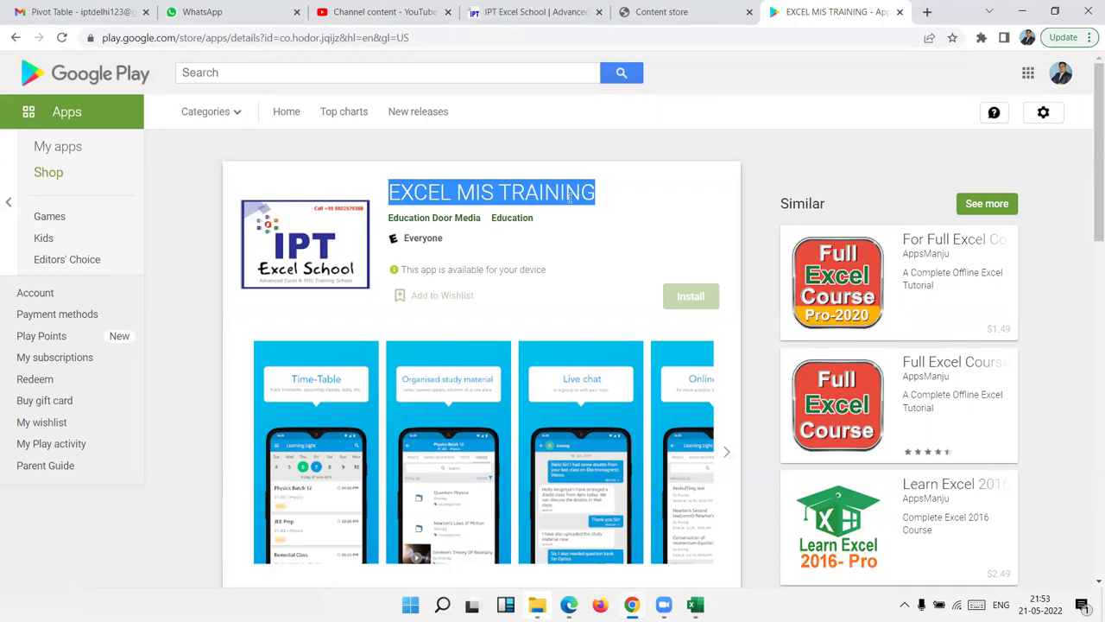
click(712, 22)
- Highlight the app.iptindia.com domain in the store page's web address
click(188, 38)
click(188, 38)
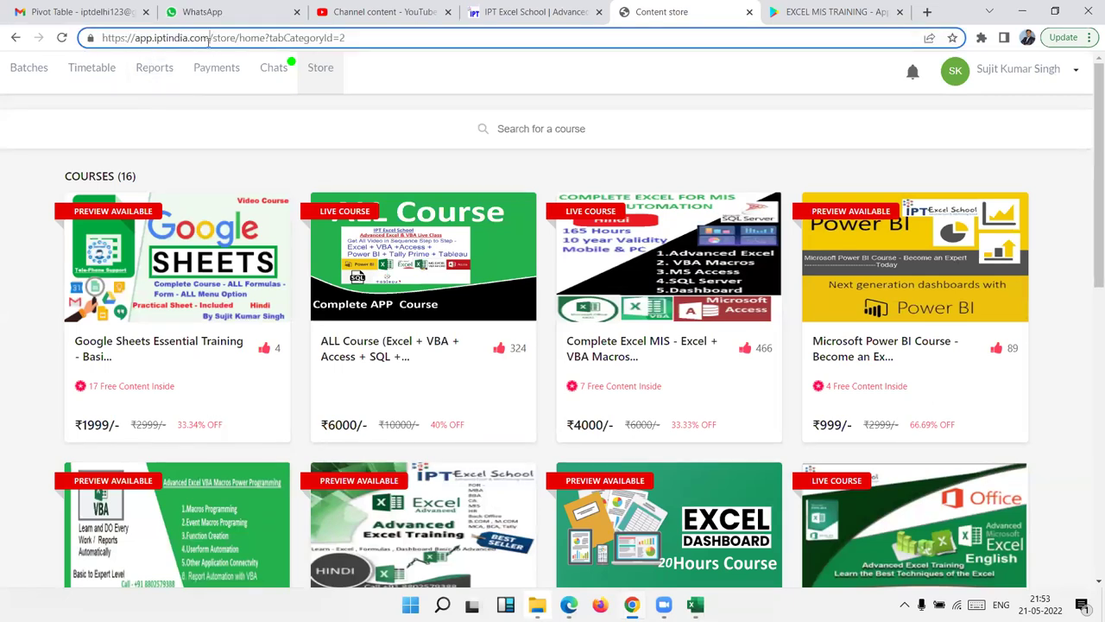
drag(209, 38, 105, 57)
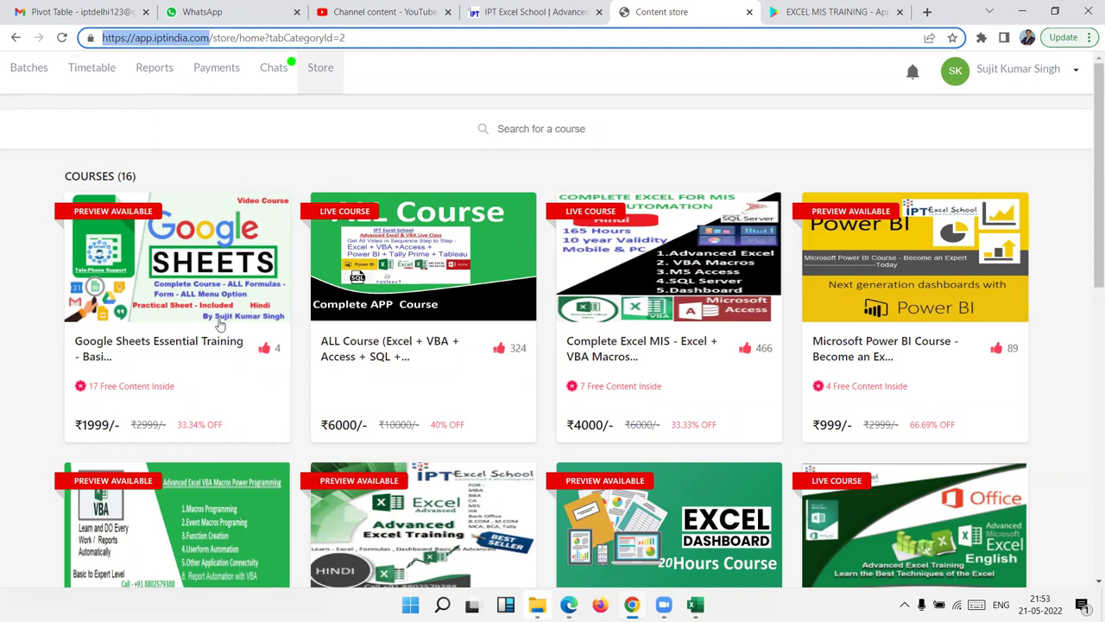
drag(1089, 199, 1089, 233)
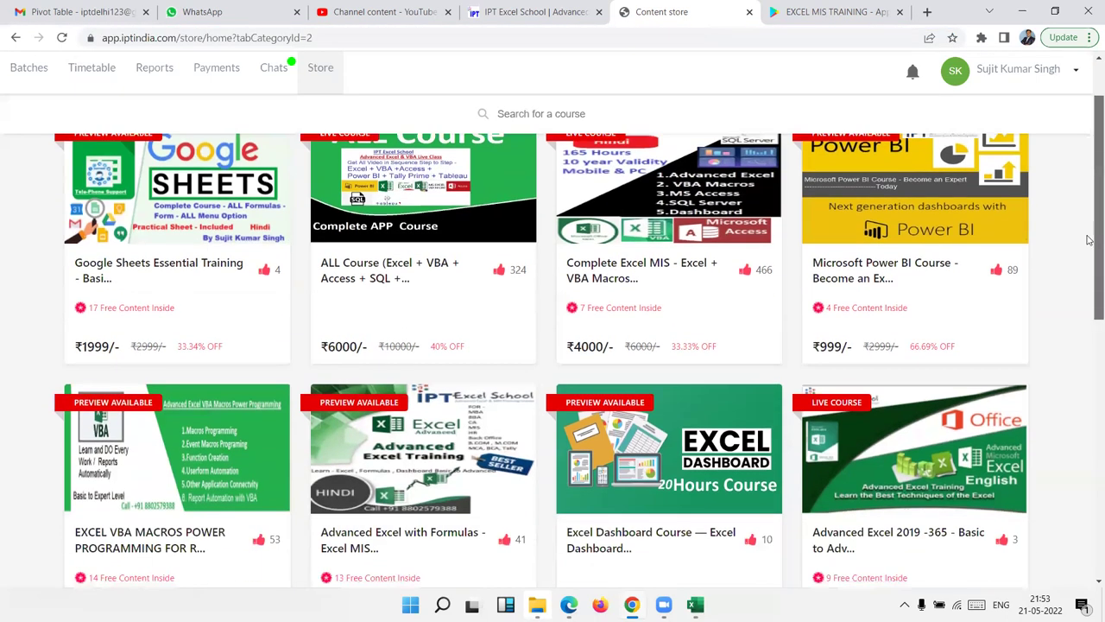
scroll(149, 366, up, 1)
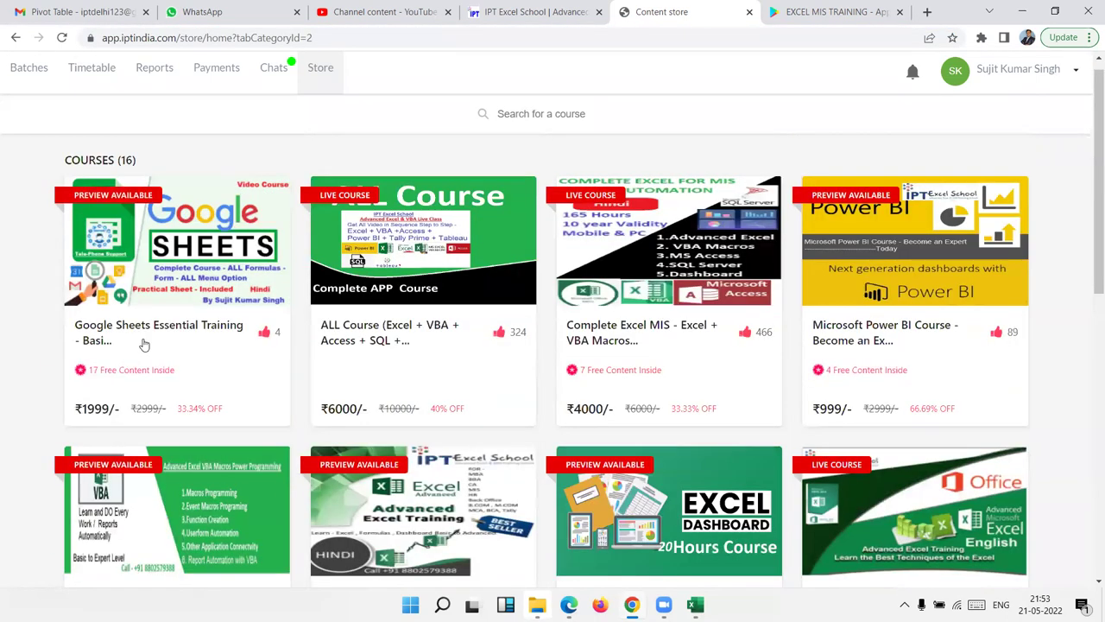
- Show the content list of the Google Sheets Essential Training course
click(152, 345)
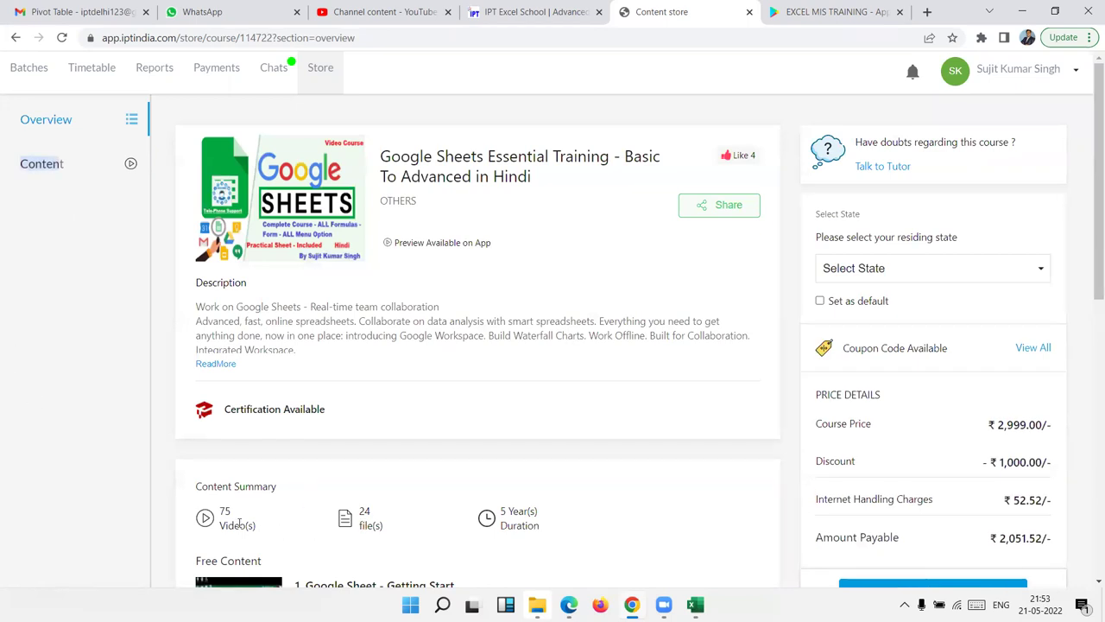
click(59, 168)
scroll(499, 331, down, 3)
scroll(499, 331, up, 3)
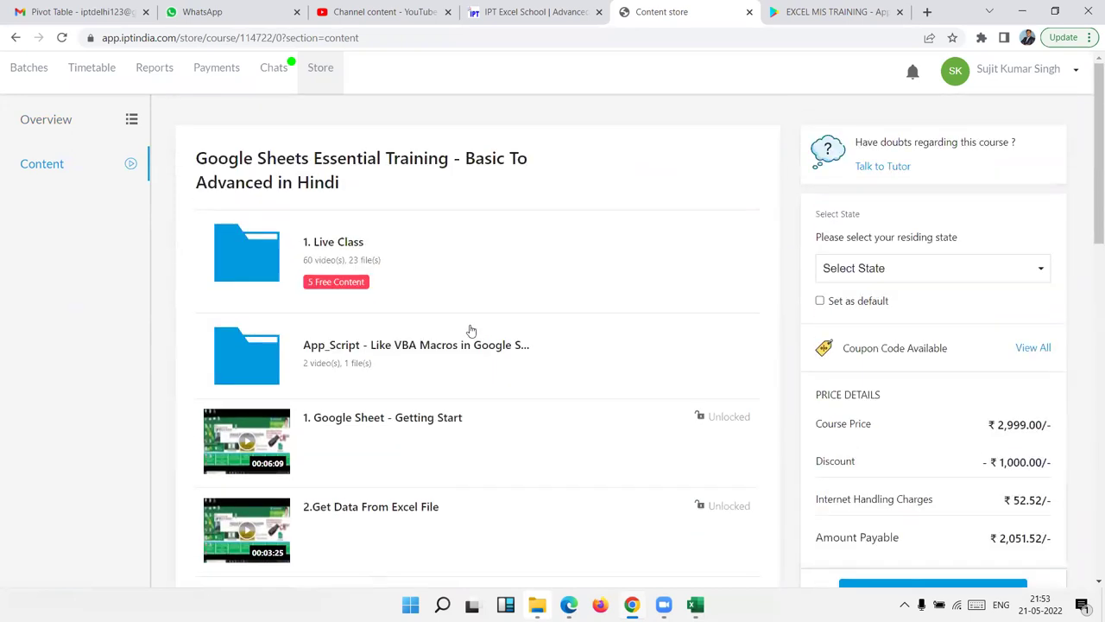
- Browse the lessons in the 1. Live Class folder, then go back to the content list
click(259, 267)
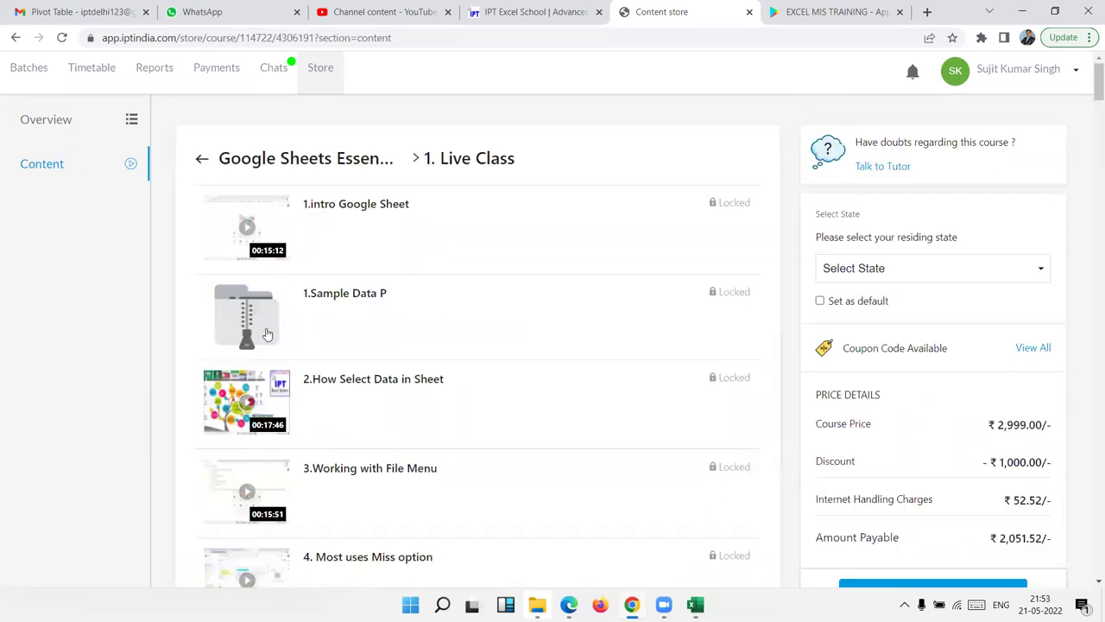
scroll(266, 334, down, 7)
scroll(267, 334, down, 3)
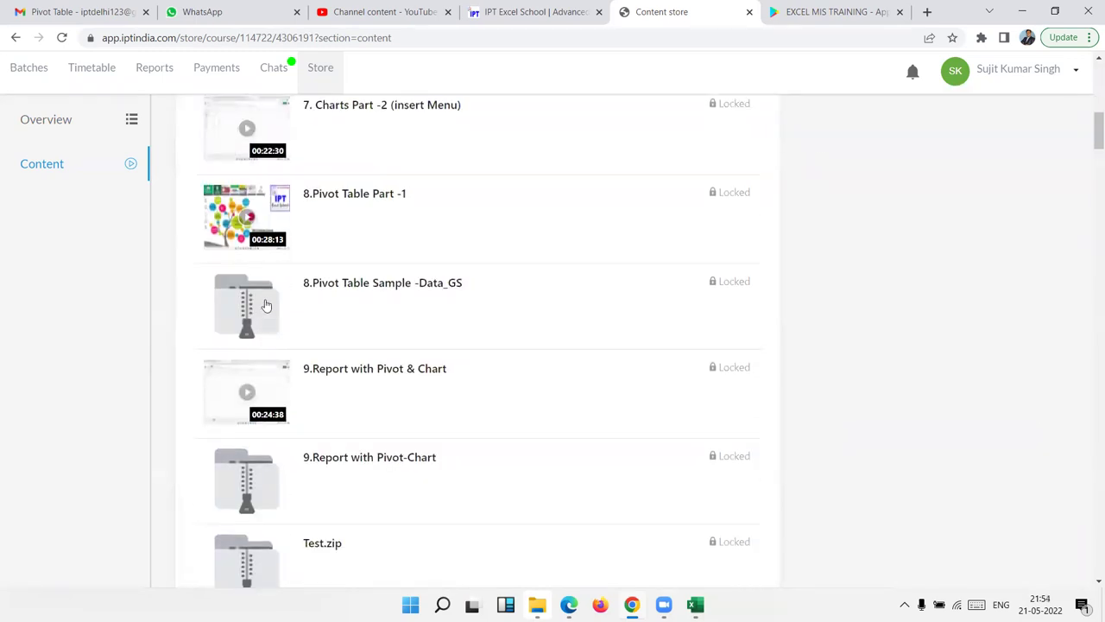
scroll(302, 395, down, 3)
scroll(308, 320, down, 3)
scroll(308, 226, up, 5)
scroll(288, 299, down, 3)
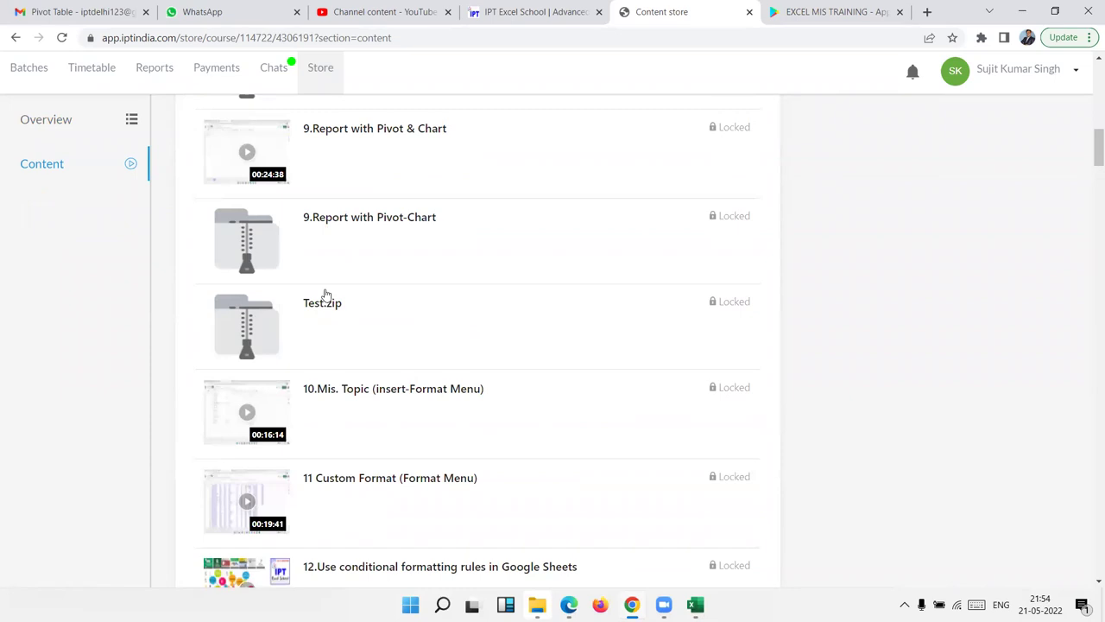
scroll(327, 315, down, 3)
scroll(310, 395, down, 5)
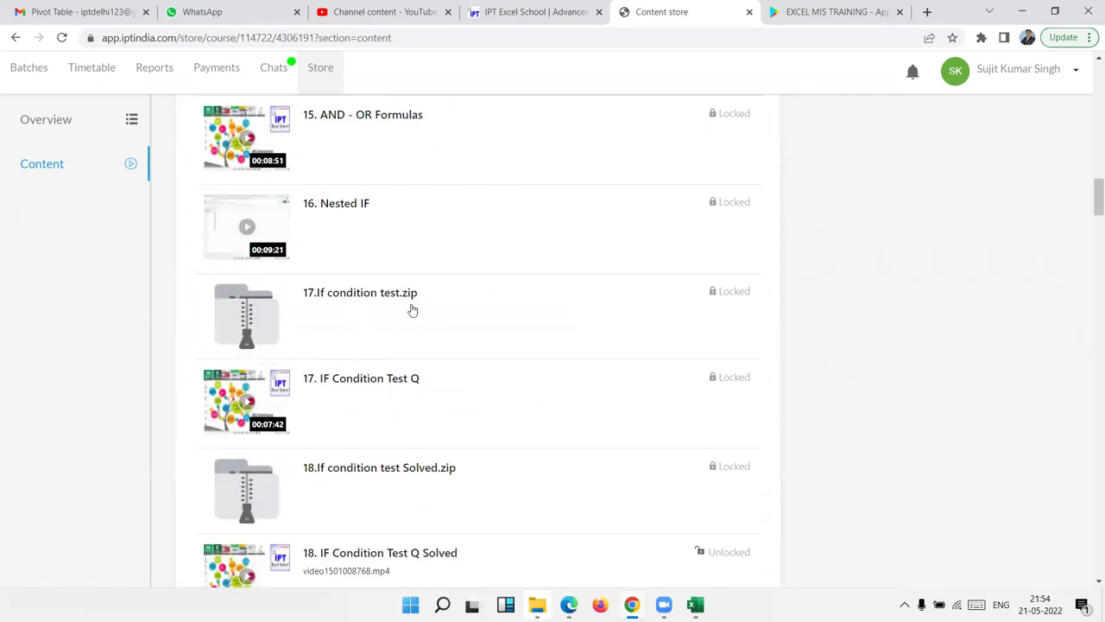
scroll(343, 397, down, 3)
click(16, 41)
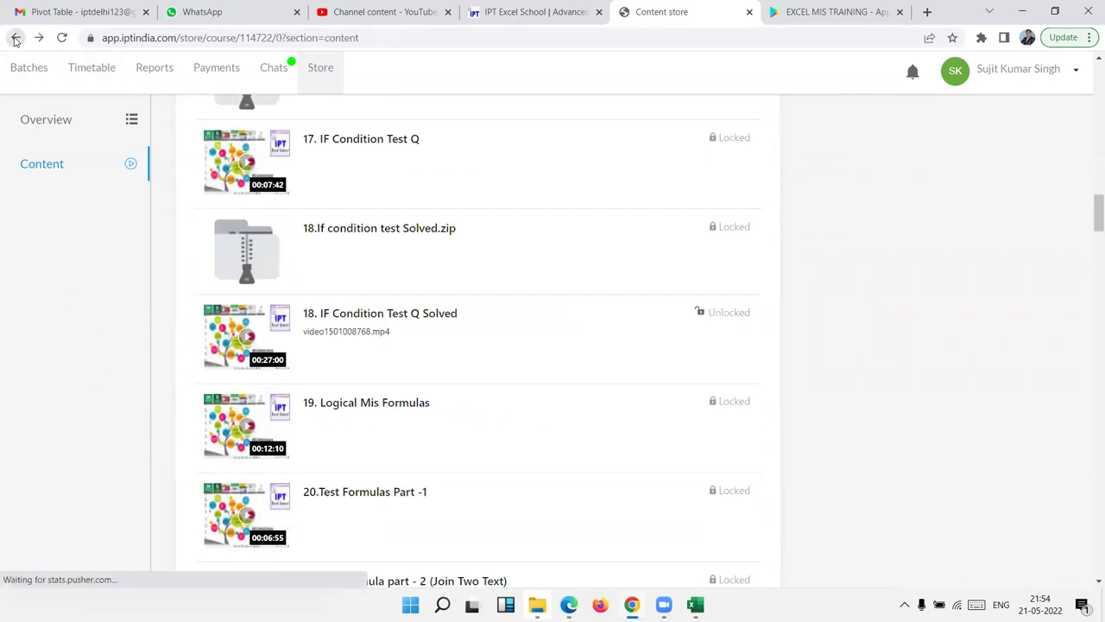
- Show the content list of the Advanced Excel with Formulas course
click(16, 39)
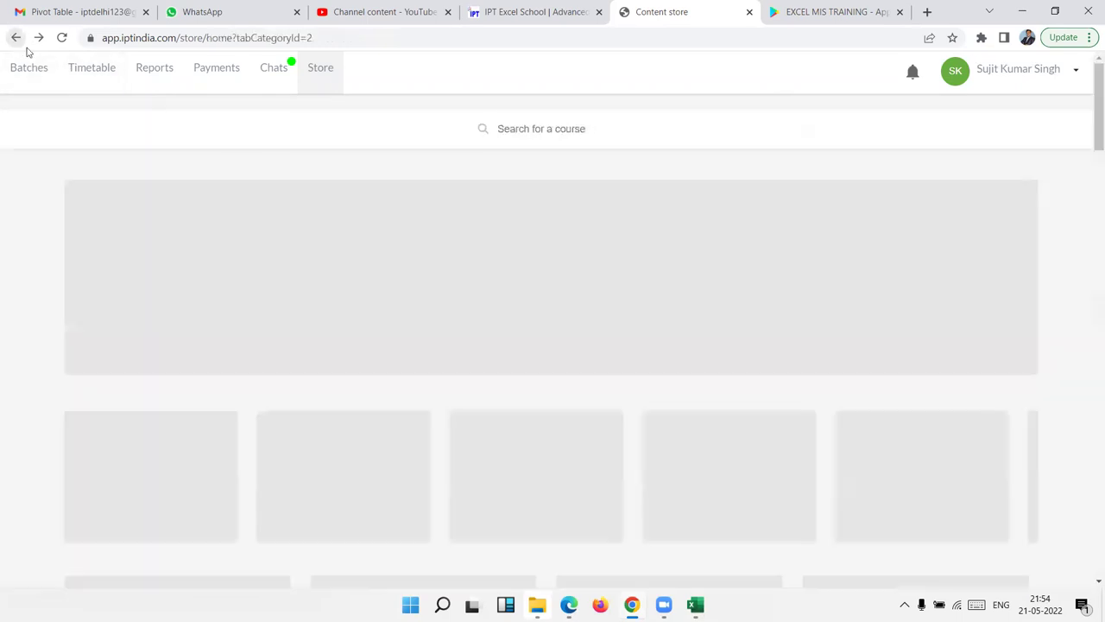
scroll(592, 392, down, 5)
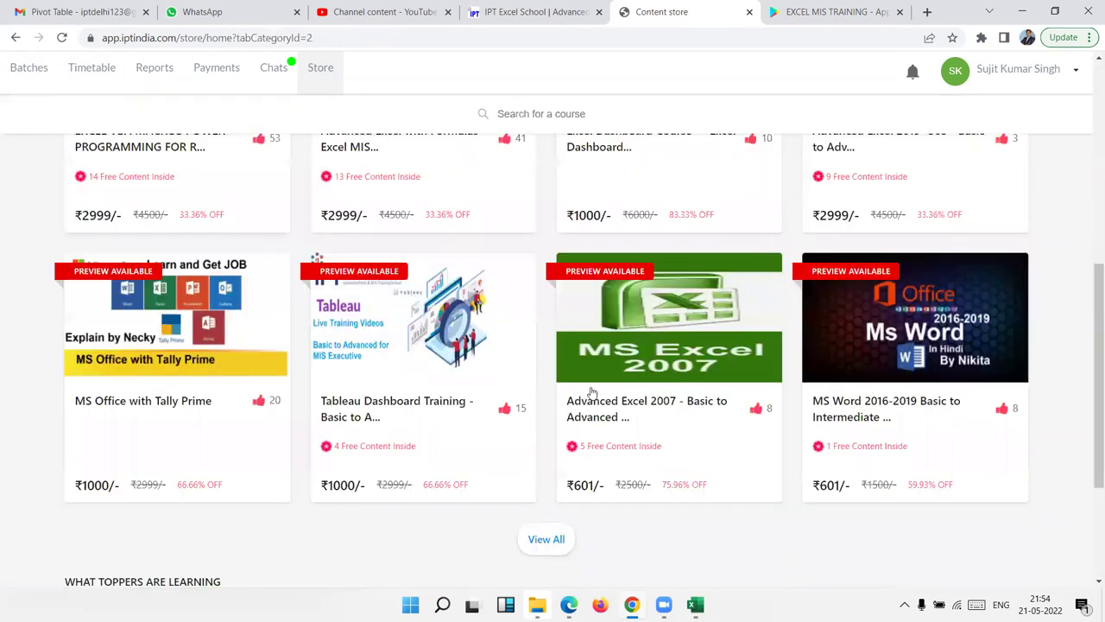
scroll(592, 392, up, 3)
click(455, 347)
click(36, 166)
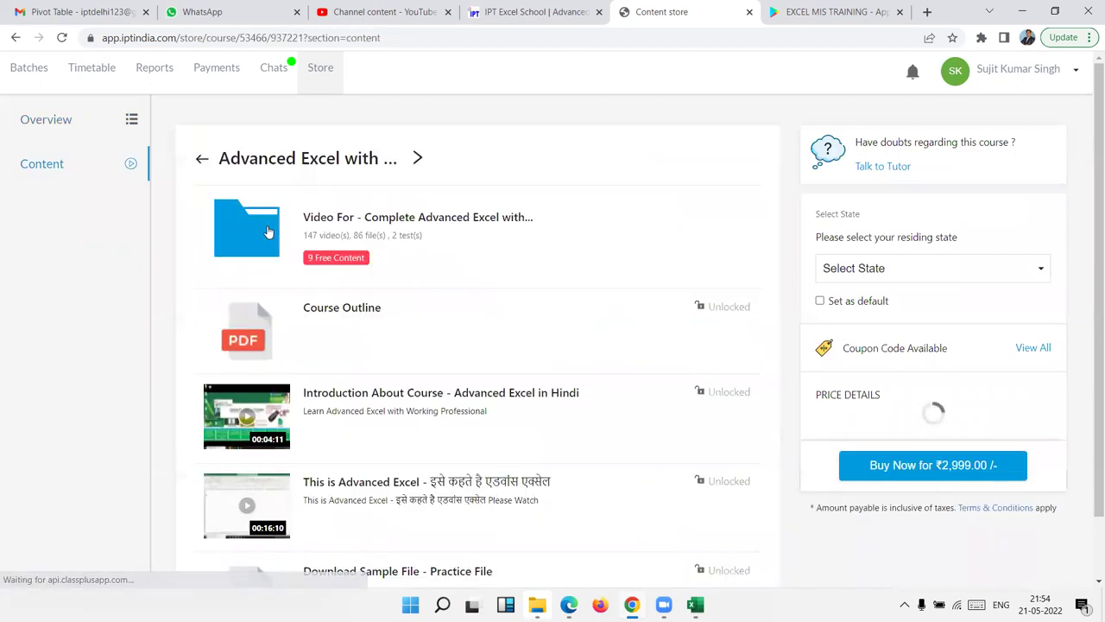
- Look through the Video For > 1.File Menu lessons, then return to the folder list
click(268, 231)
click(275, 420)
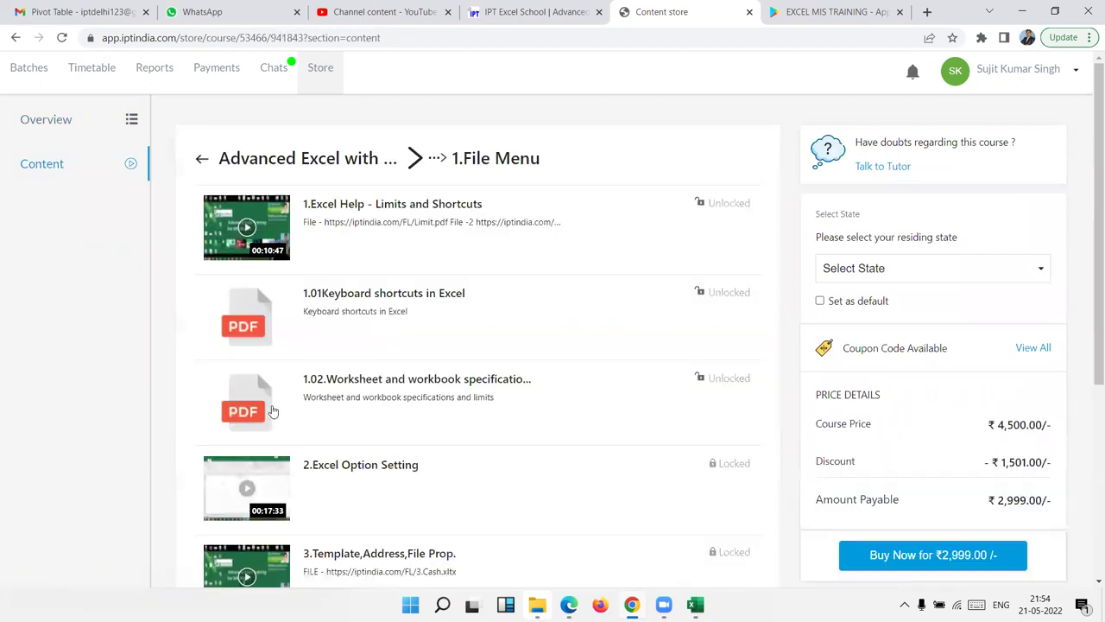
scroll(272, 412, down, 3)
scroll(272, 405, down, 1)
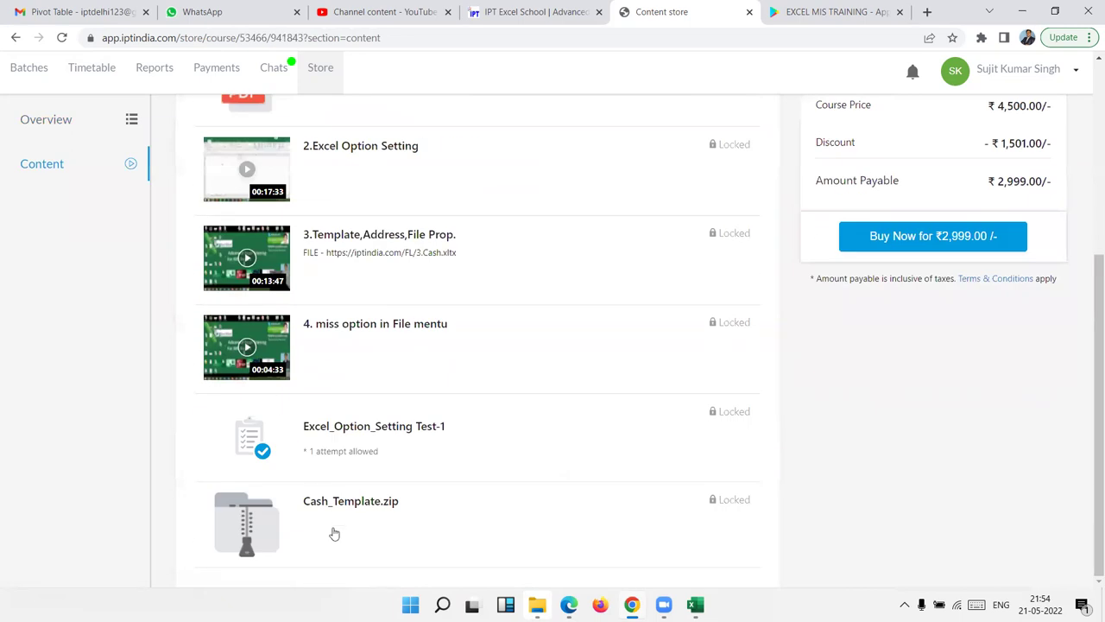
click(15, 38)
- Browse the 4.Formulas Menu > 1. Logicale Formulas lessons
scroll(268, 483, down, 3)
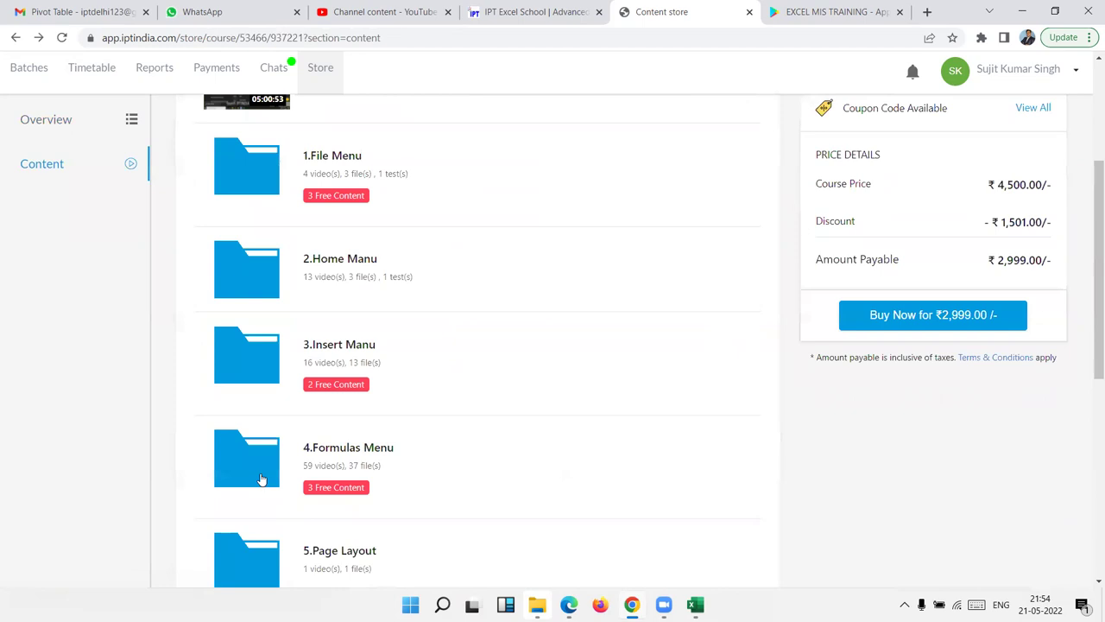
click(255, 470)
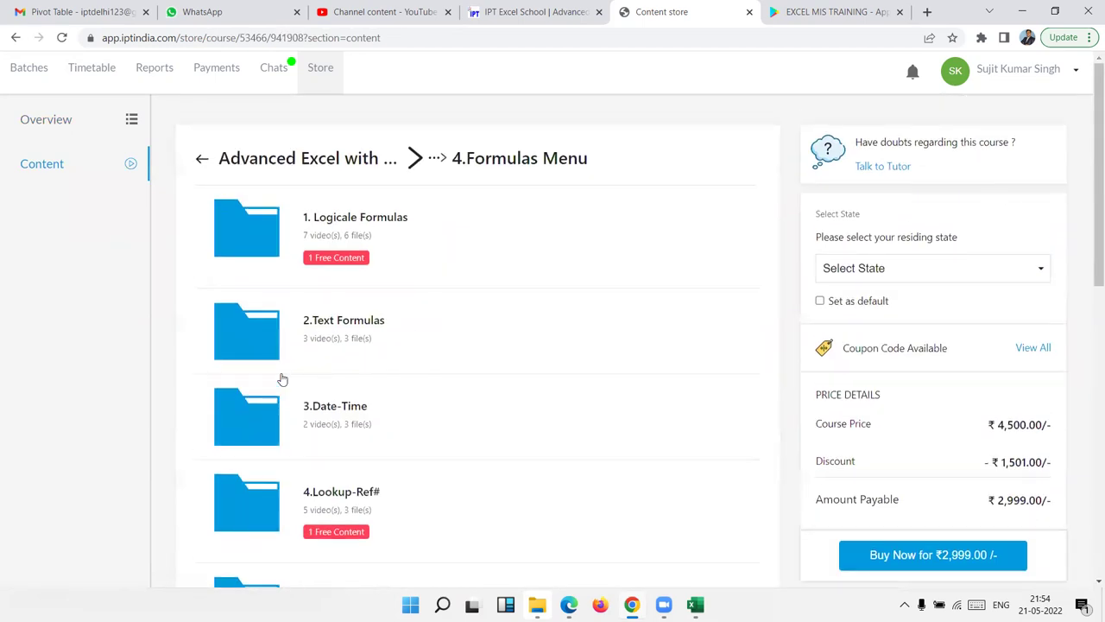
click(228, 247)
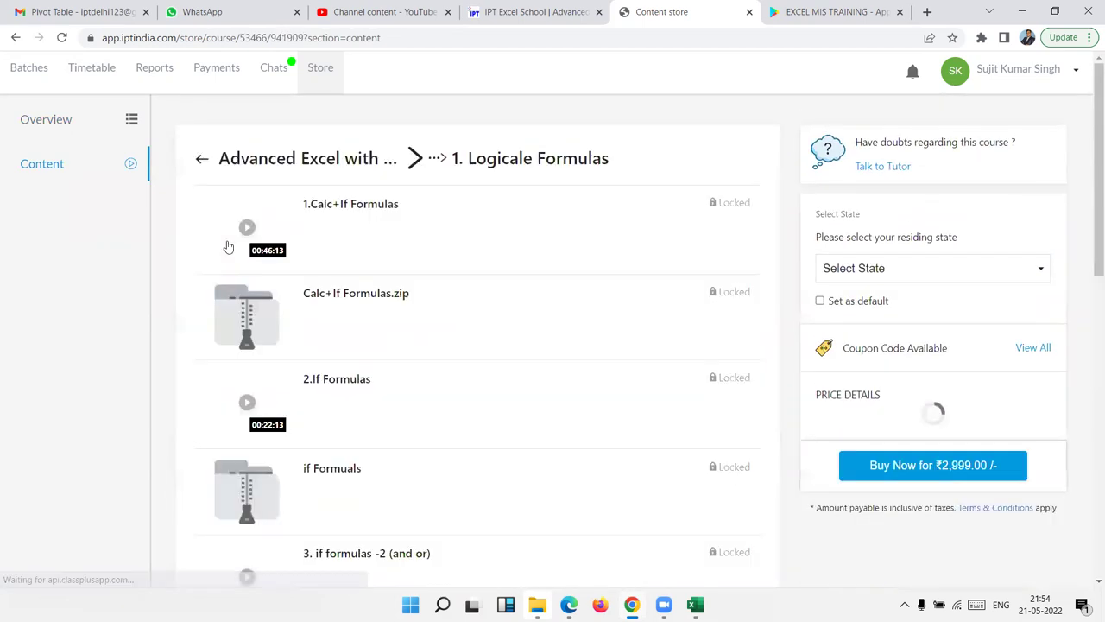
scroll(328, 247, down, 3)
scroll(330, 249, down, 3)
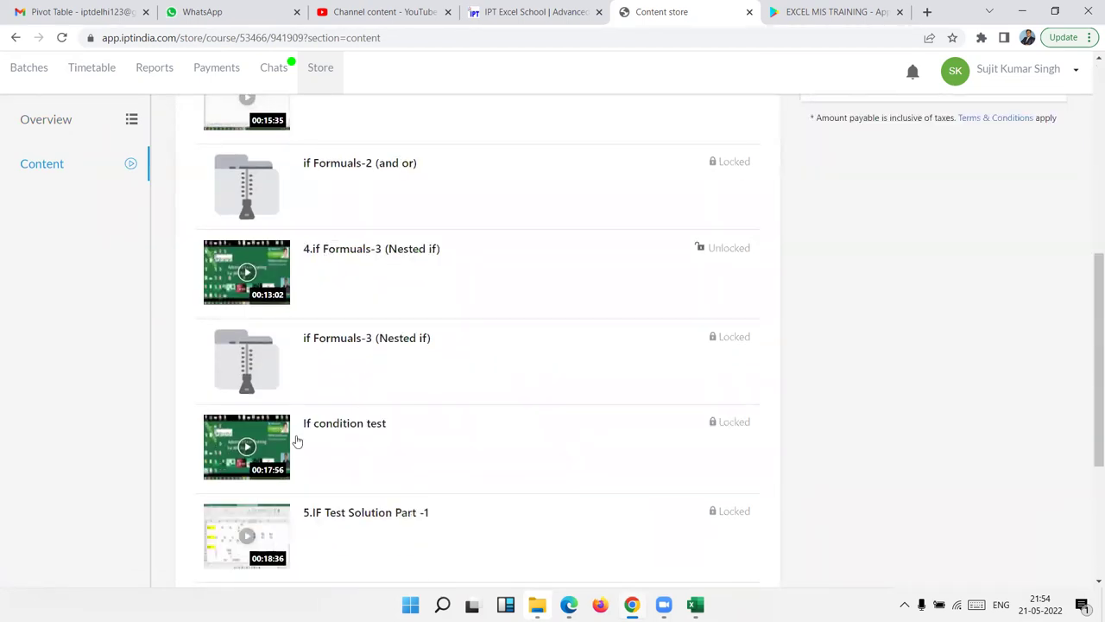
scroll(298, 442, down, 3)
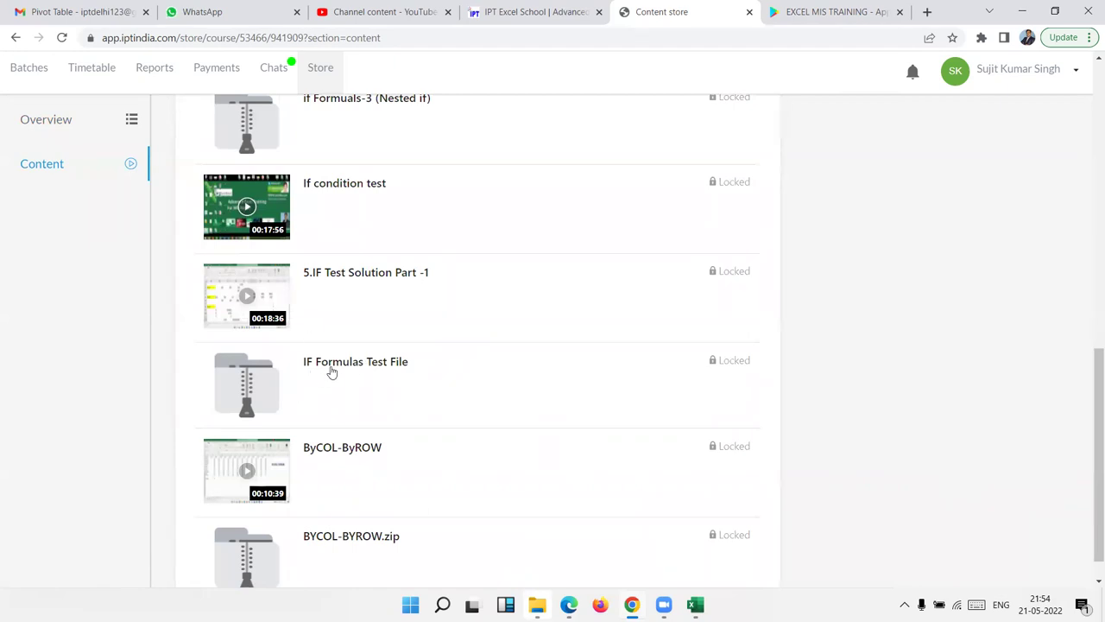
scroll(363, 448, down, 1)
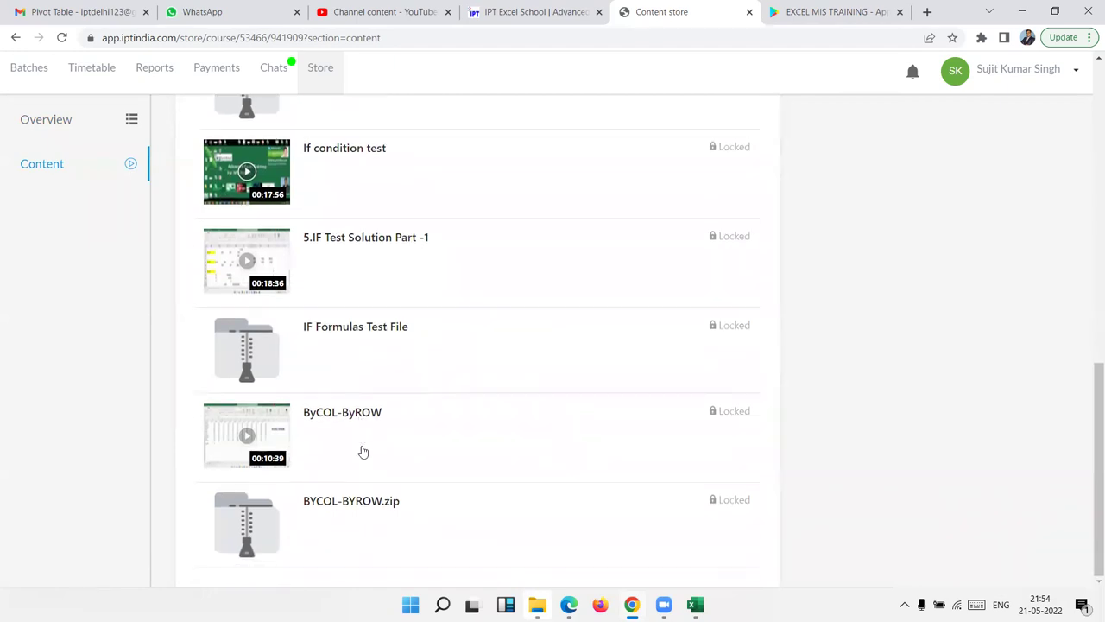
scroll(246, 325, up, 4)
scroll(245, 326, down, 4)
scroll(245, 326, up, 4)
scroll(244, 330, down, 3)
scroll(244, 330, down, 2)
- Return to the 4.Formulas Menu folder, then to the store's full 16-course catalogue
click(16, 38)
scroll(434, 329, down, 5)
scroll(431, 333, down, 2)
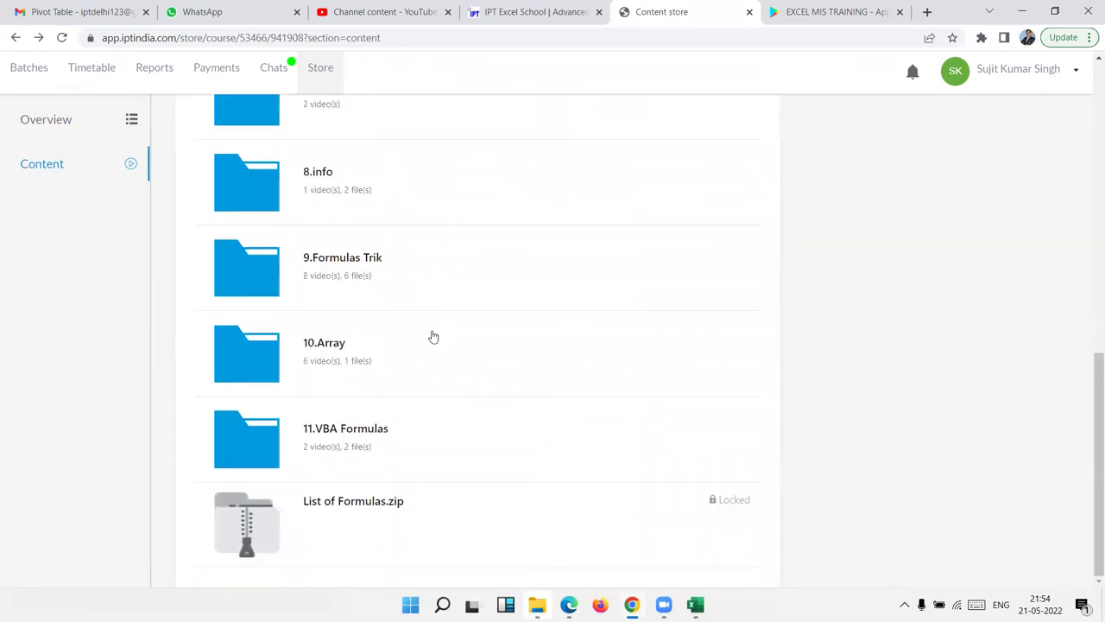
scroll(259, 362, up, 8)
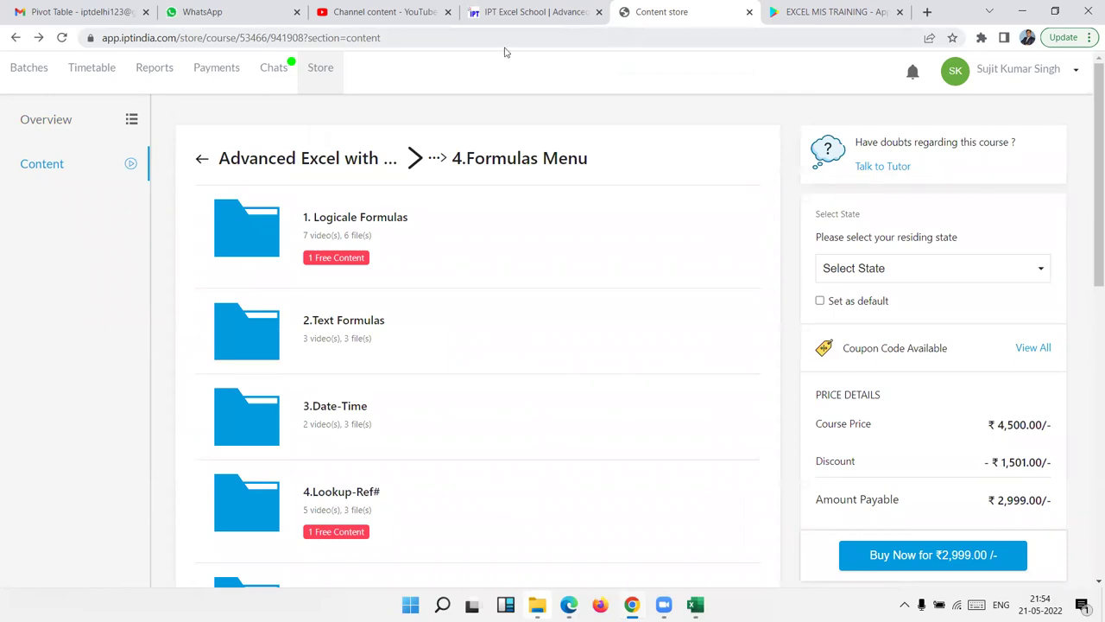
click(309, 79)
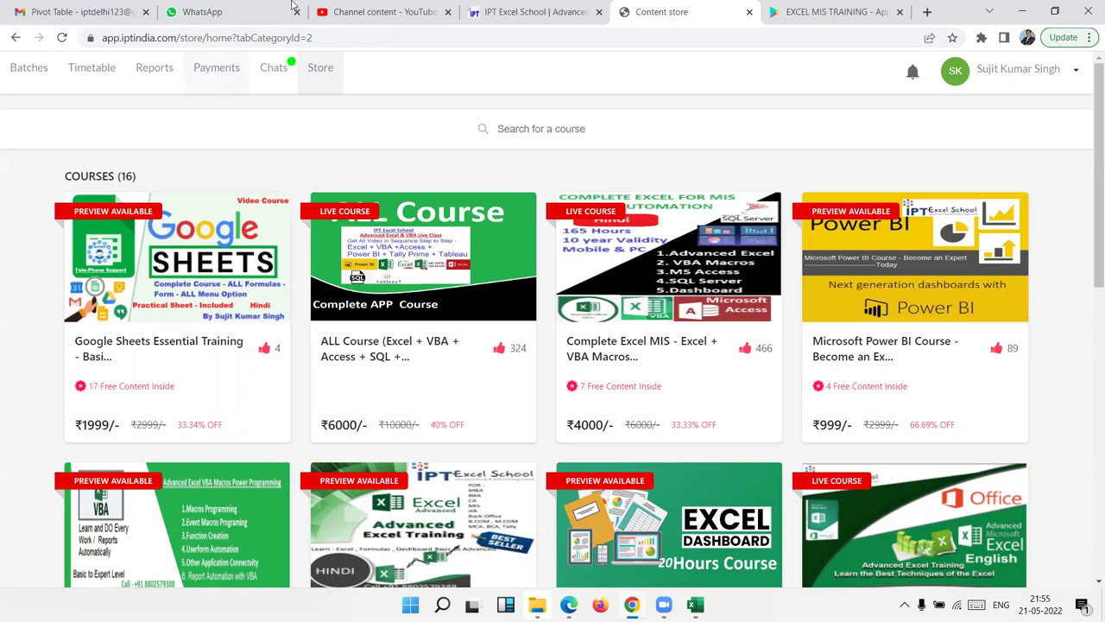
- Reach the live.iptindia.com course list via IPT Excel School's Live Class link, dismissing the ad
click(524, 24)
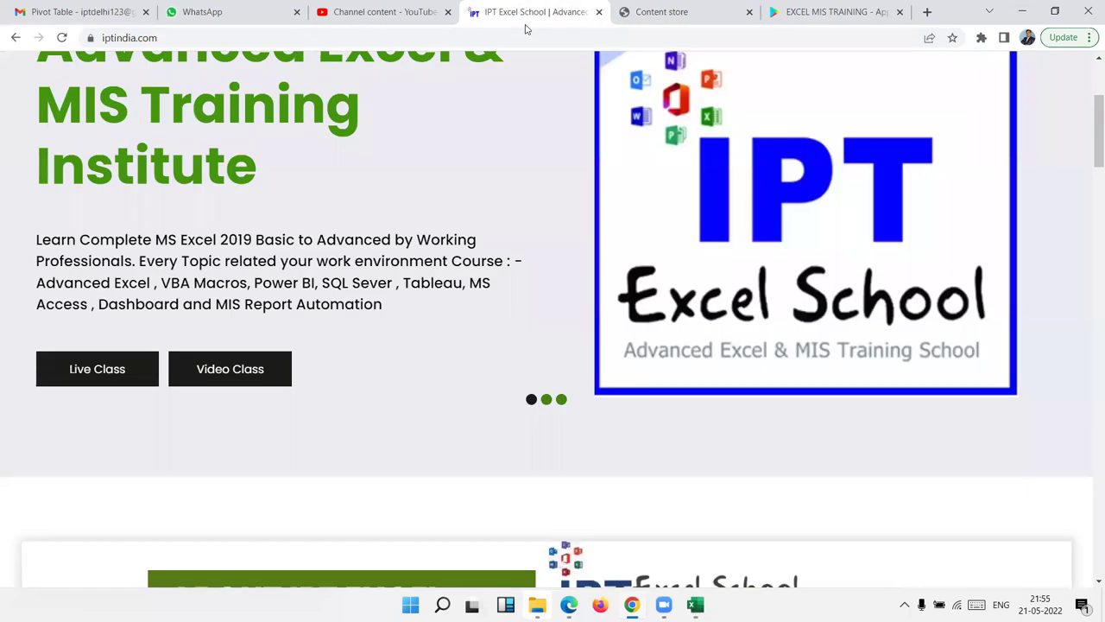
click(89, 379)
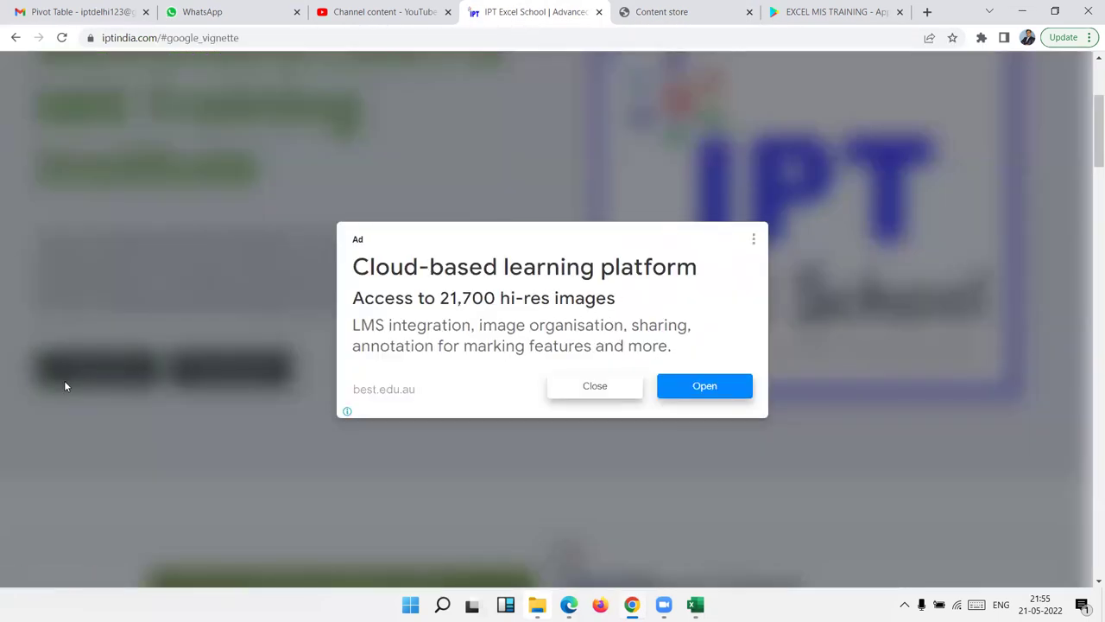
click(599, 400)
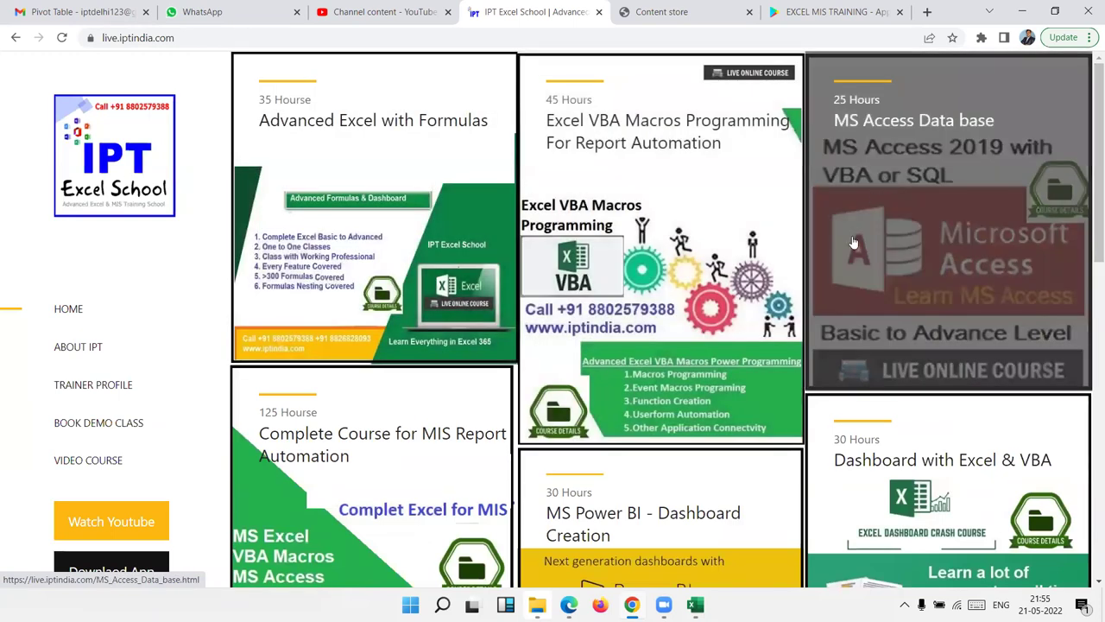
scroll(390, 323, down, 3)
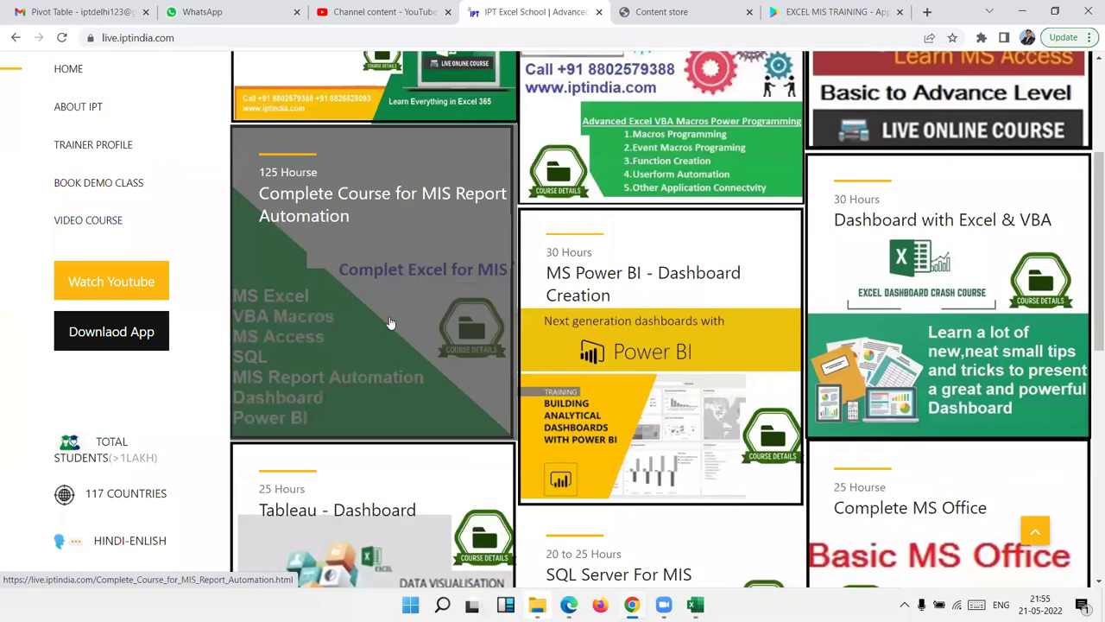
scroll(446, 302, up, 3)
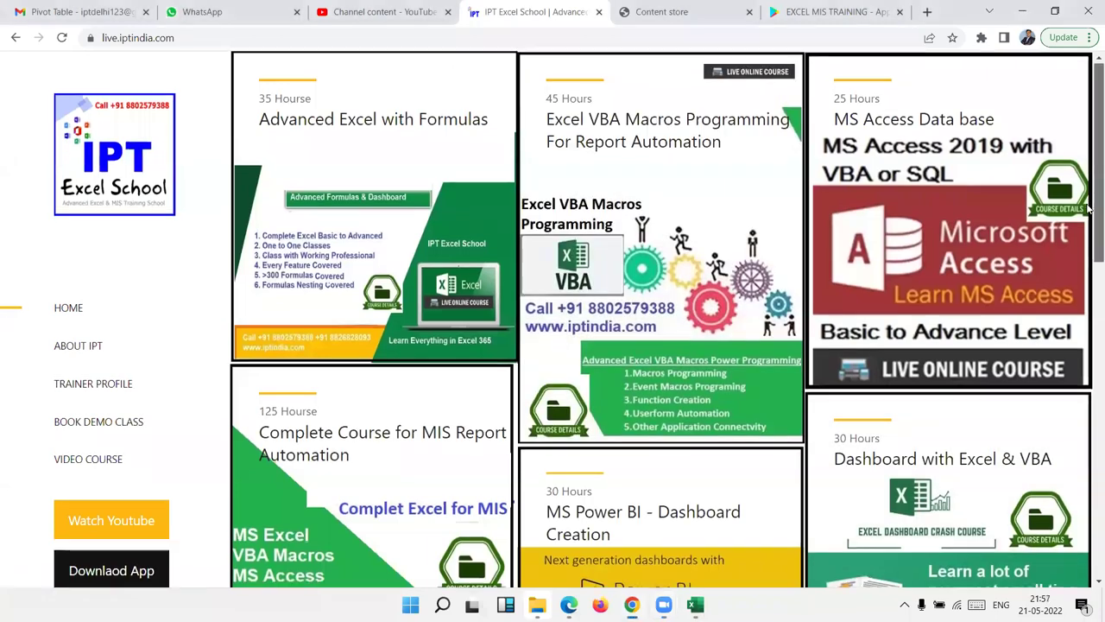
scroll(827, 161, down, 3)
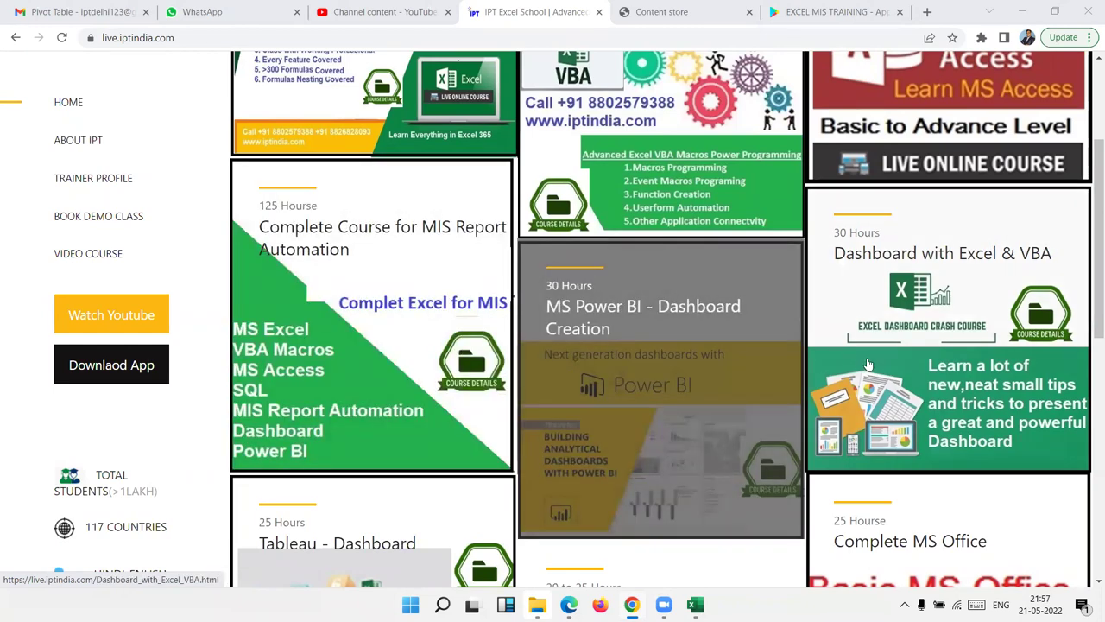
scroll(870, 368, down, 3)
scroll(871, 368, up, 2)
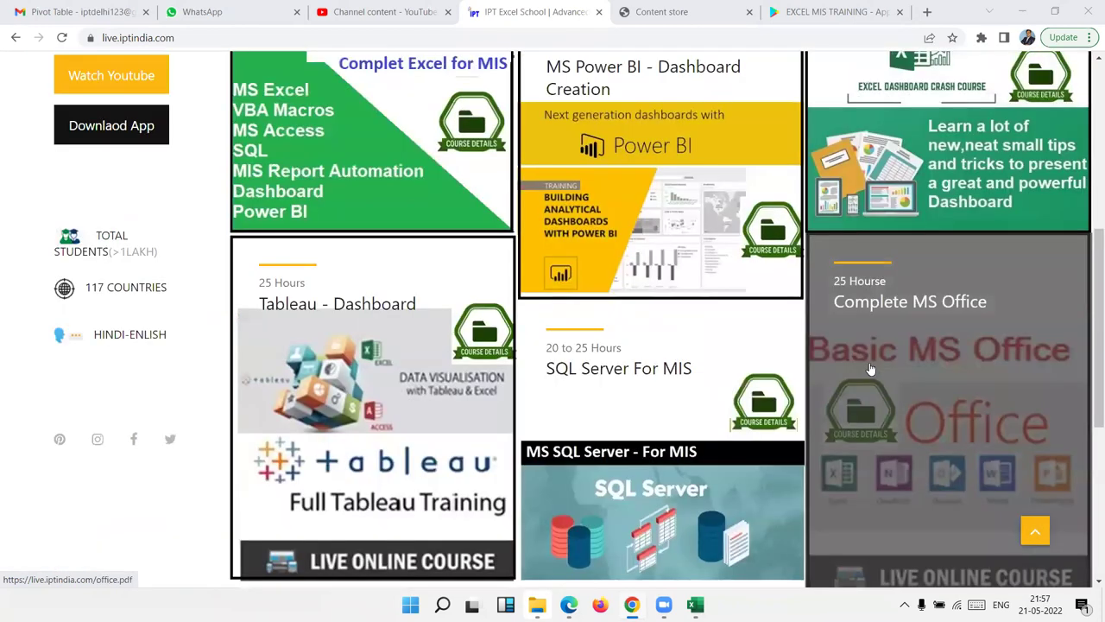
scroll(870, 369, up, 3)
click(140, 38)
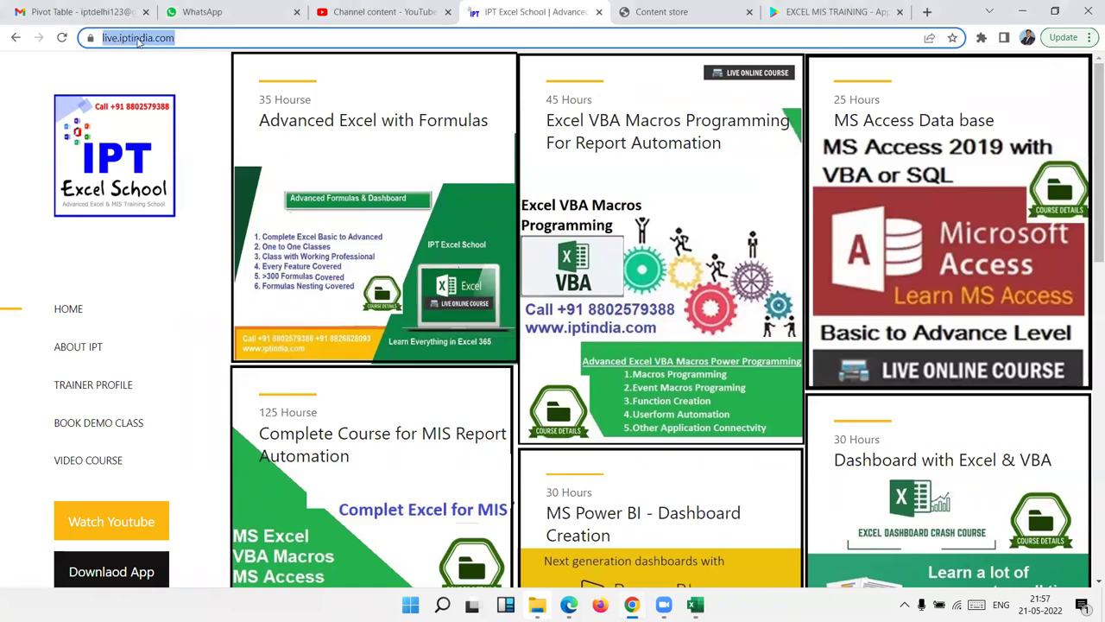
right_click(136, 39)
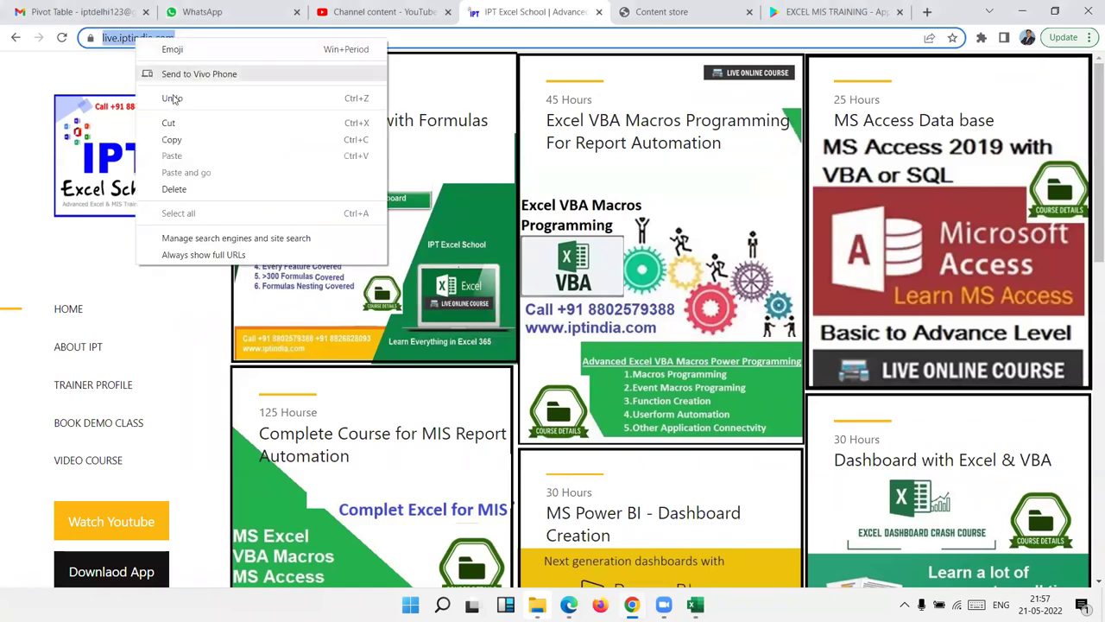
click(181, 140)
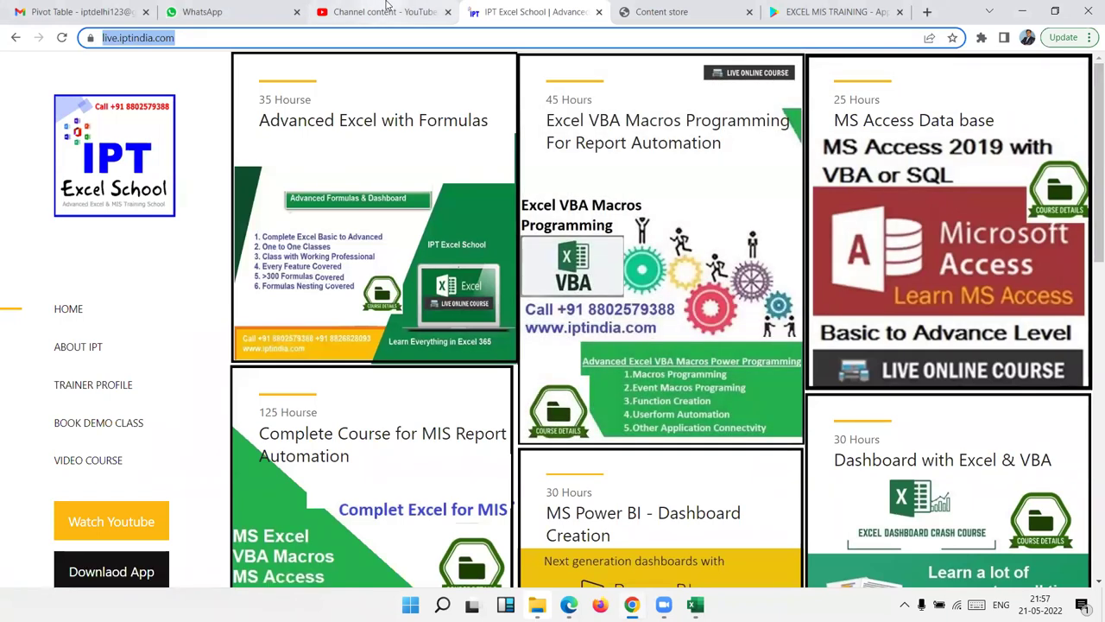
click(662, 12)
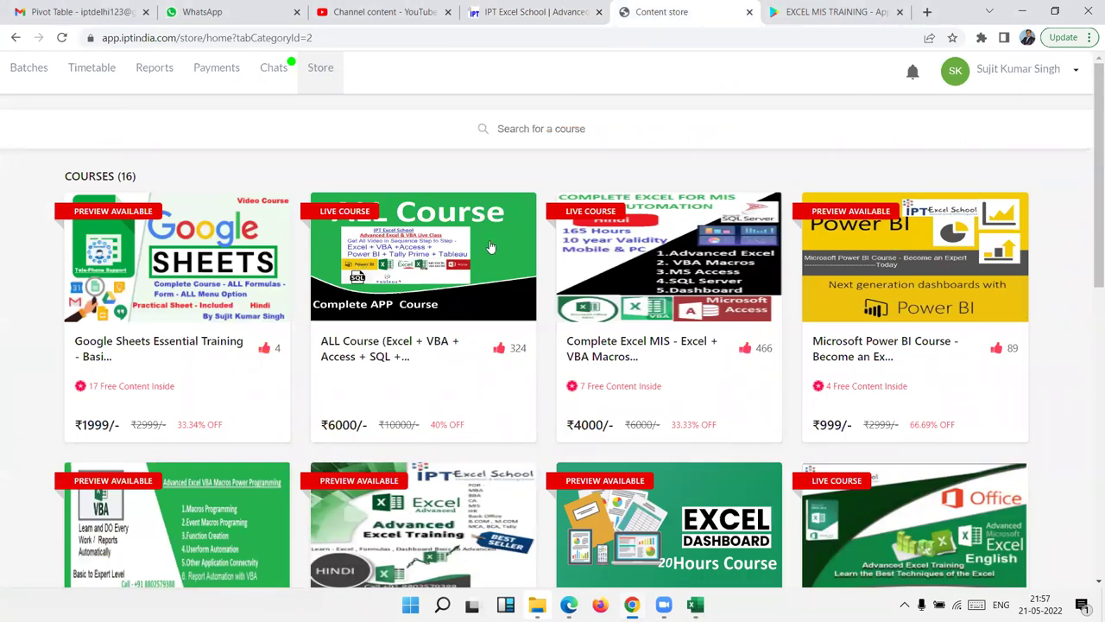
key(ctrl+shift+Tab)
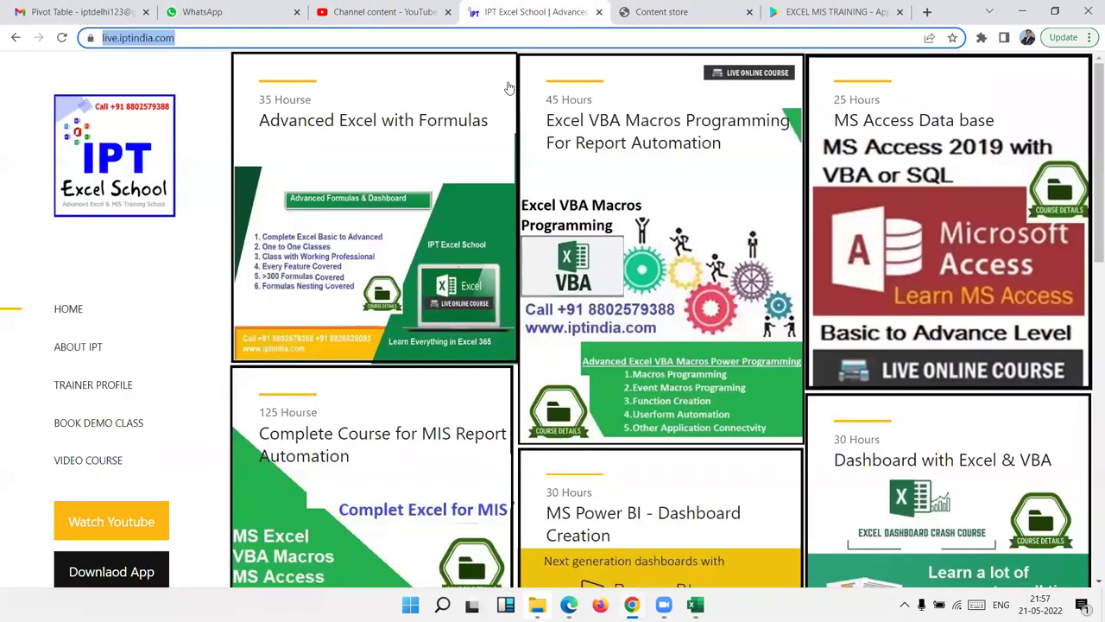
scroll(590, 345, down, 1)
scroll(587, 345, down, 2)
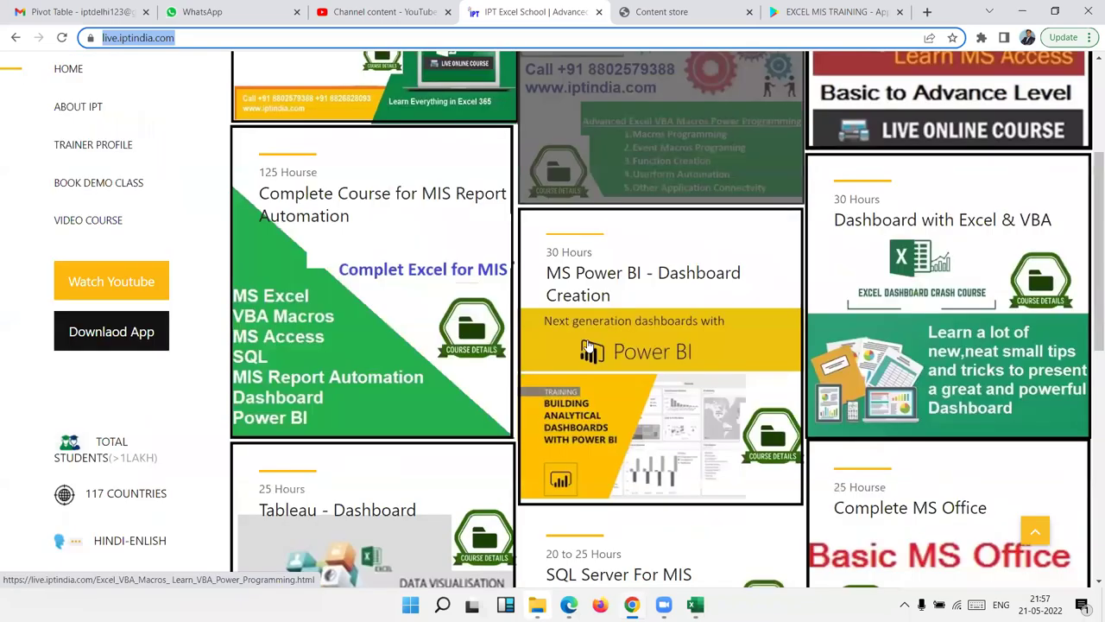
scroll(587, 345, down, 3)
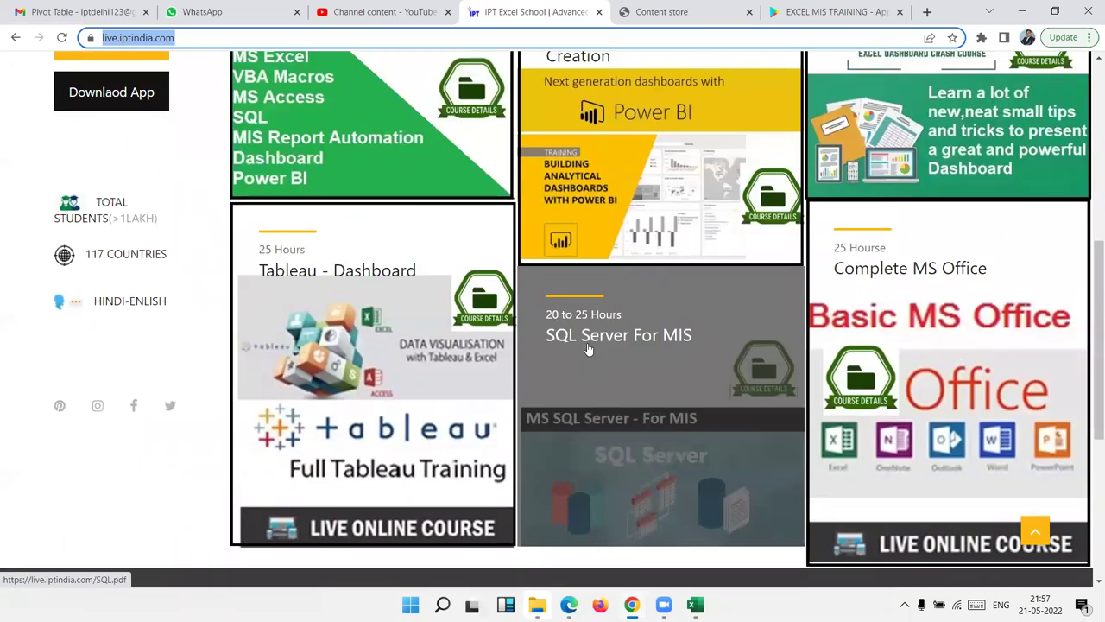
scroll(587, 349, up, 3)
scroll(587, 350, up, 3)
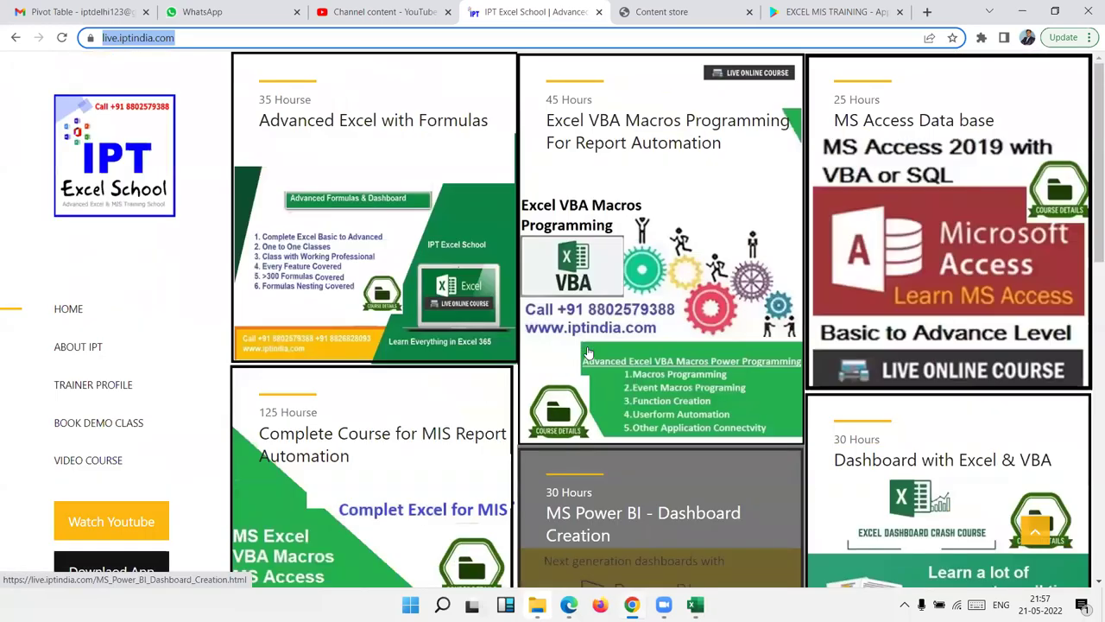
scroll(589, 332, down, 3)
scroll(600, 303, up, 2)
scroll(600, 303, up, 1)
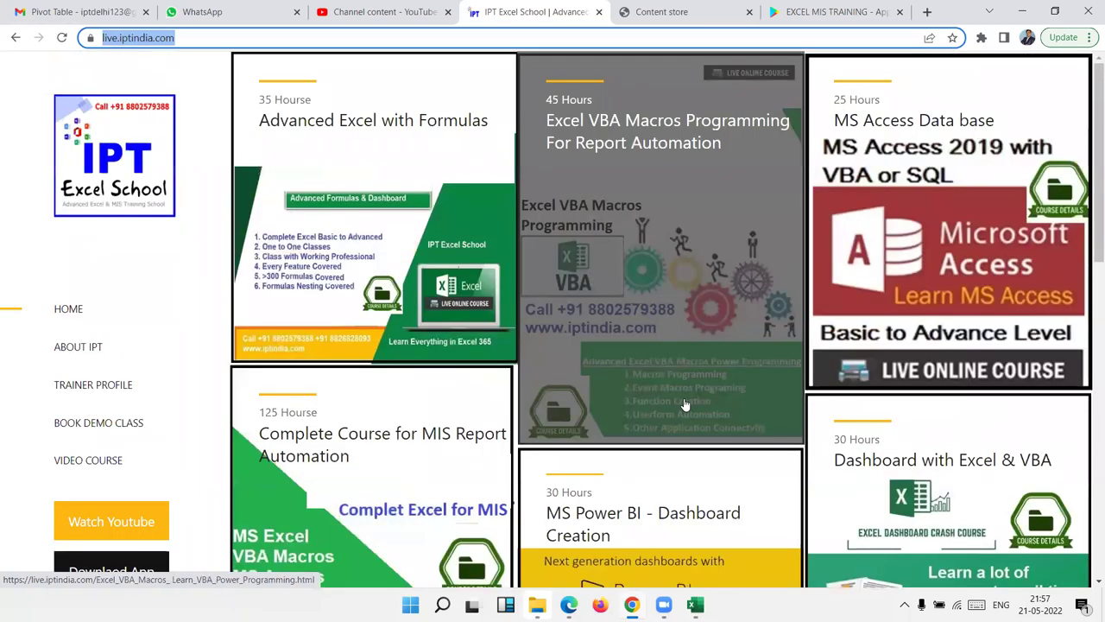
mouse_move(663, 604)
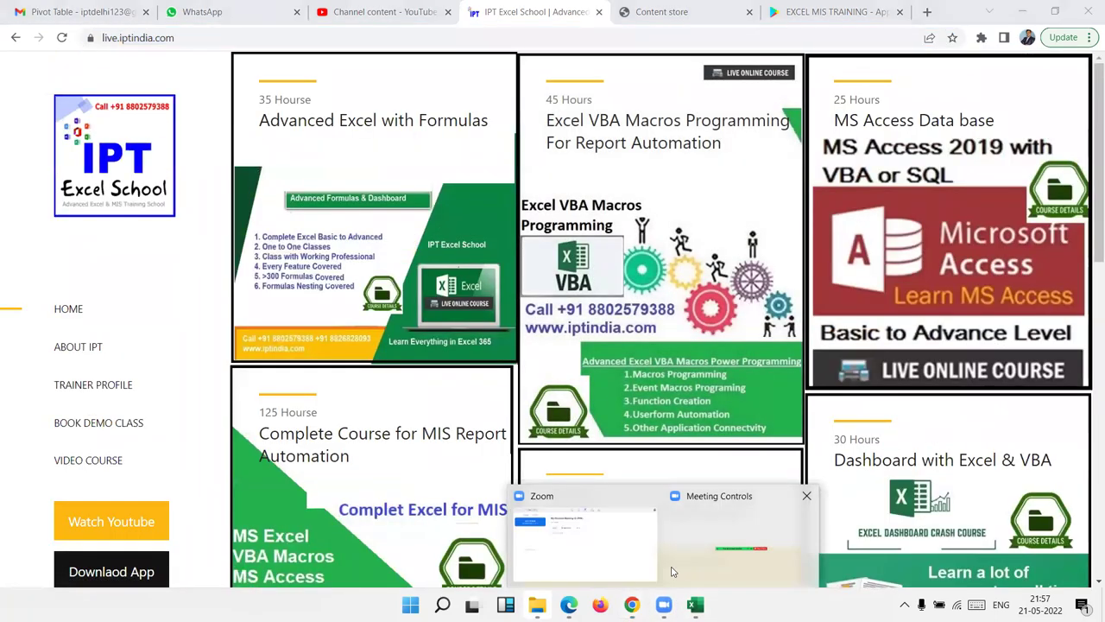